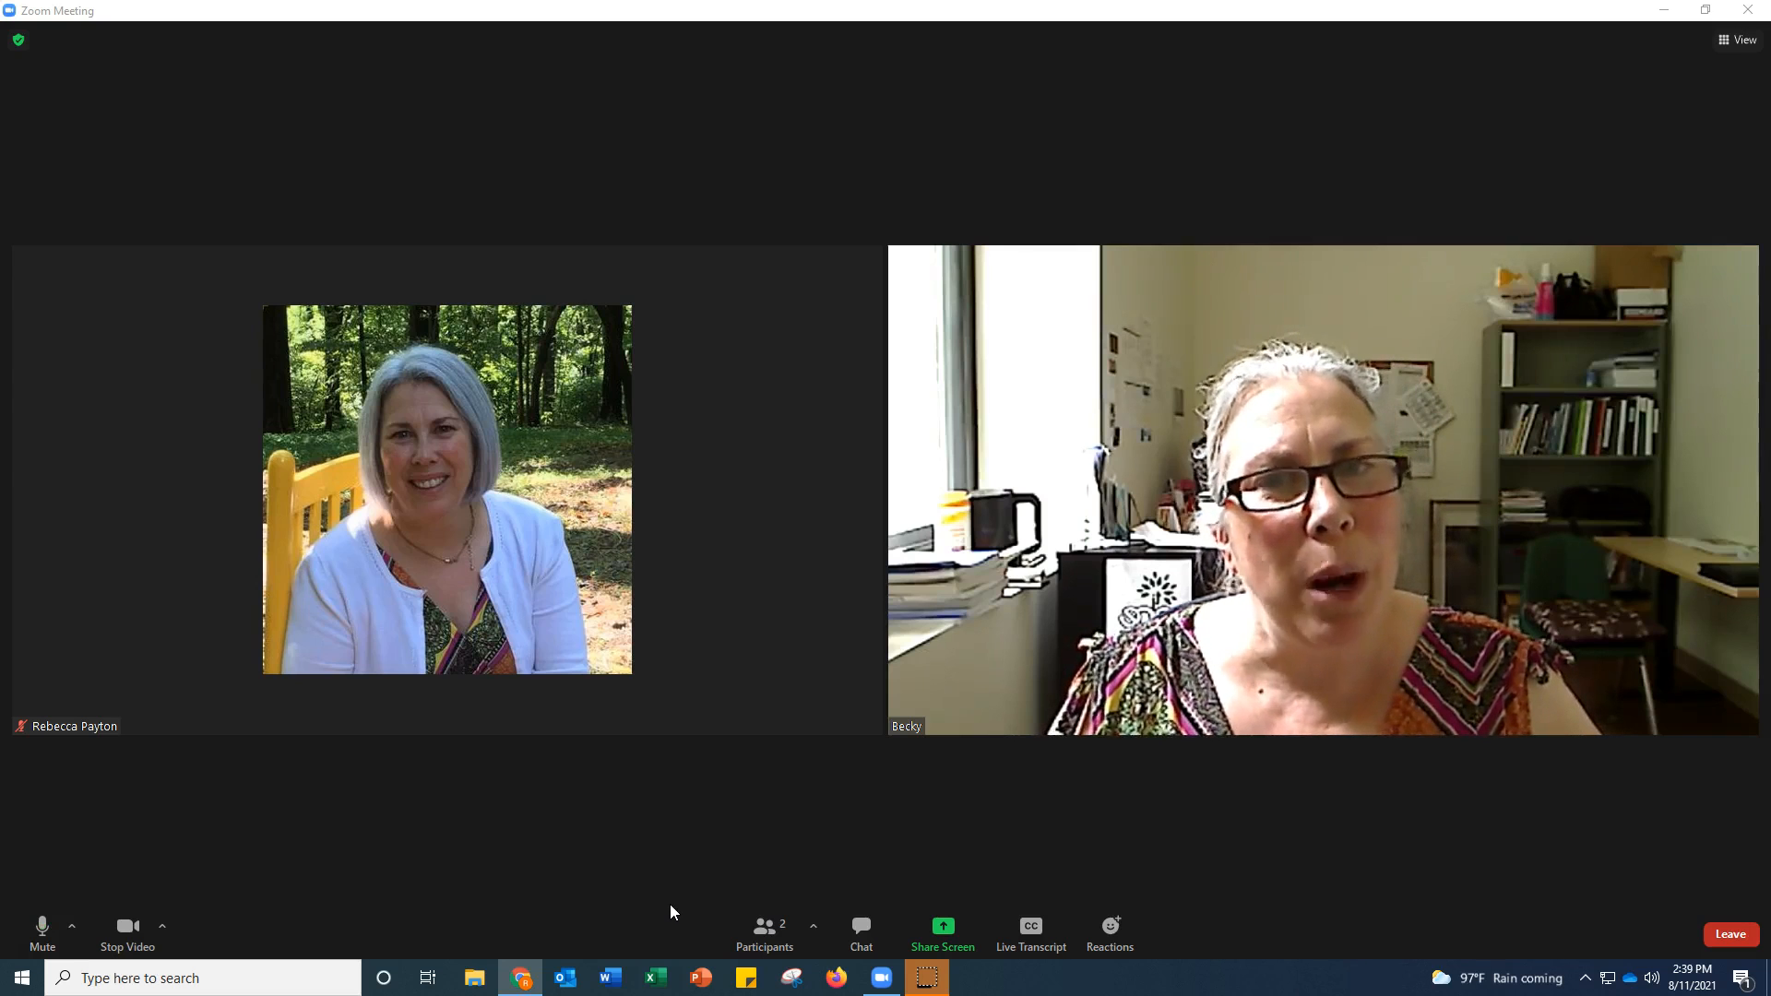
Enlarge the shared whiteboard view slightly by narrowing the strip of participant videos beside it.
left_click(671, 912)
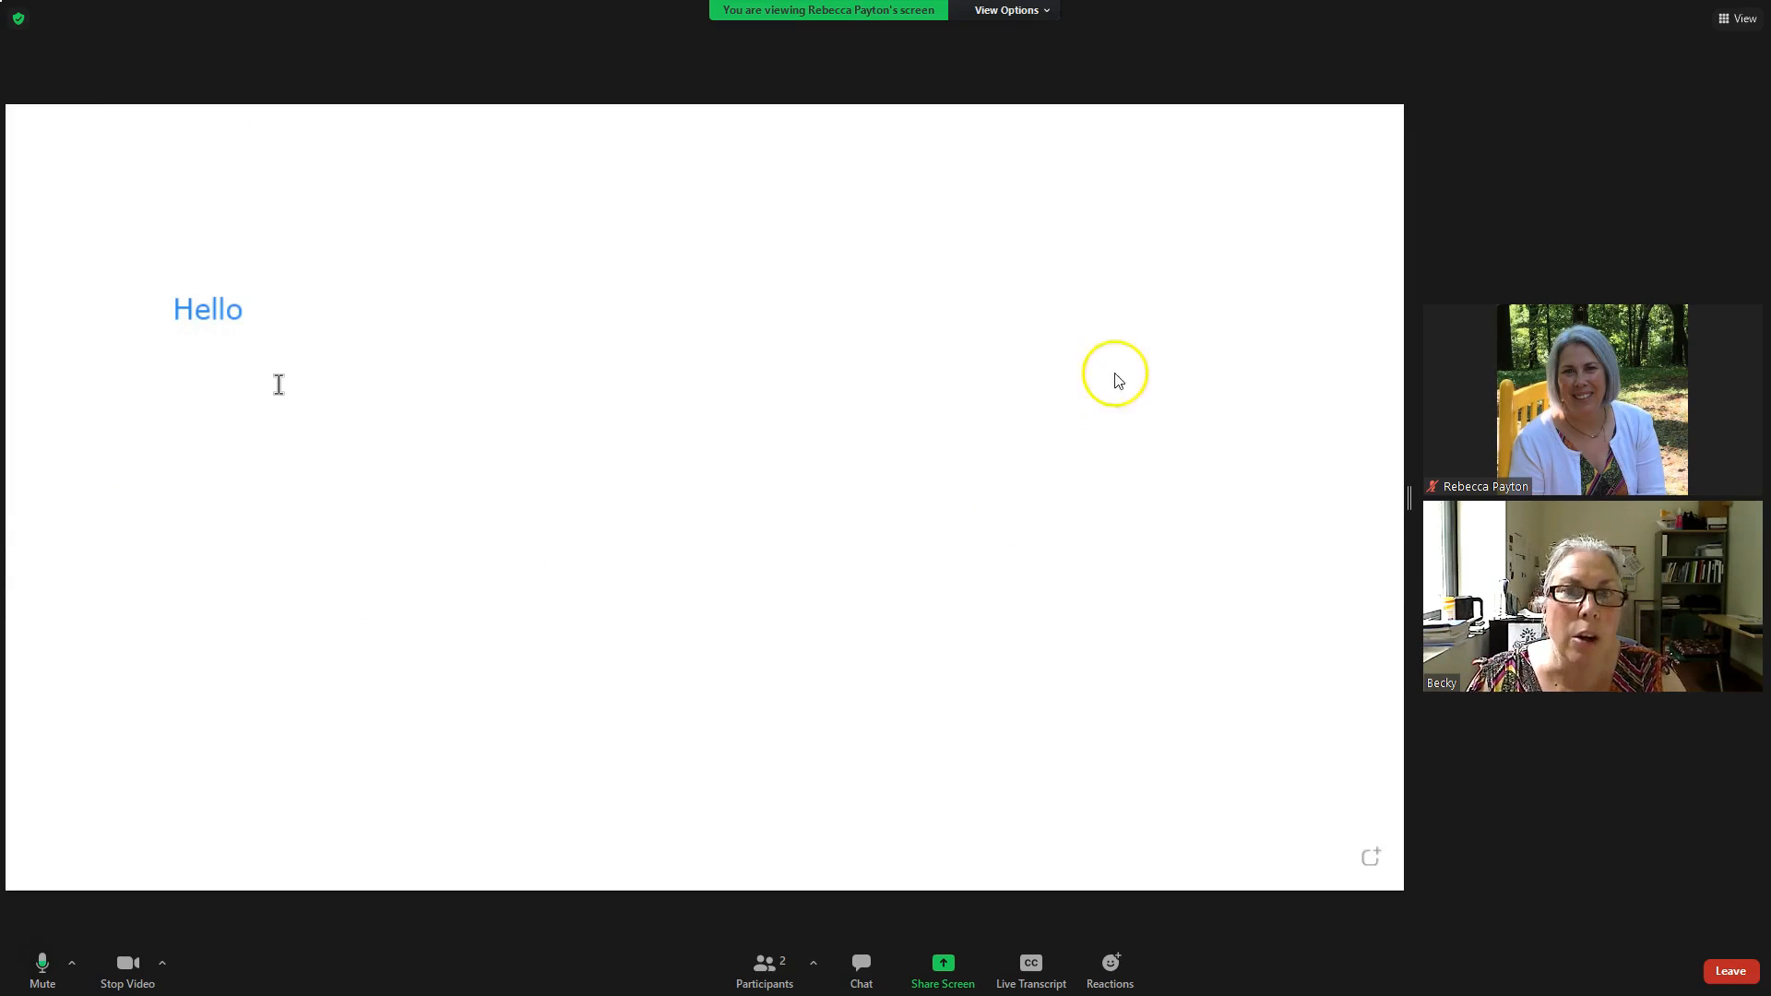
mouse_move(1581, 641)
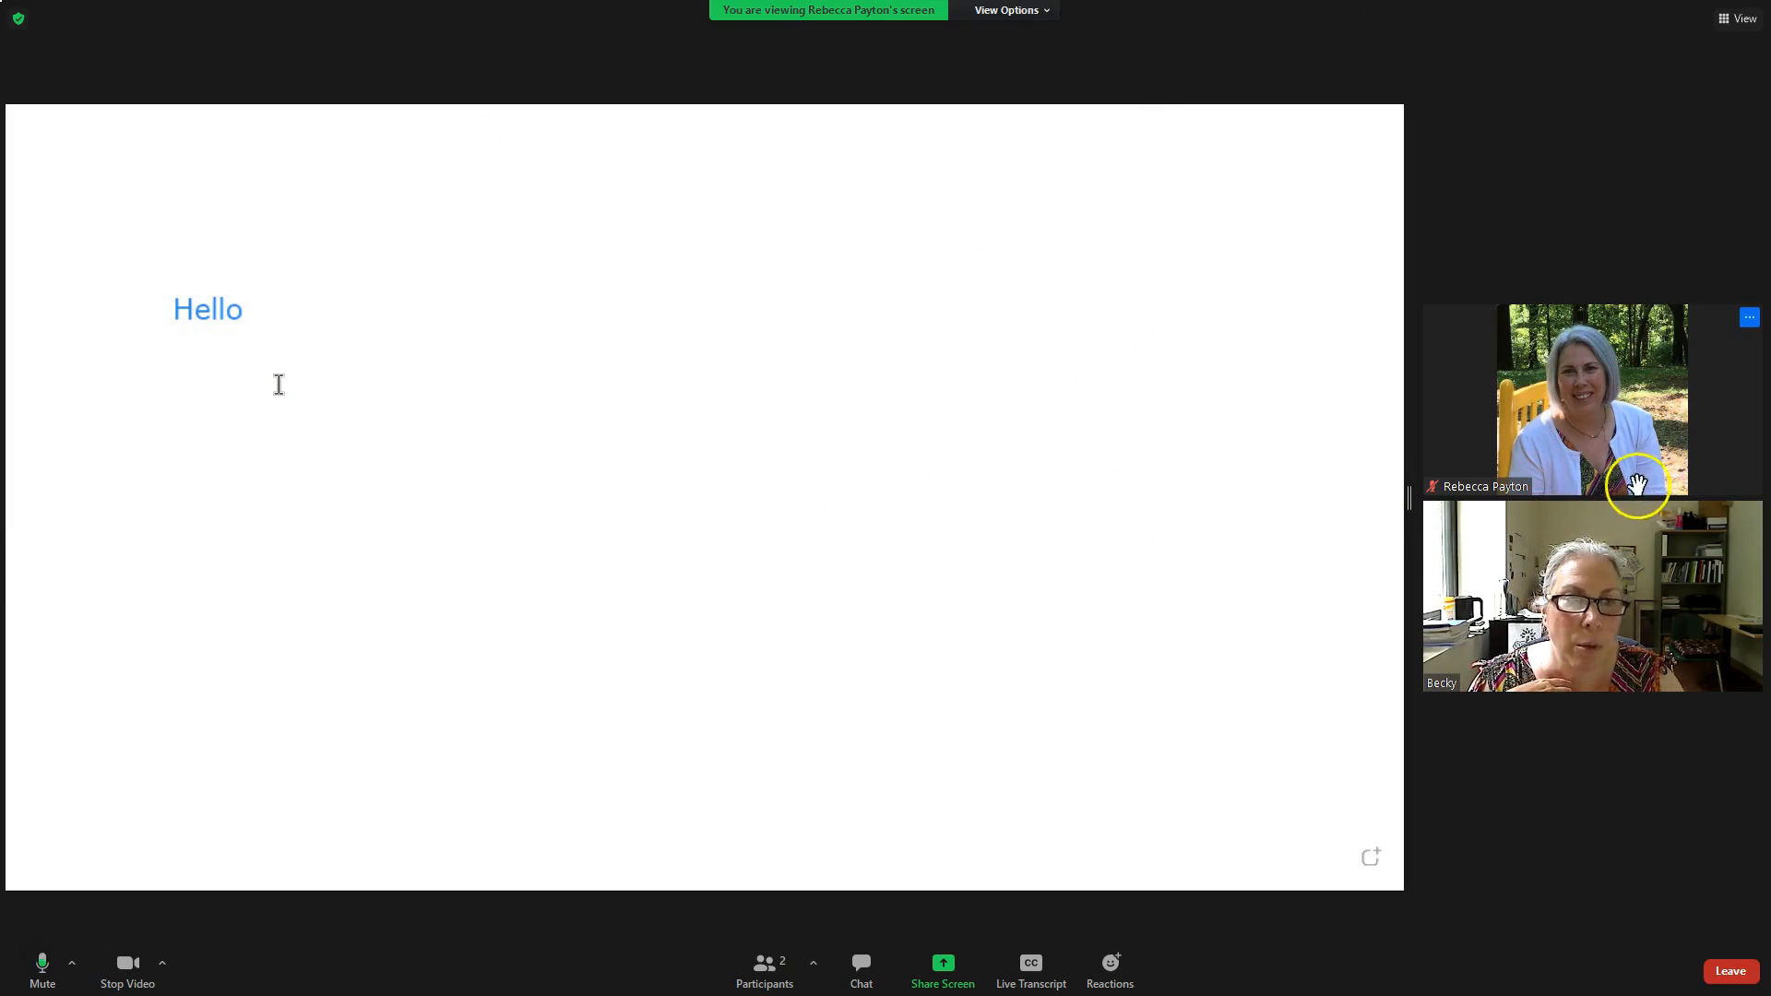
left_click_drag(1414, 504, 1464, 516)
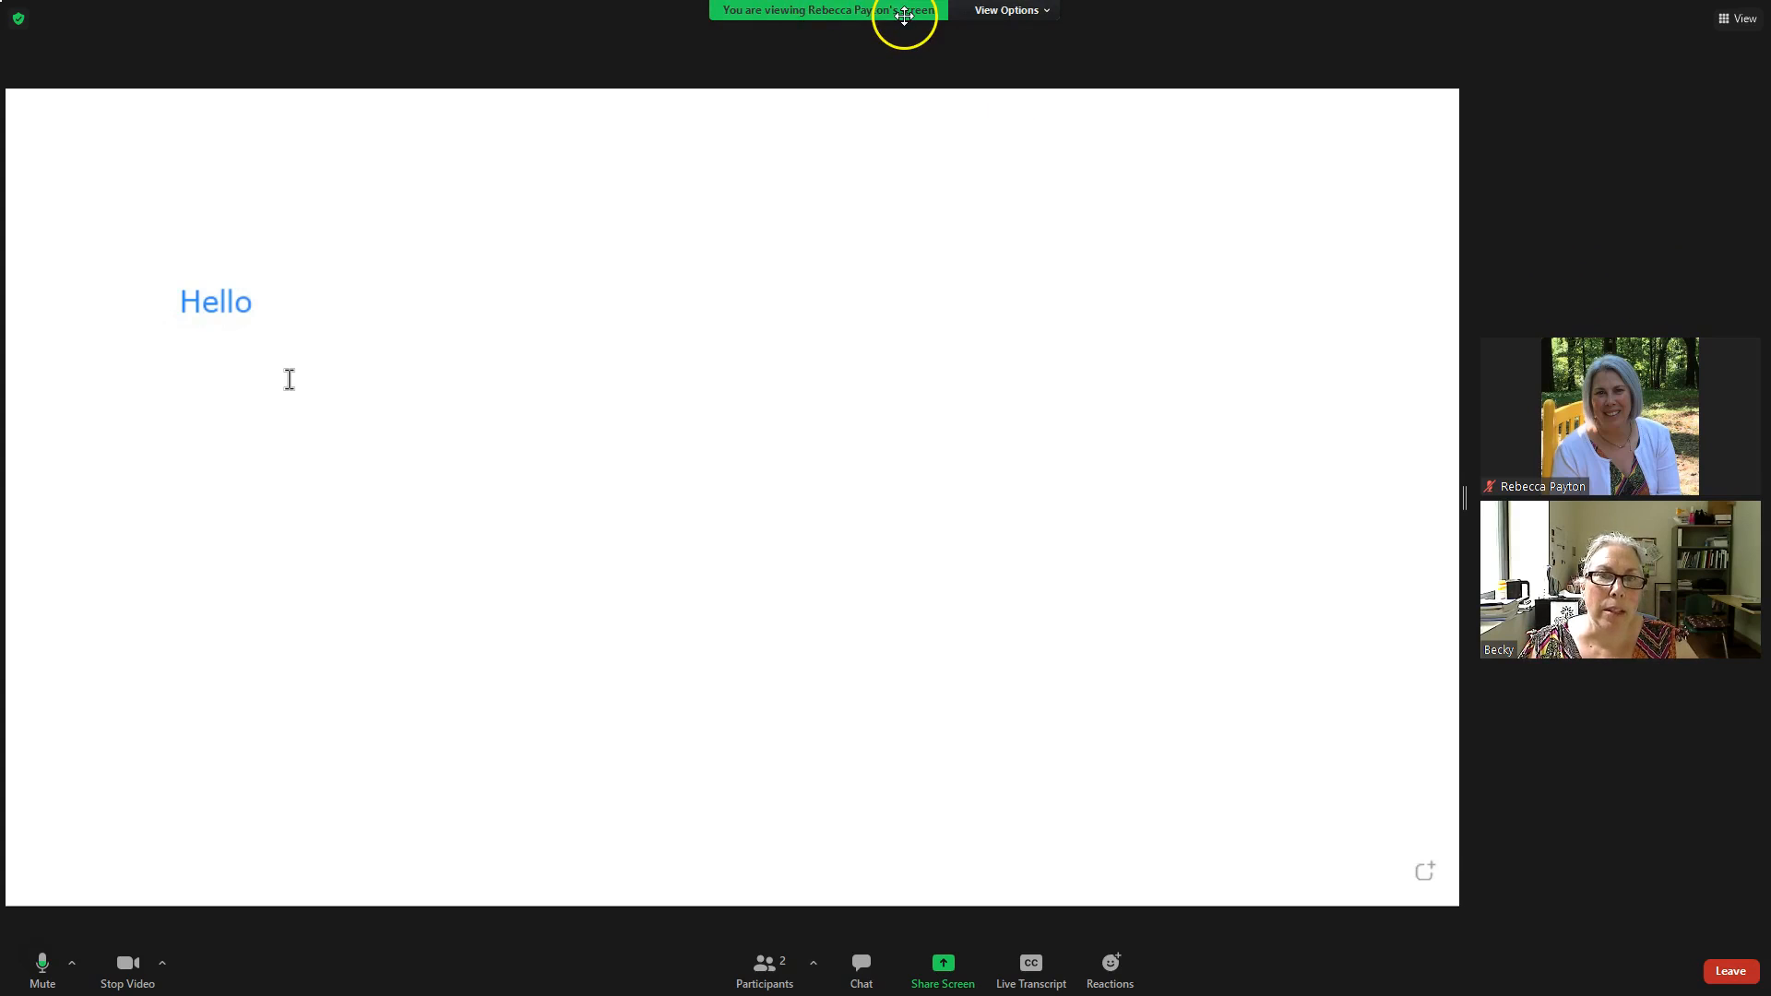
mouse_move(1483, 656)
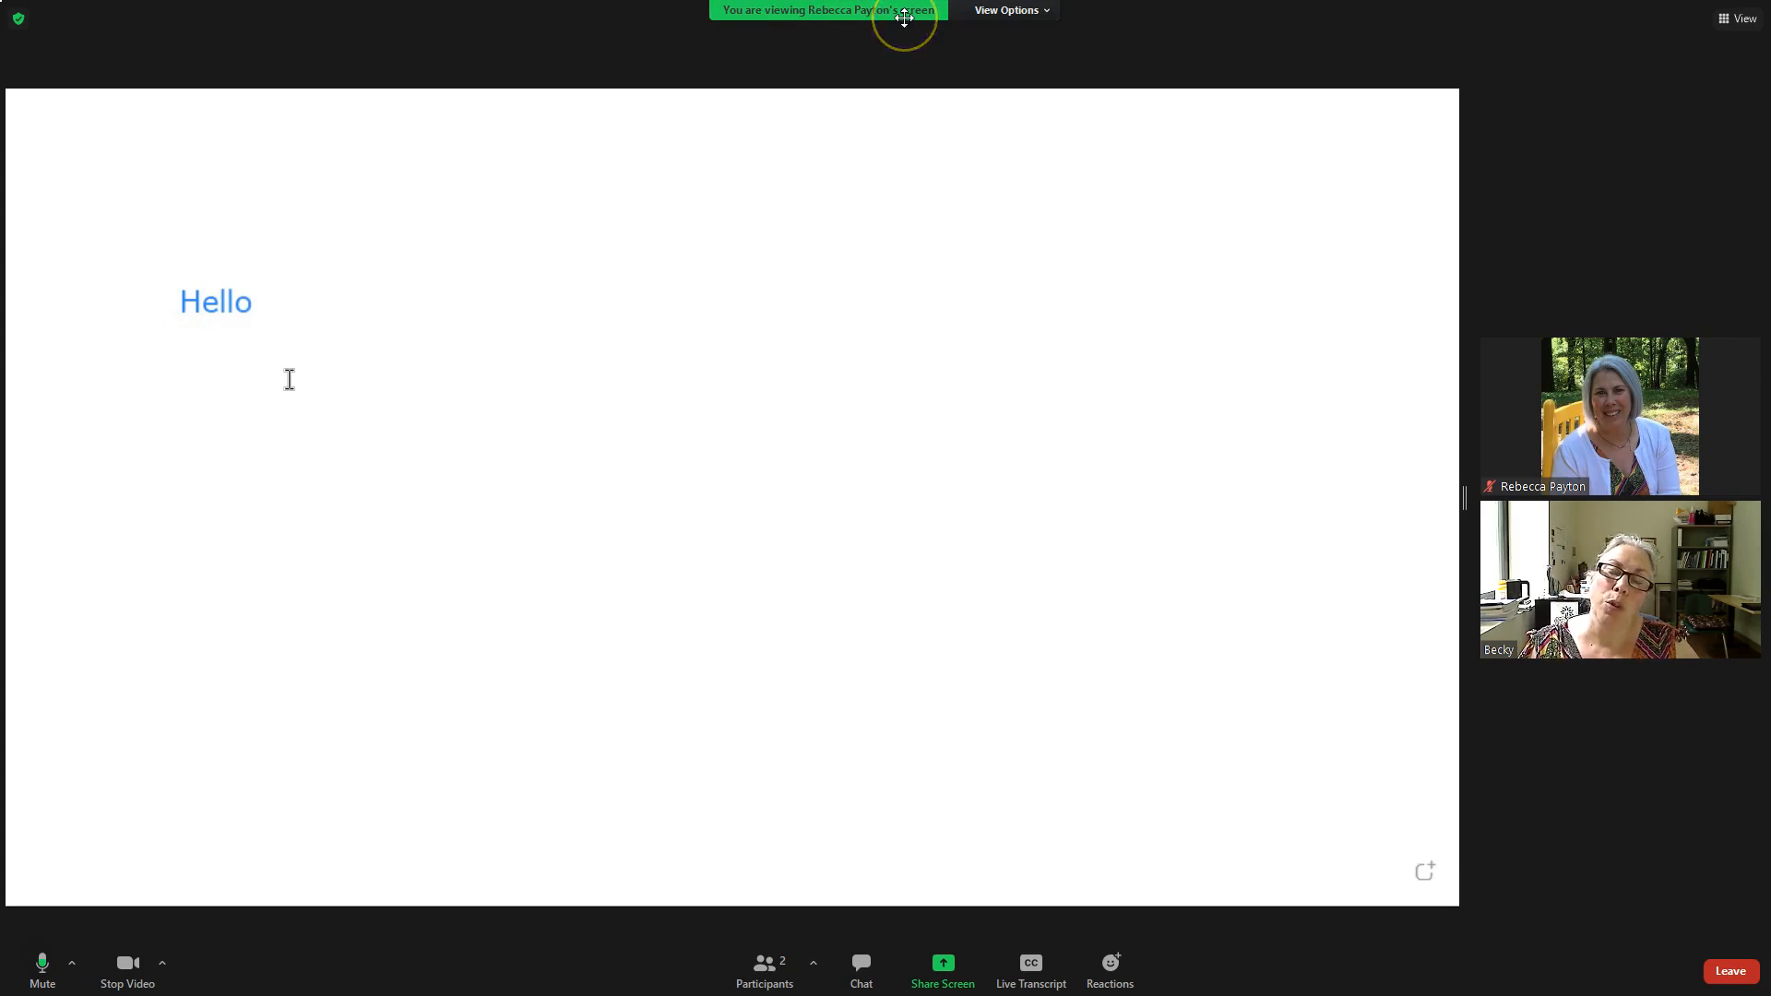
Turn on annotation for the shared whiteboard and handwrite Hello in green beside the existing blue Hello.
left_click(1049, 16)
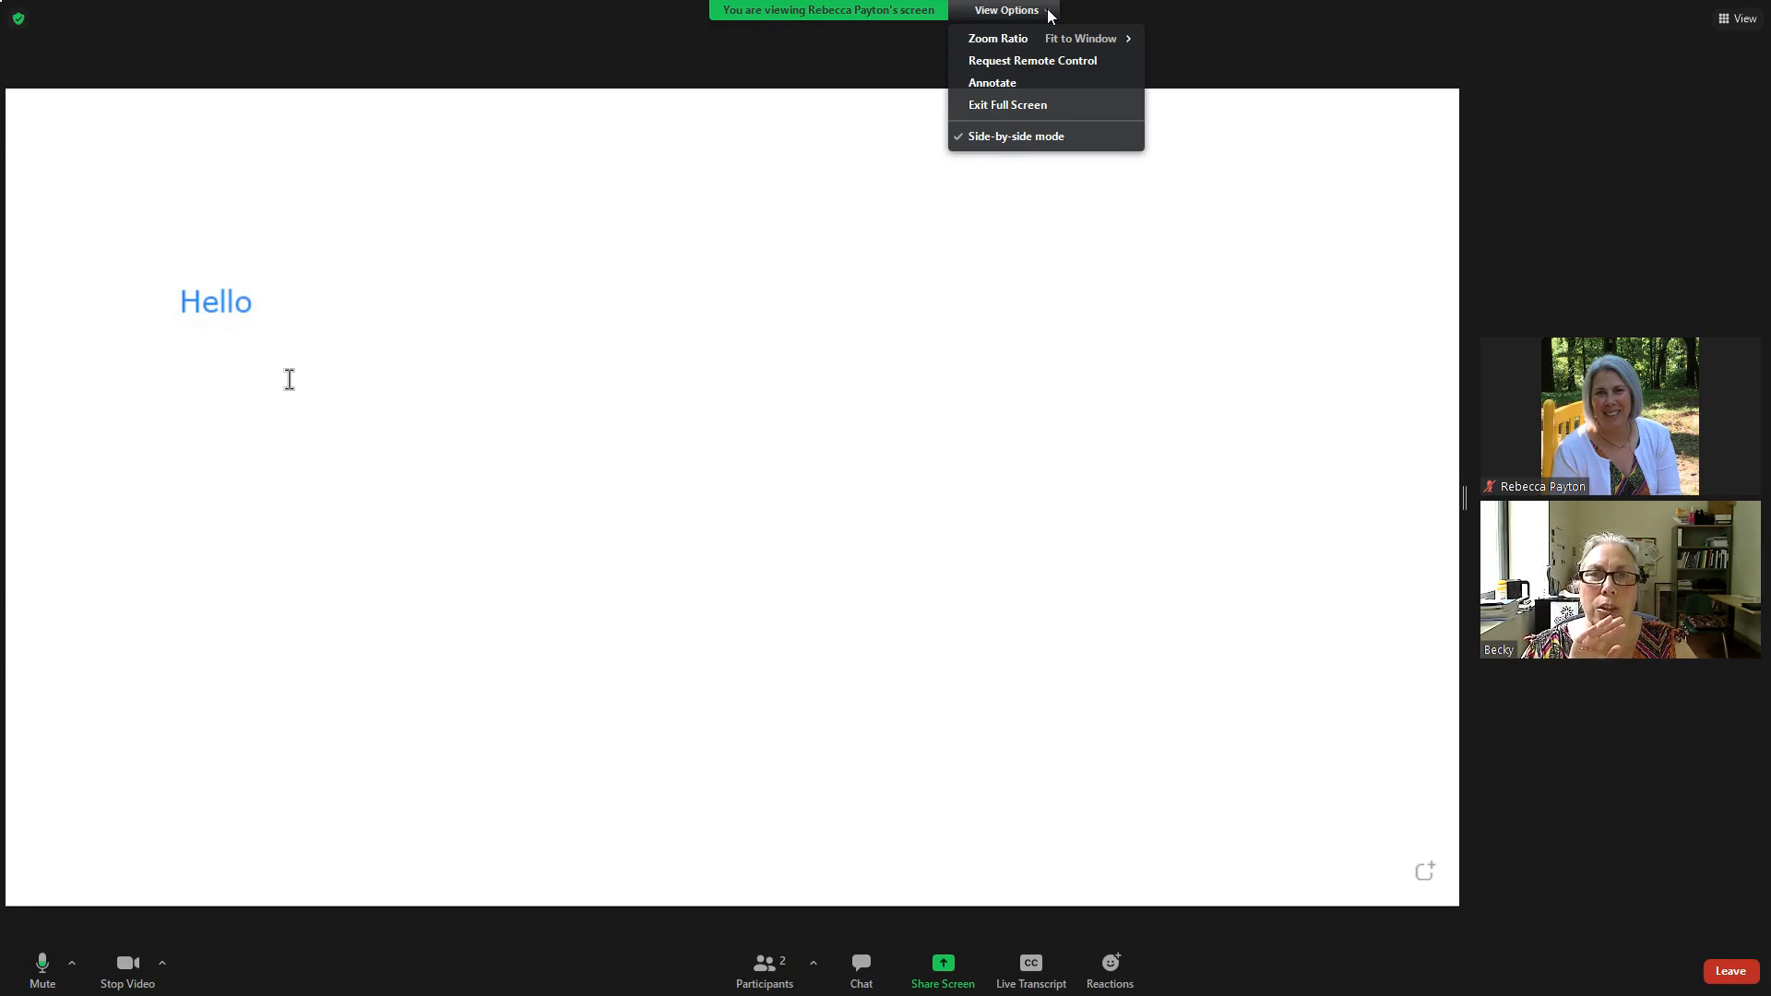
left_click(1027, 85)
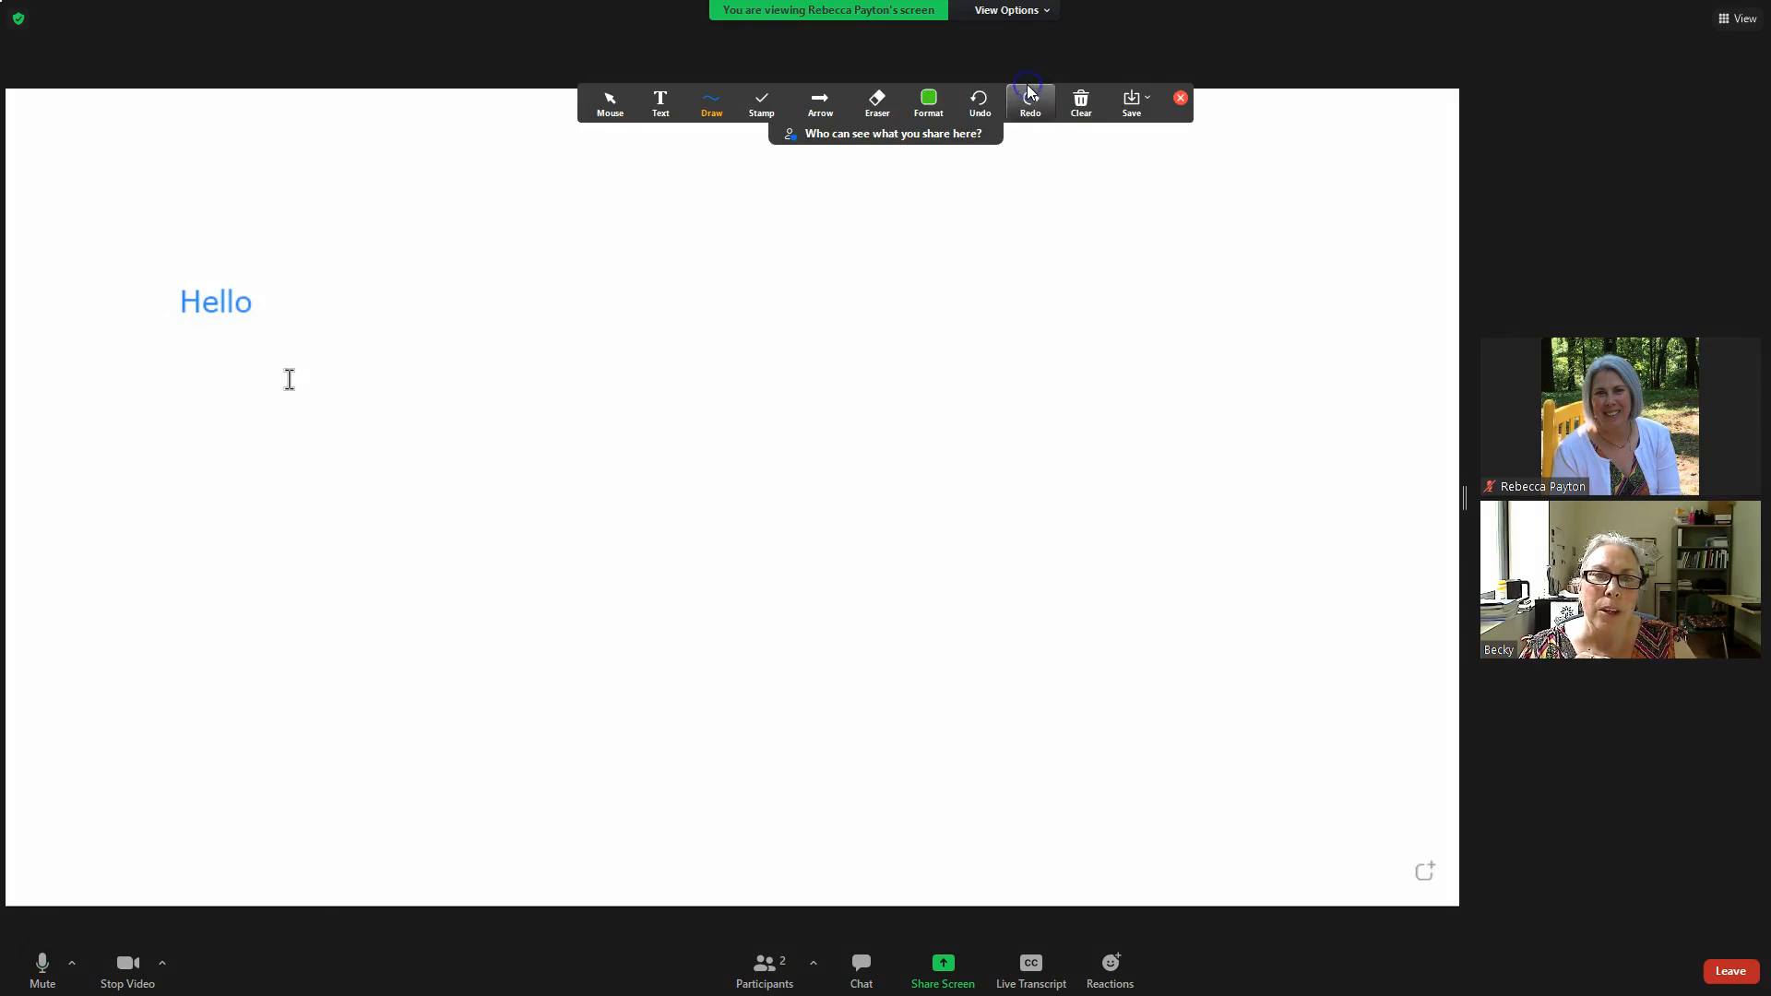
left_click(712, 130)
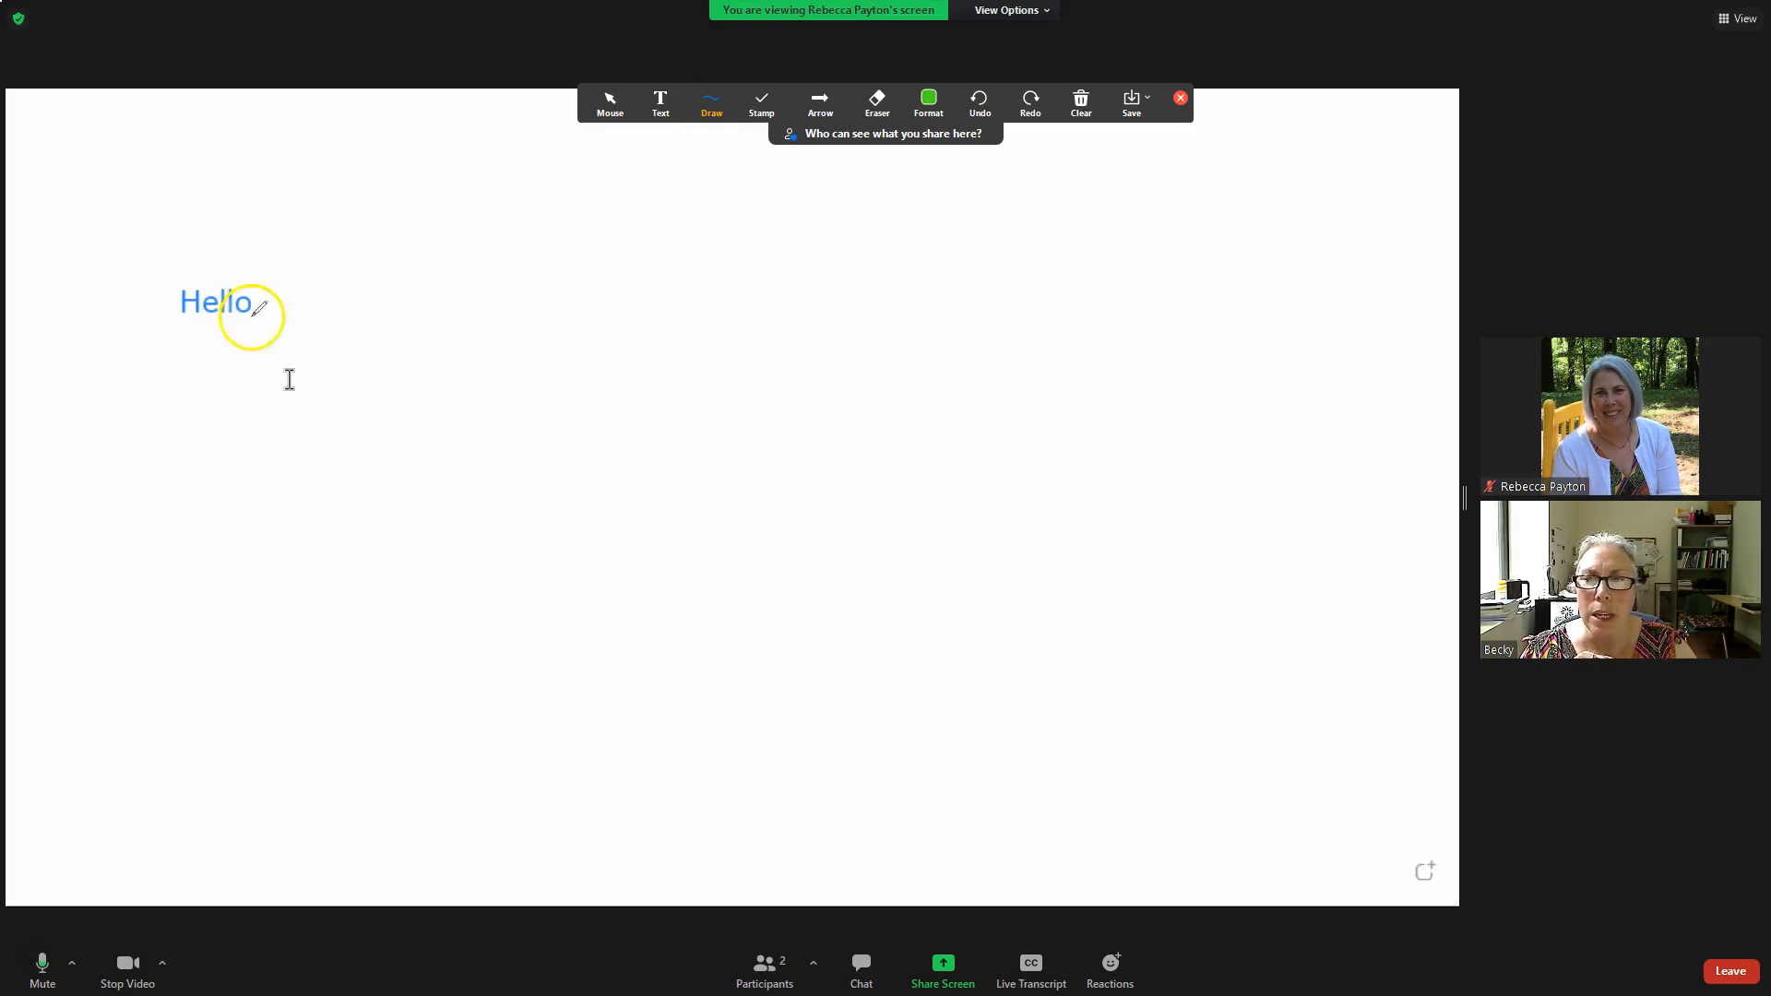
mouse_move(308, 310)
left_mouse_down()
mouse_move(336, 279)
mouse_move(382, 305)
mouse_move(436, 296)
mouse_move(474, 268)
mouse_move(450, 259)
left_mouse_up()
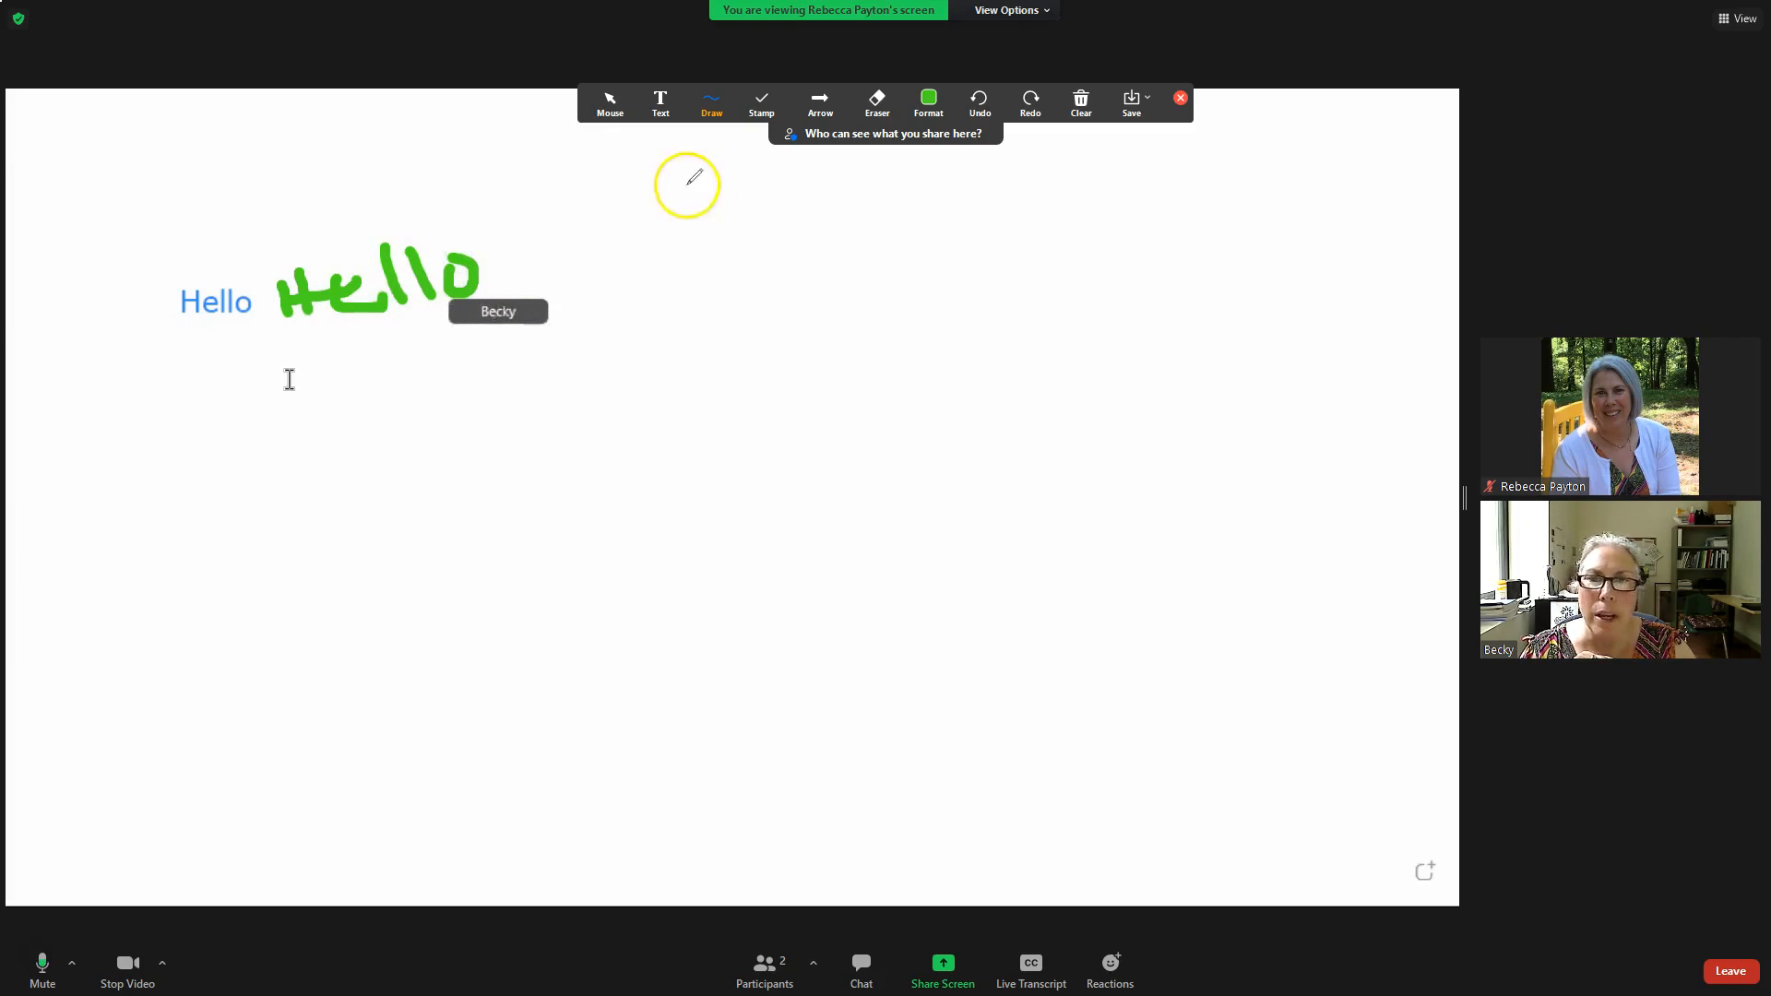
Add a text annotation reading Hello on the whiteboard, beyond the green handwritten word.
left_click(663, 107)
left_click(558, 289)
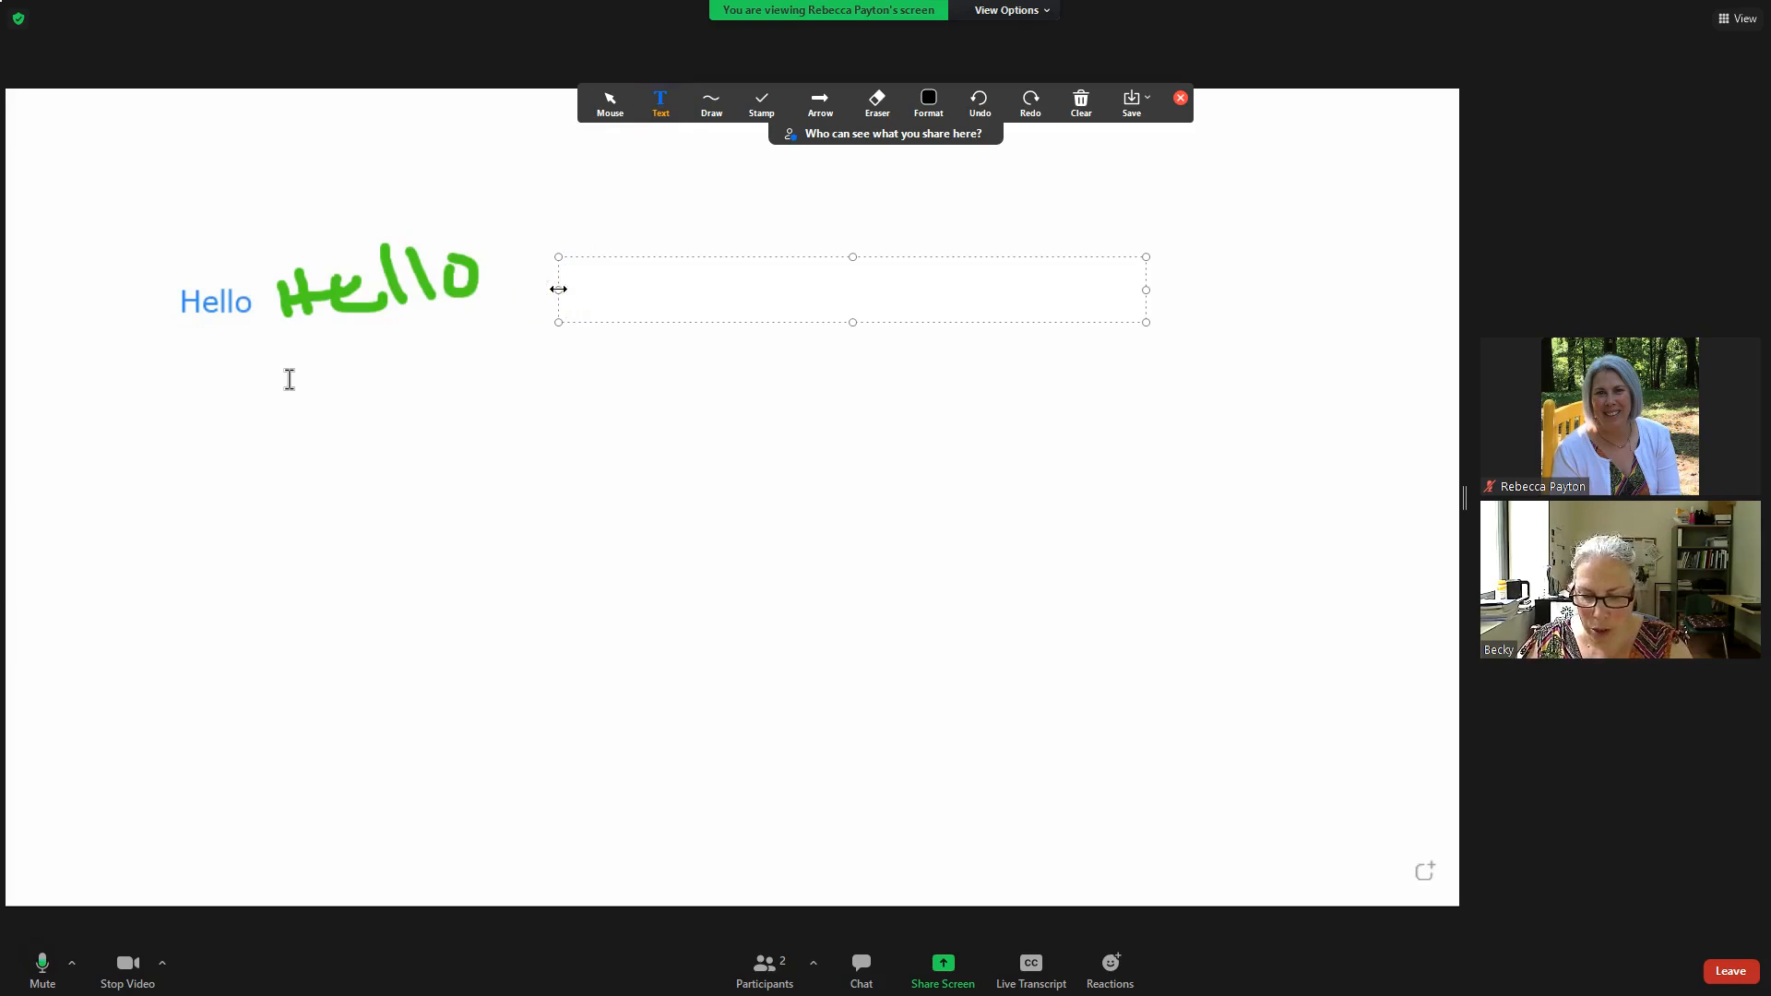
type("Hello")
left_click(728, 419)
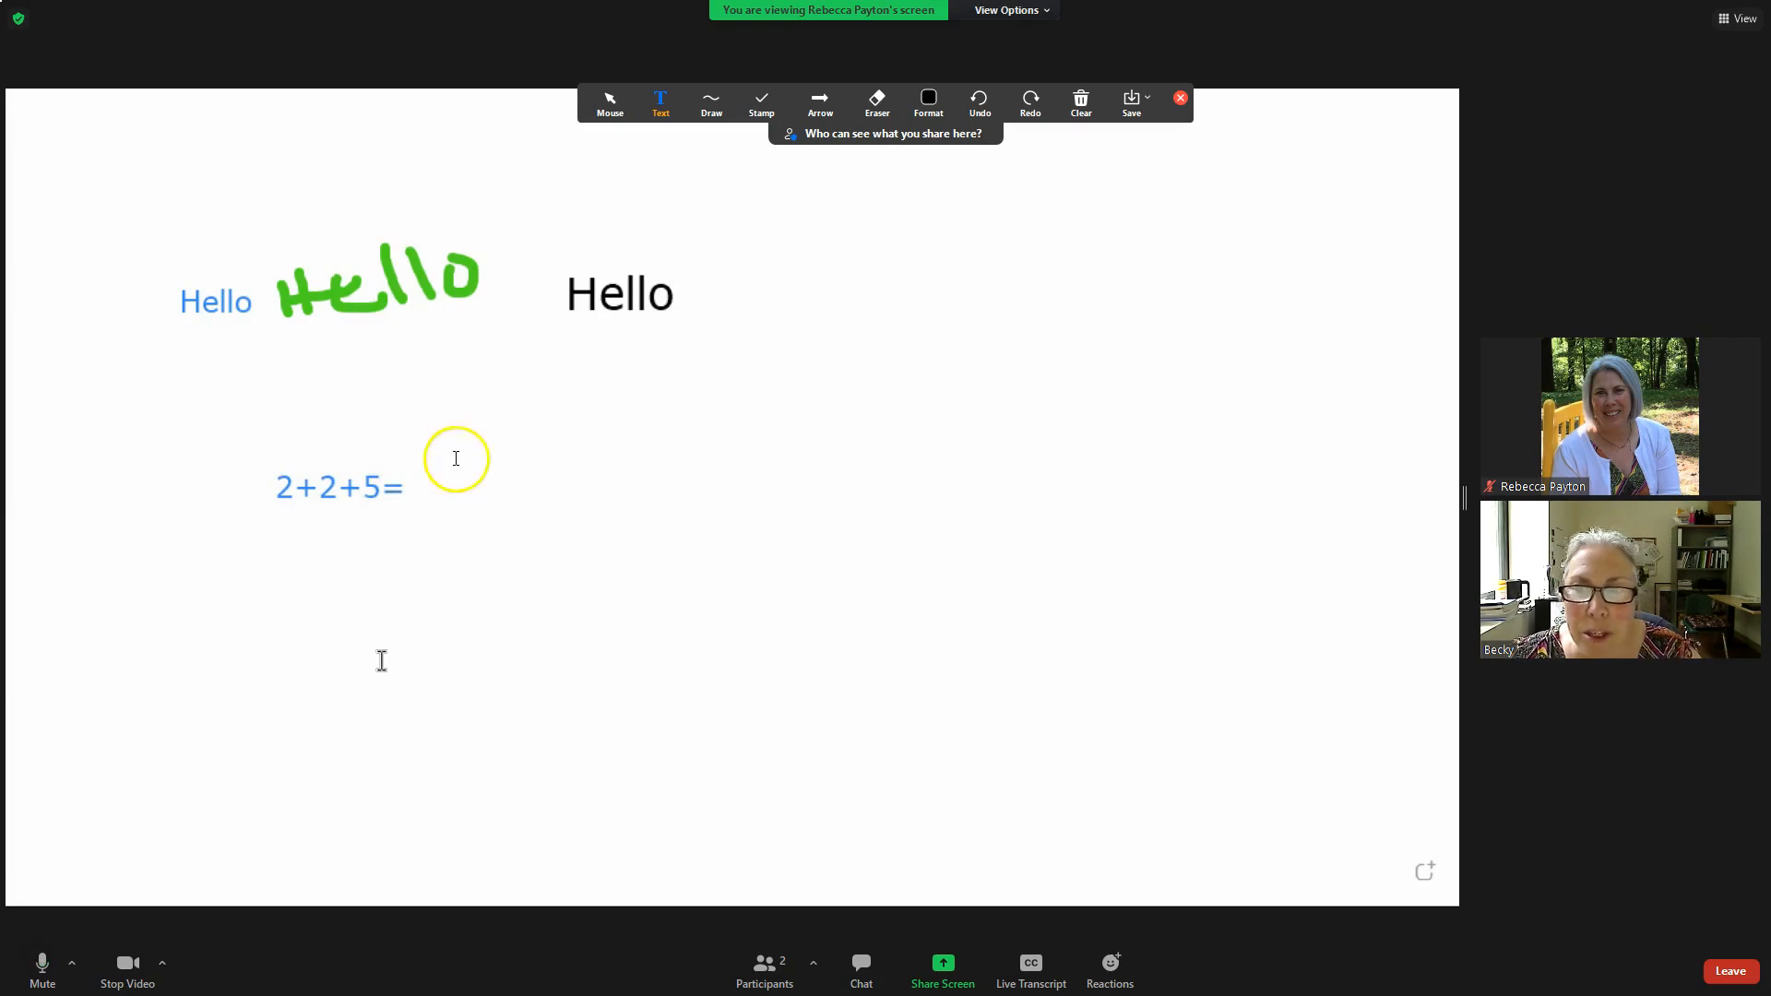
Add the text answer 9 right after the 2+2+5= equation on the whiteboard.
left_click(412, 487)
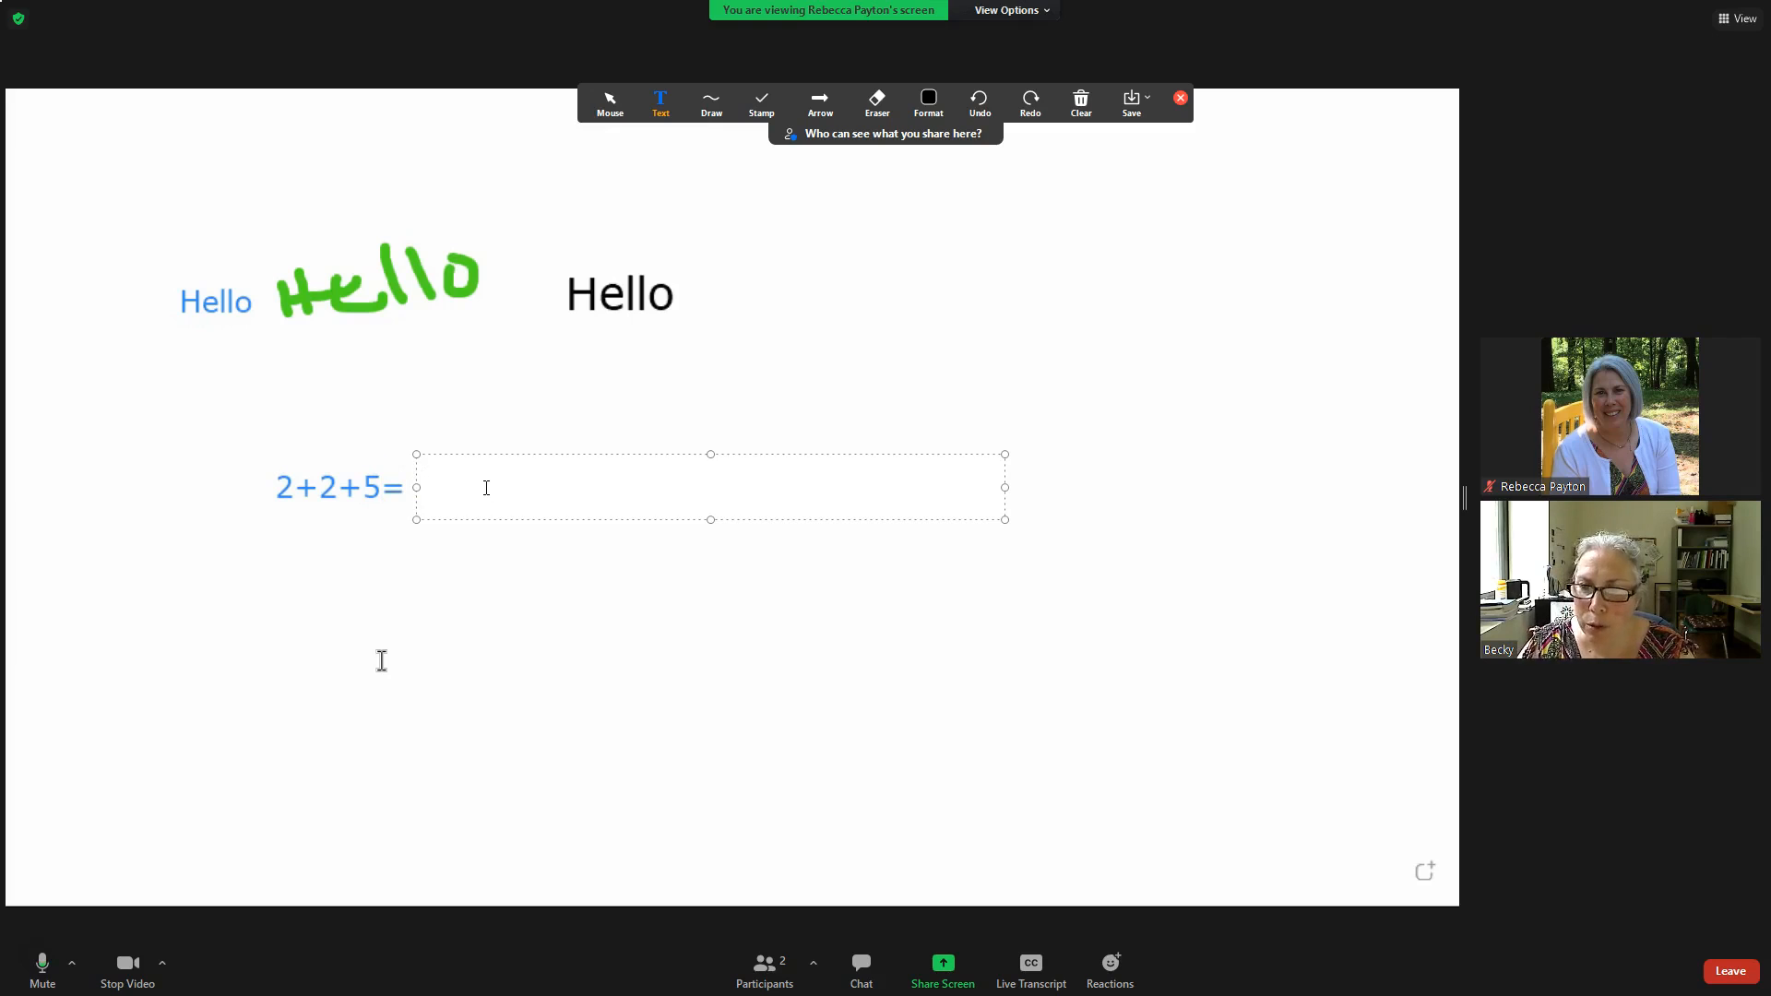
type("9")
left_click(531, 602)
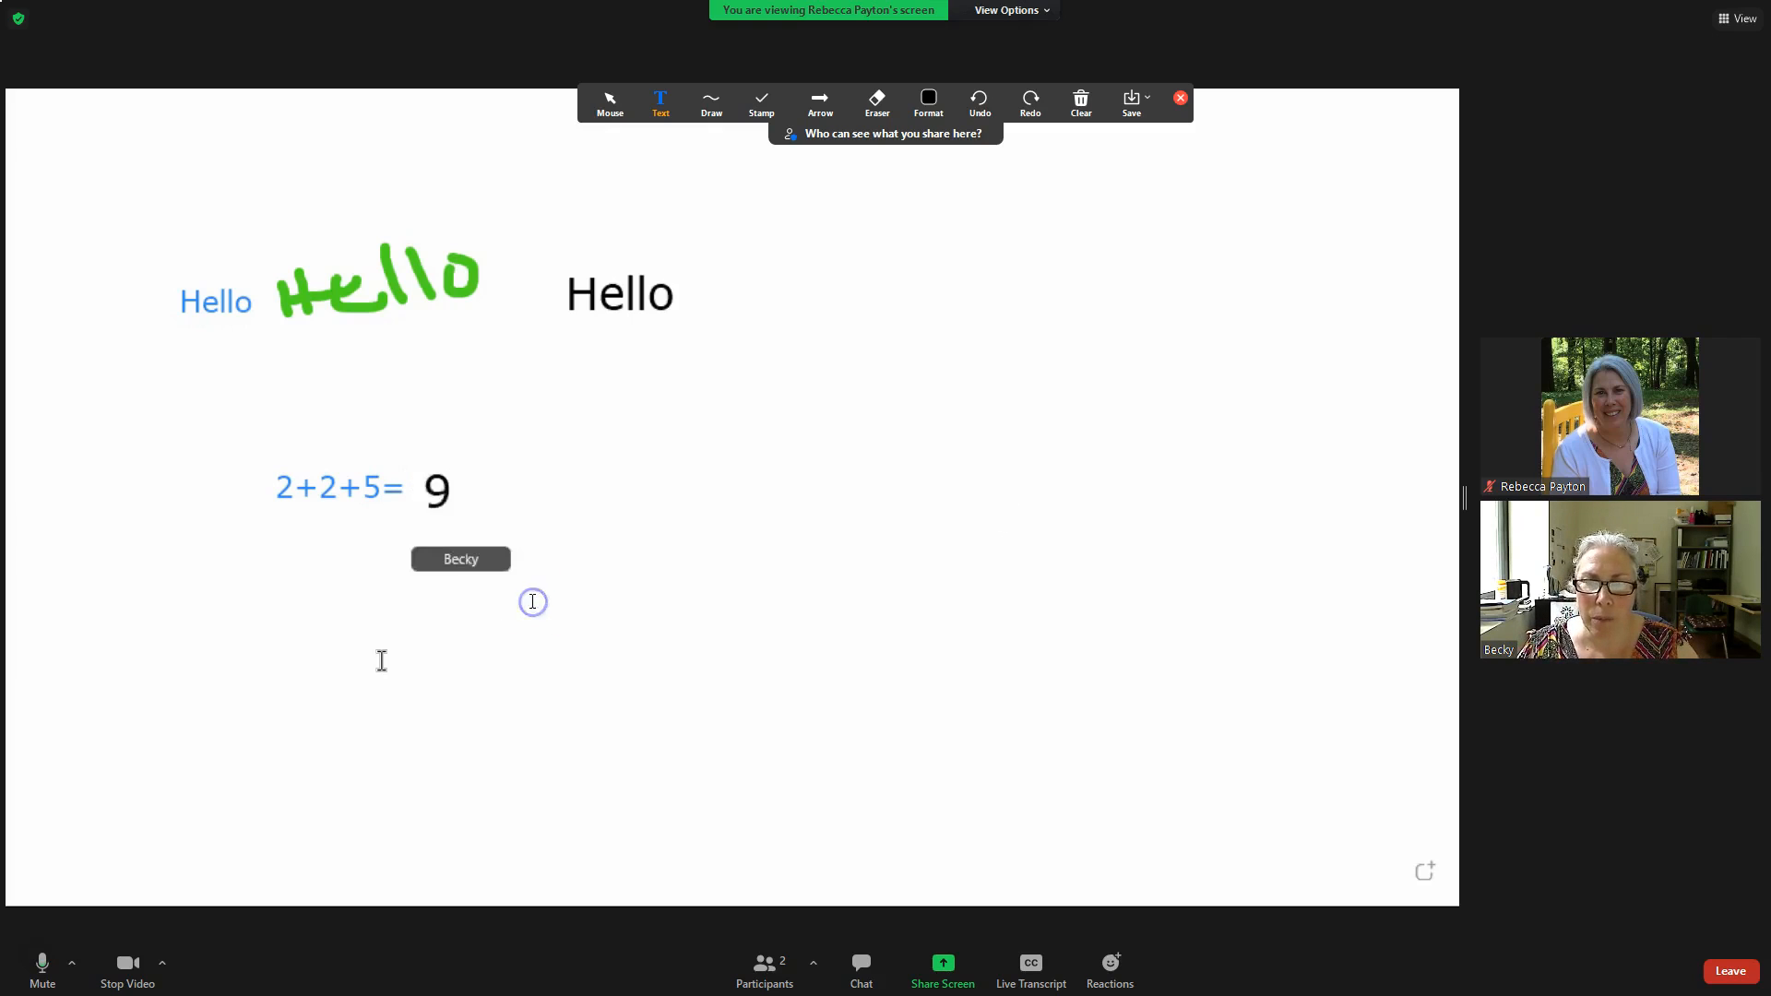
left_click(463, 554)
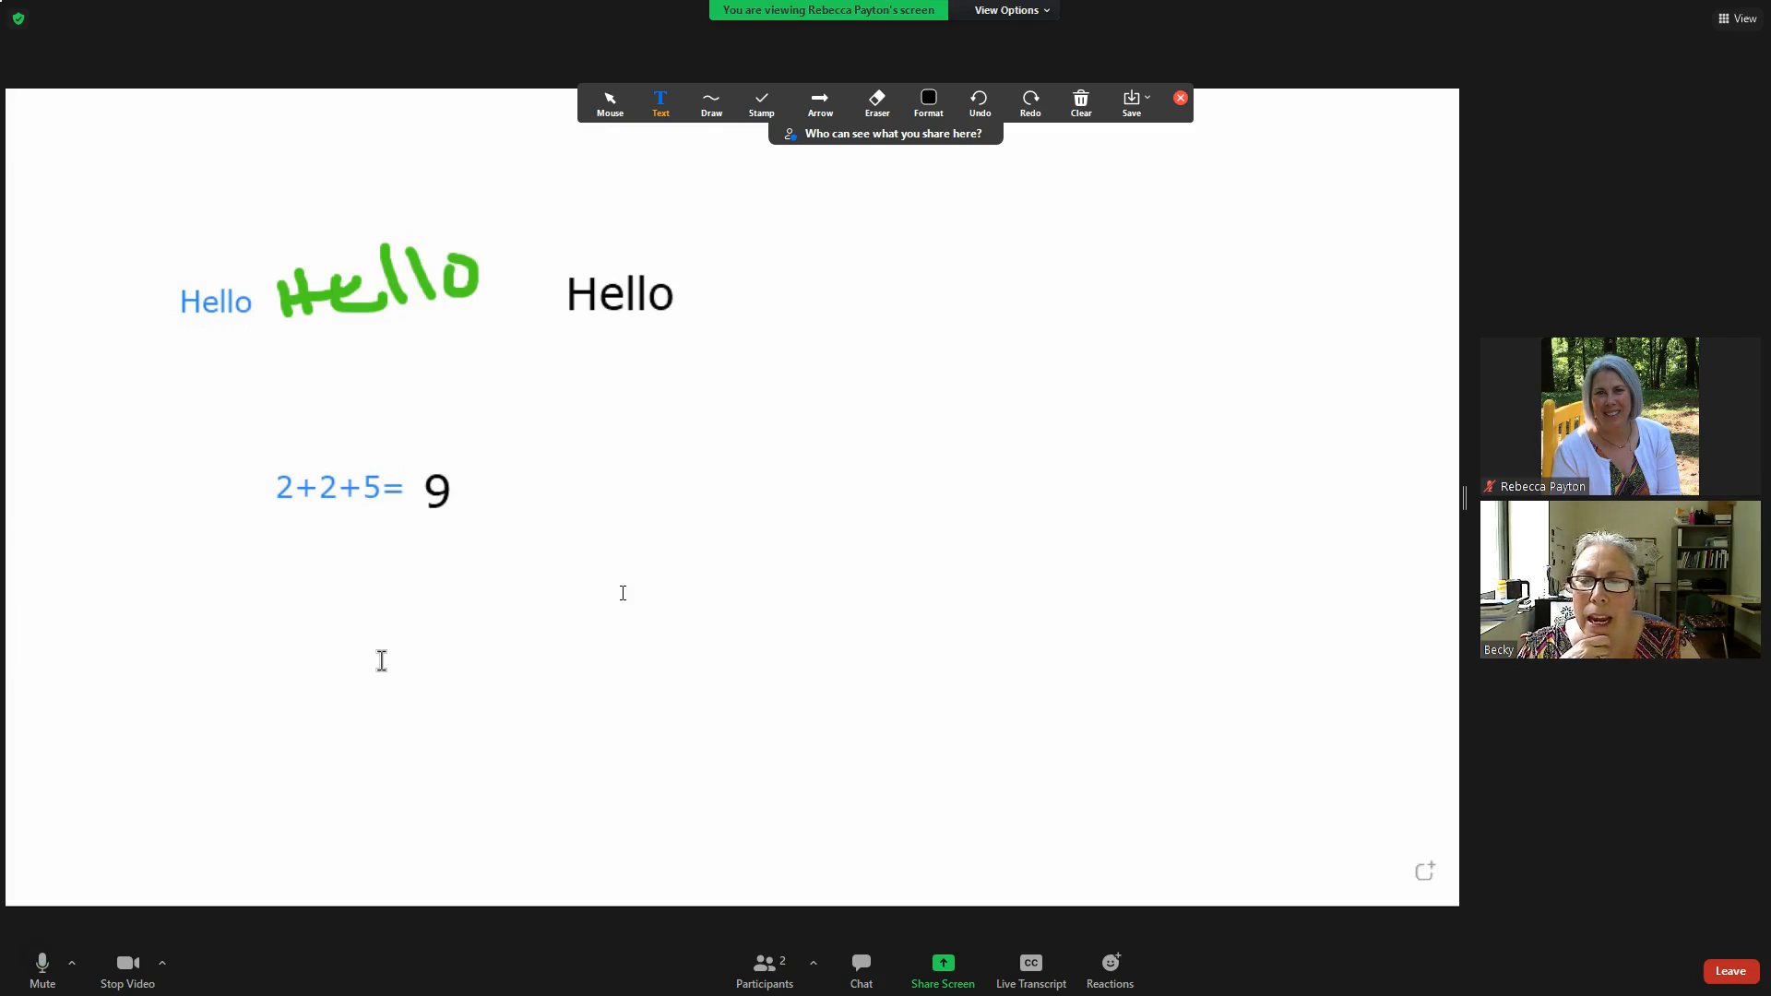
left_click(746, 570)
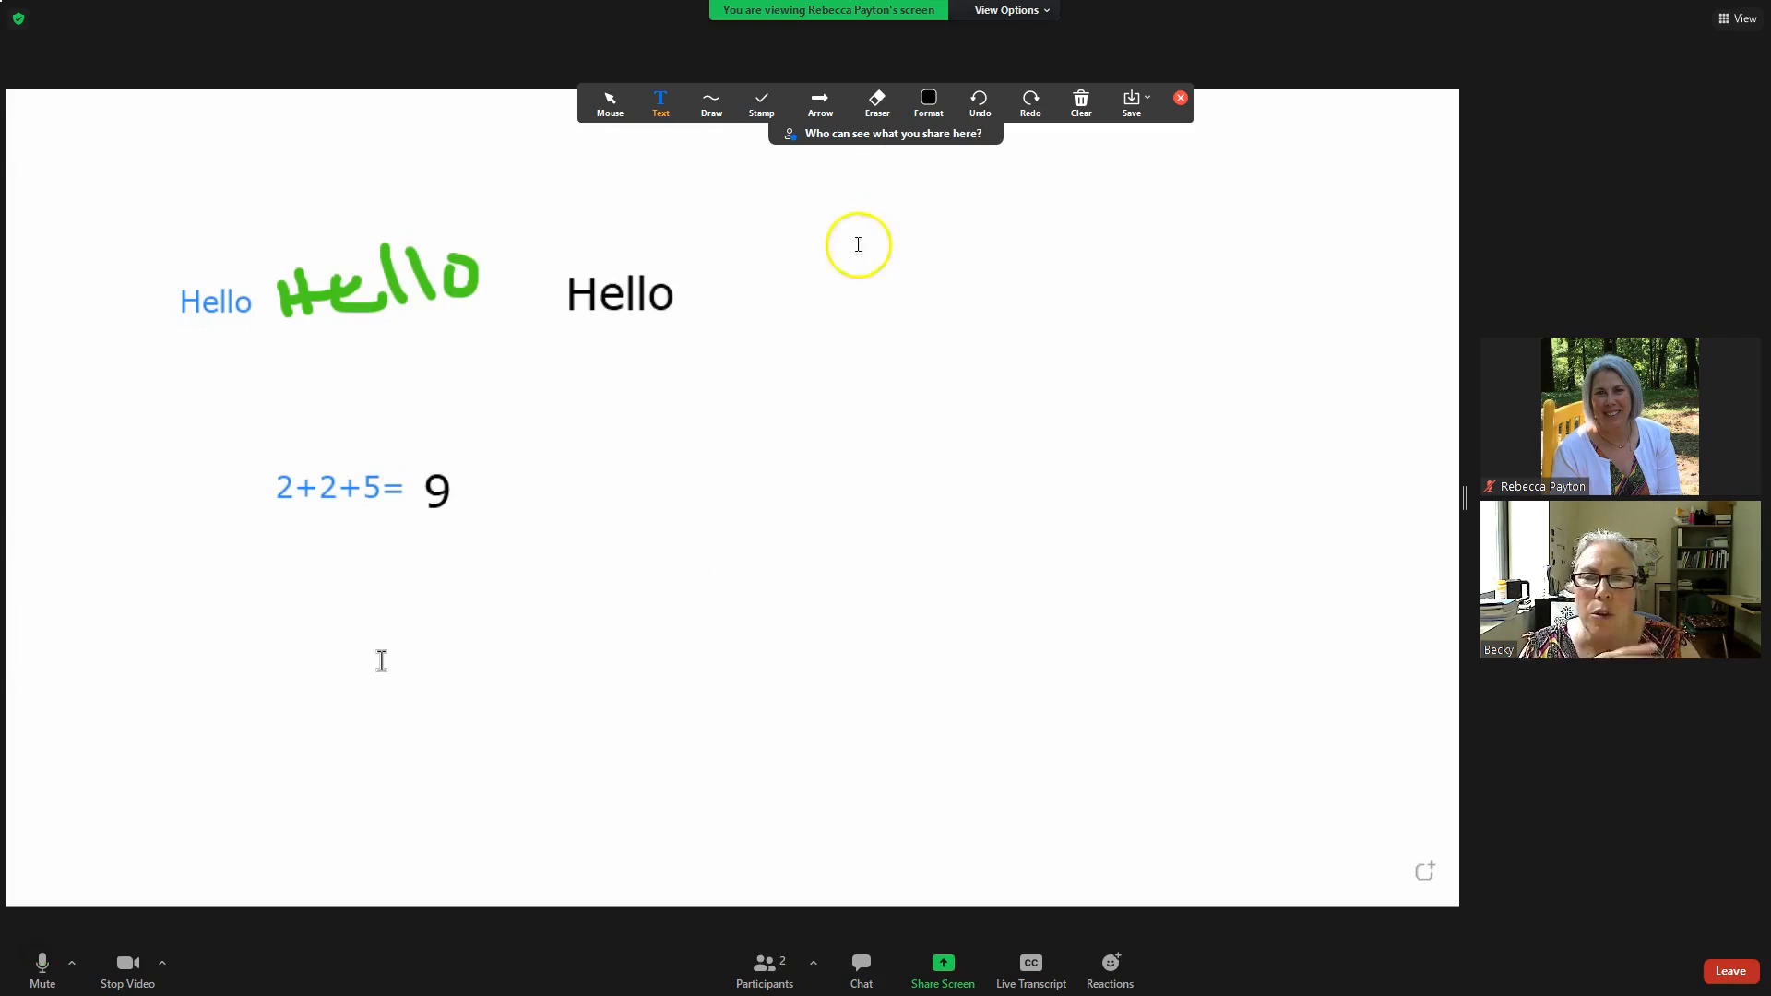
left_click(700, 109)
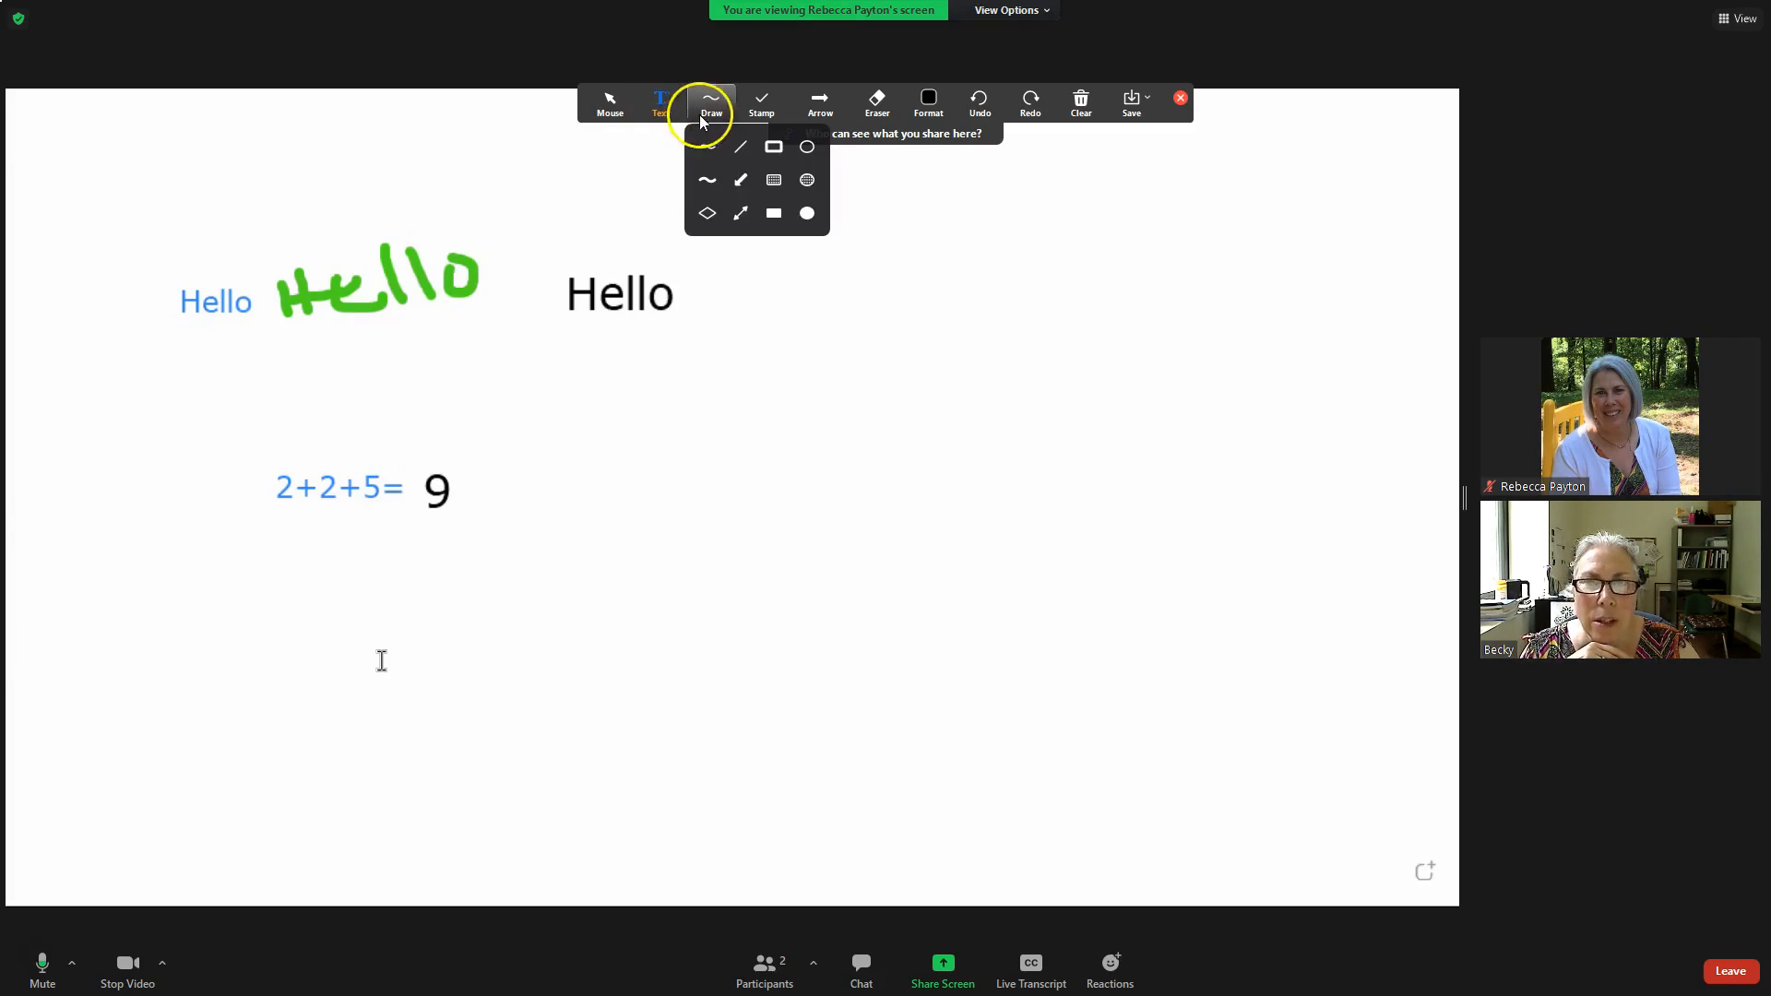
left_click(609, 105)
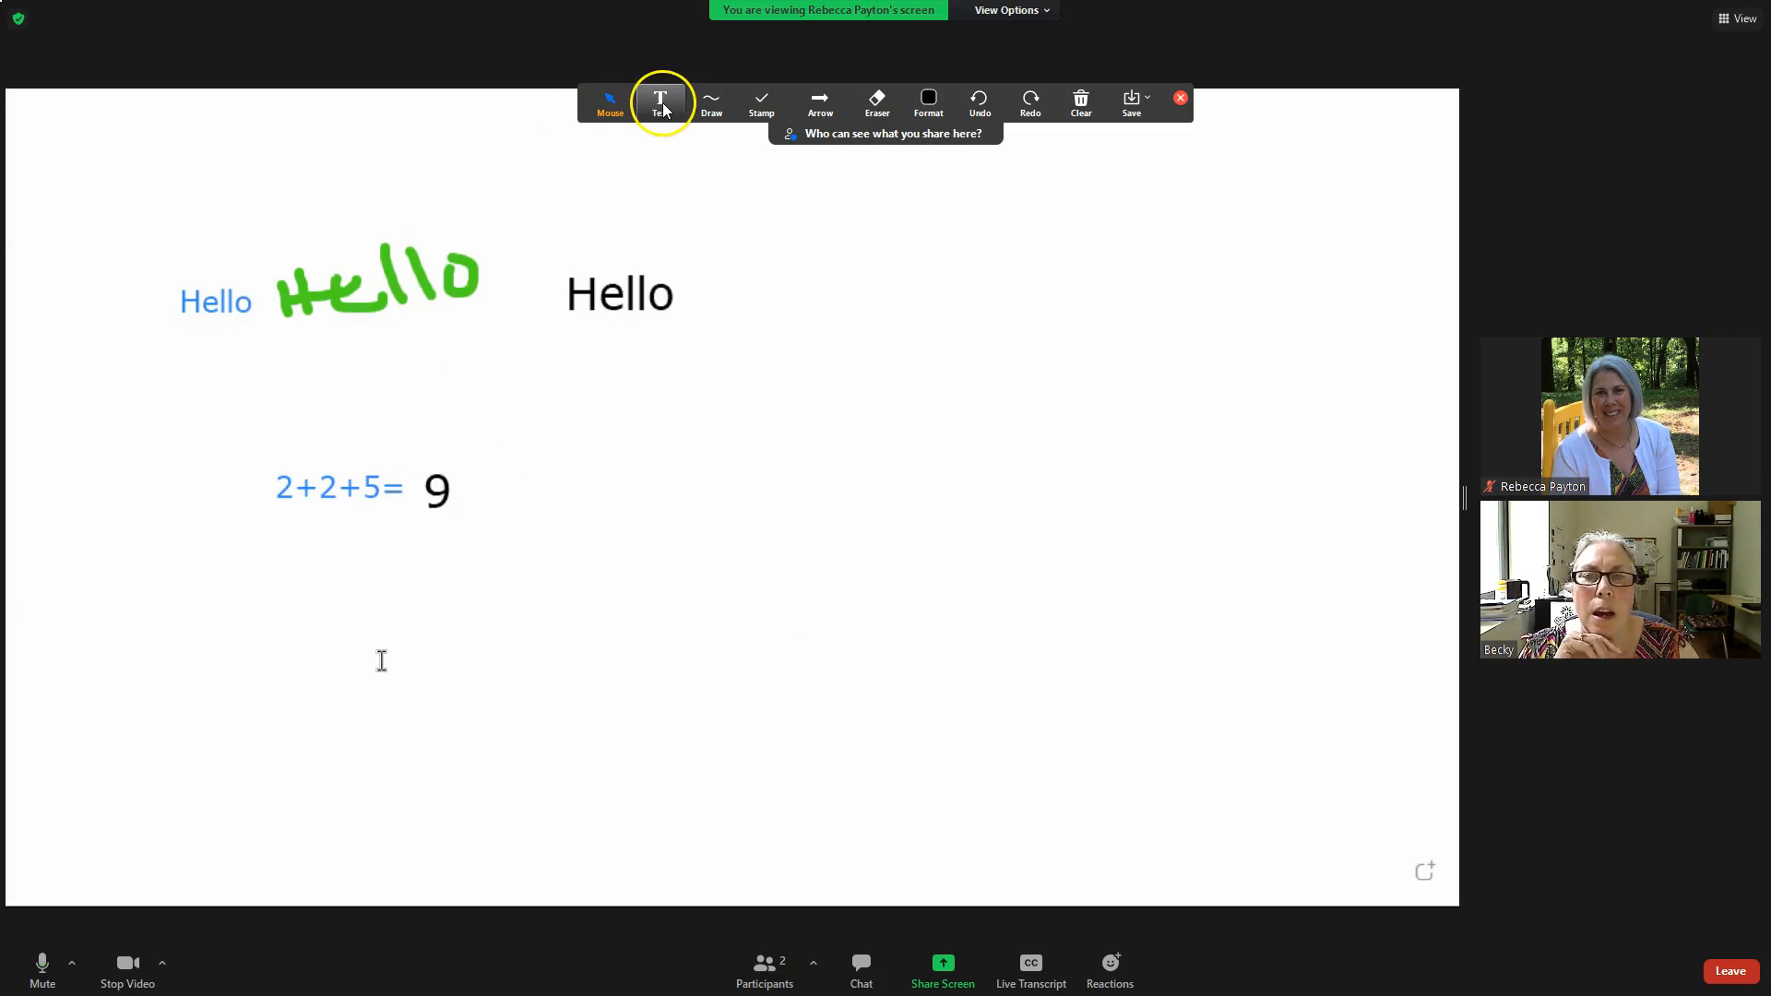
left_click(711, 110)
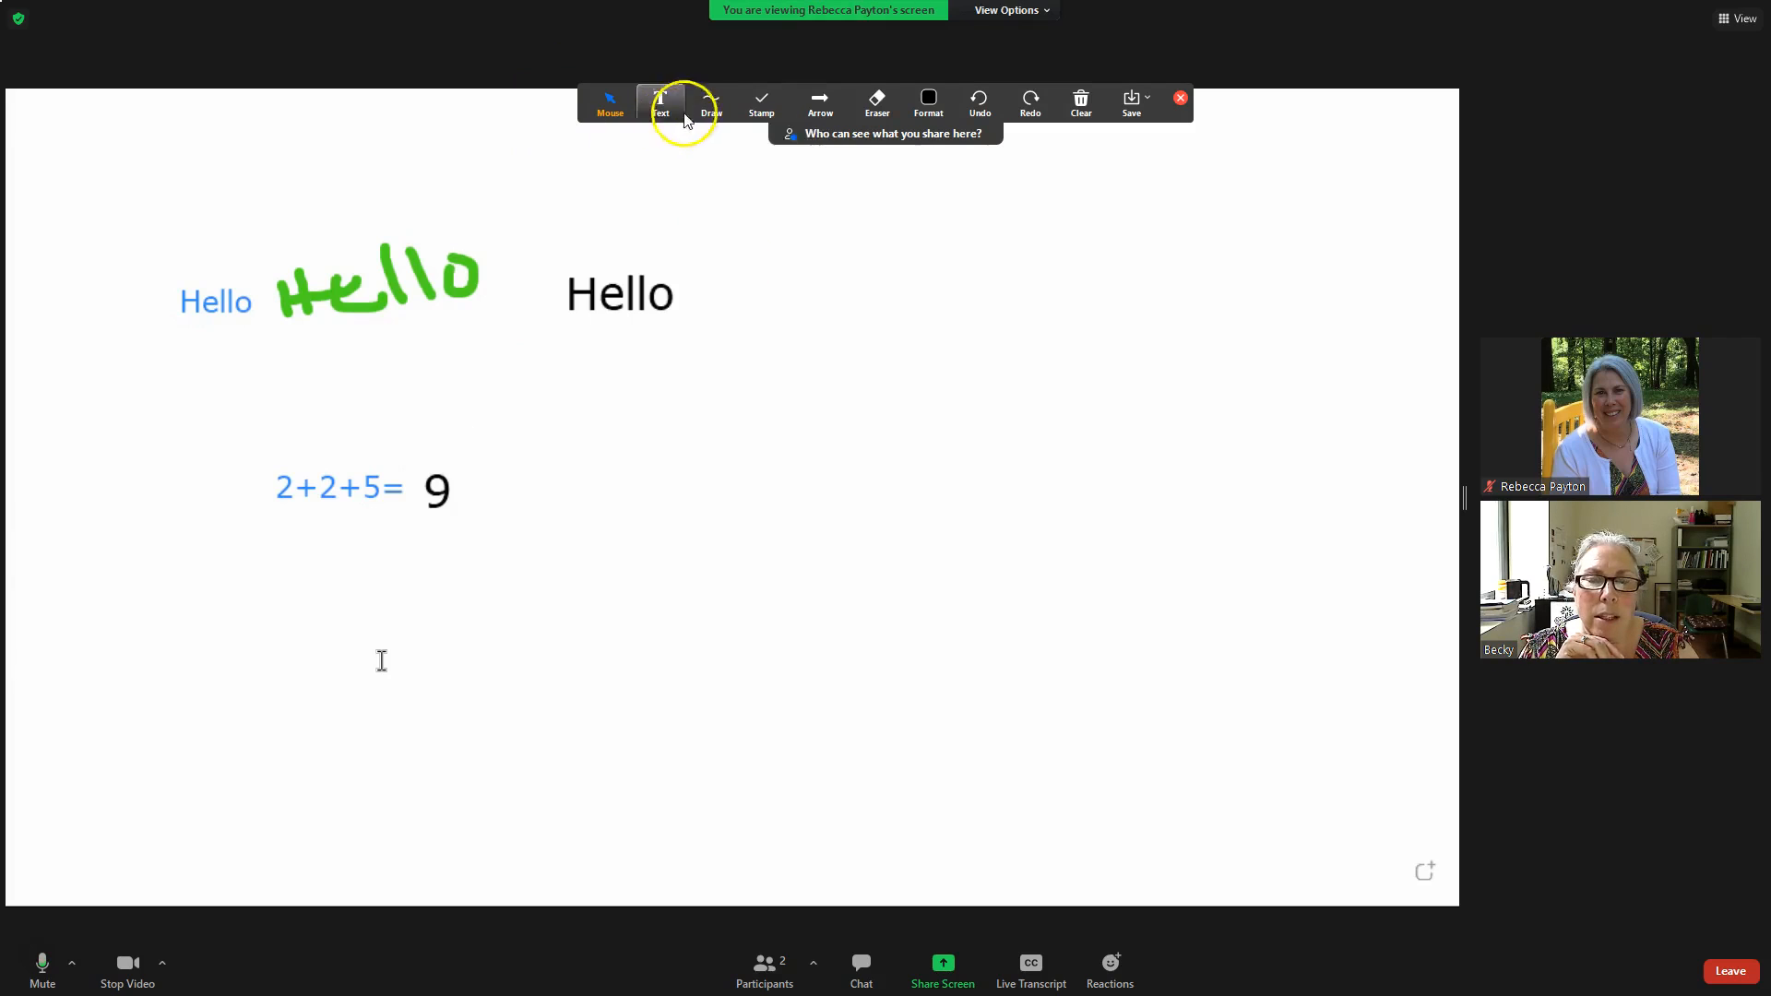
Place question mark stamps in front of the 2+2+5= equation and the typed black Hello.
left_click(760, 103)
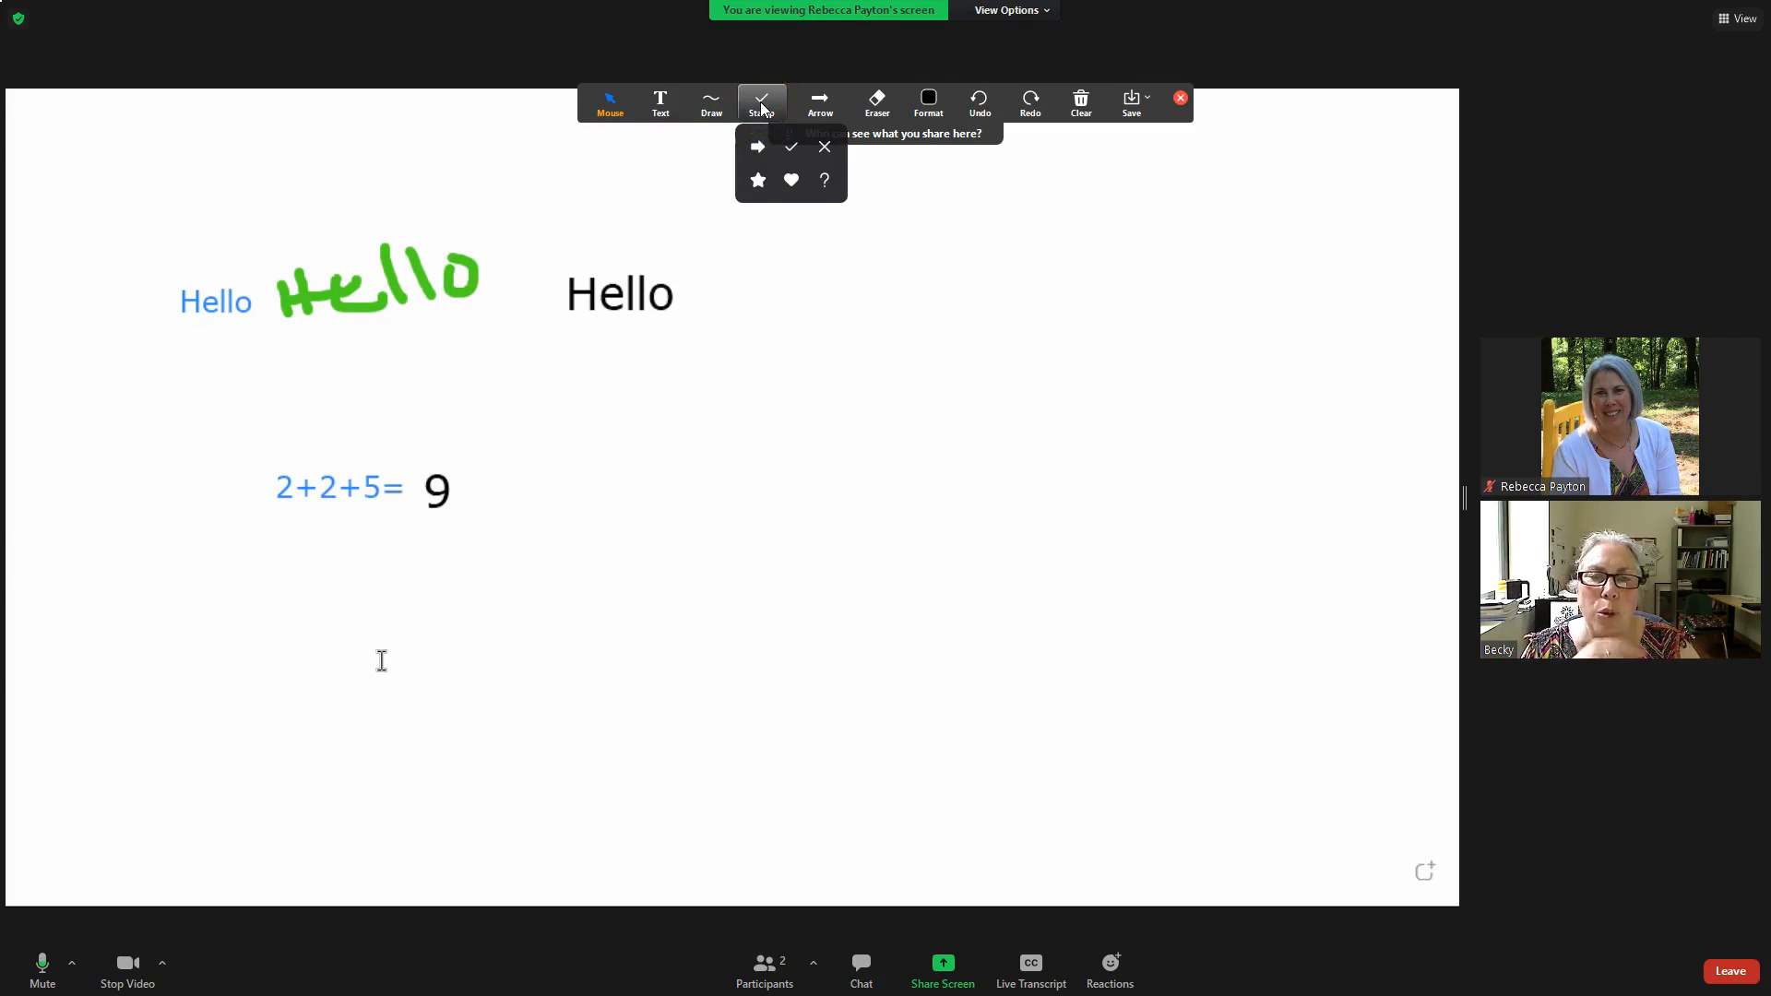
left_click(825, 180)
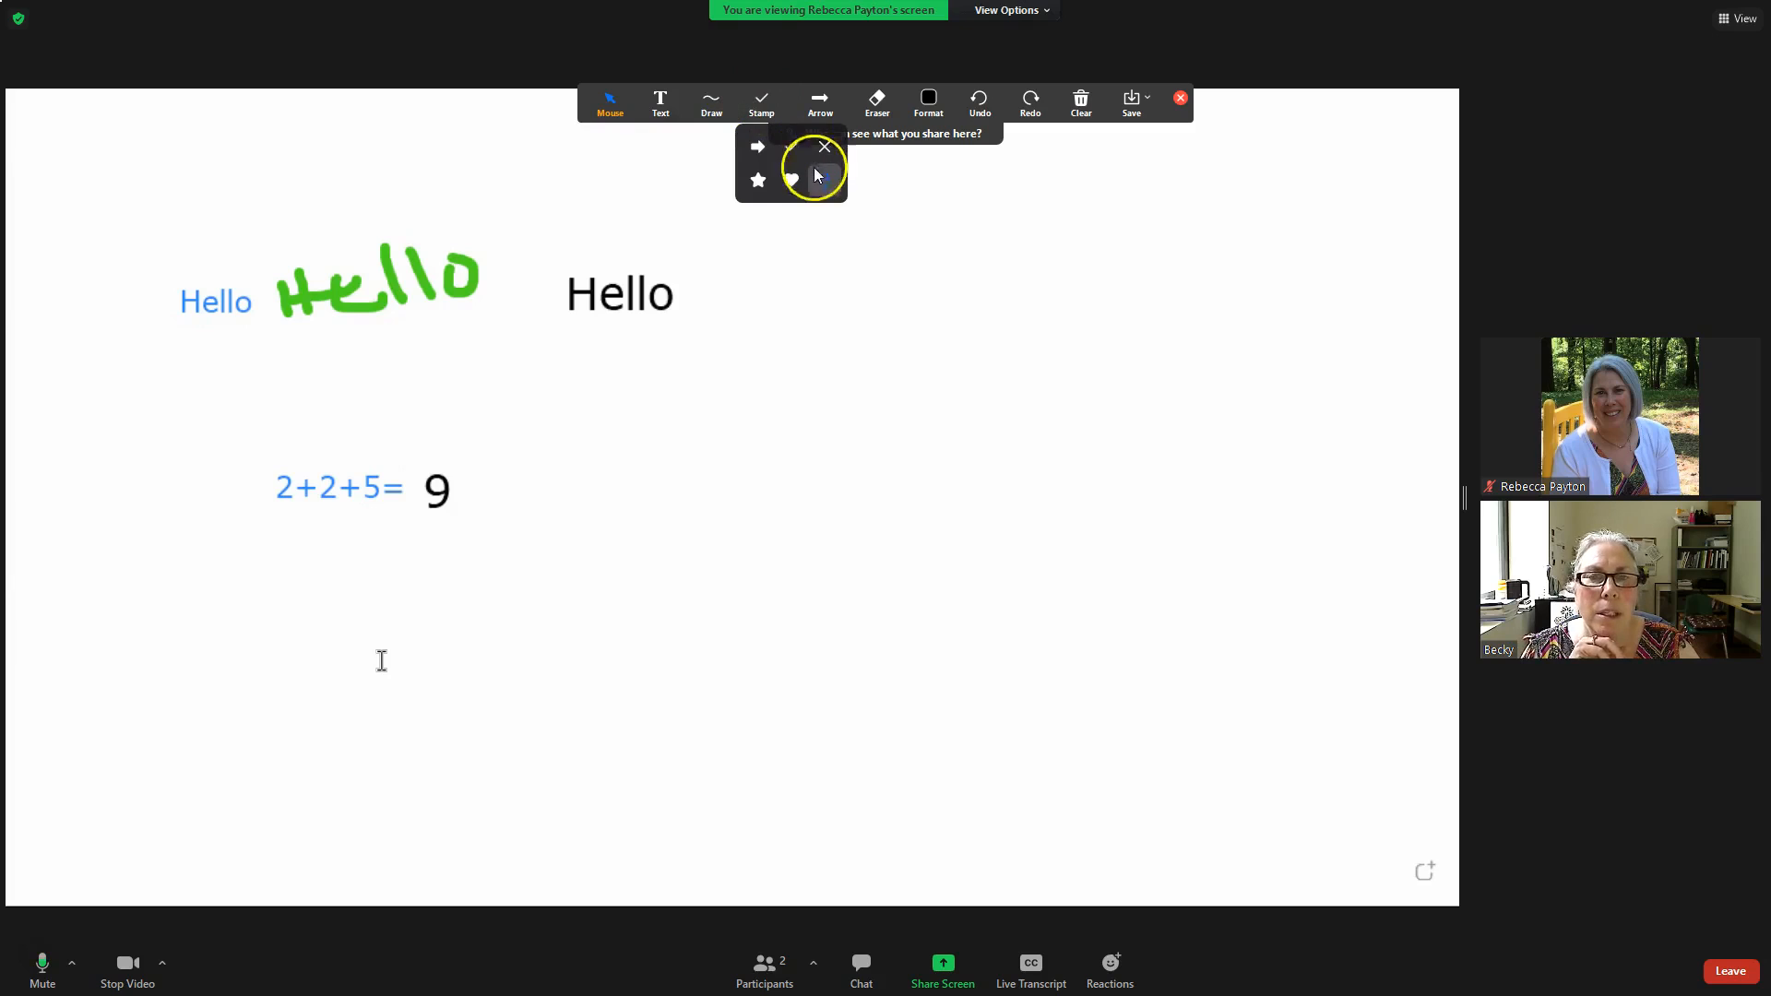
left_click(757, 150)
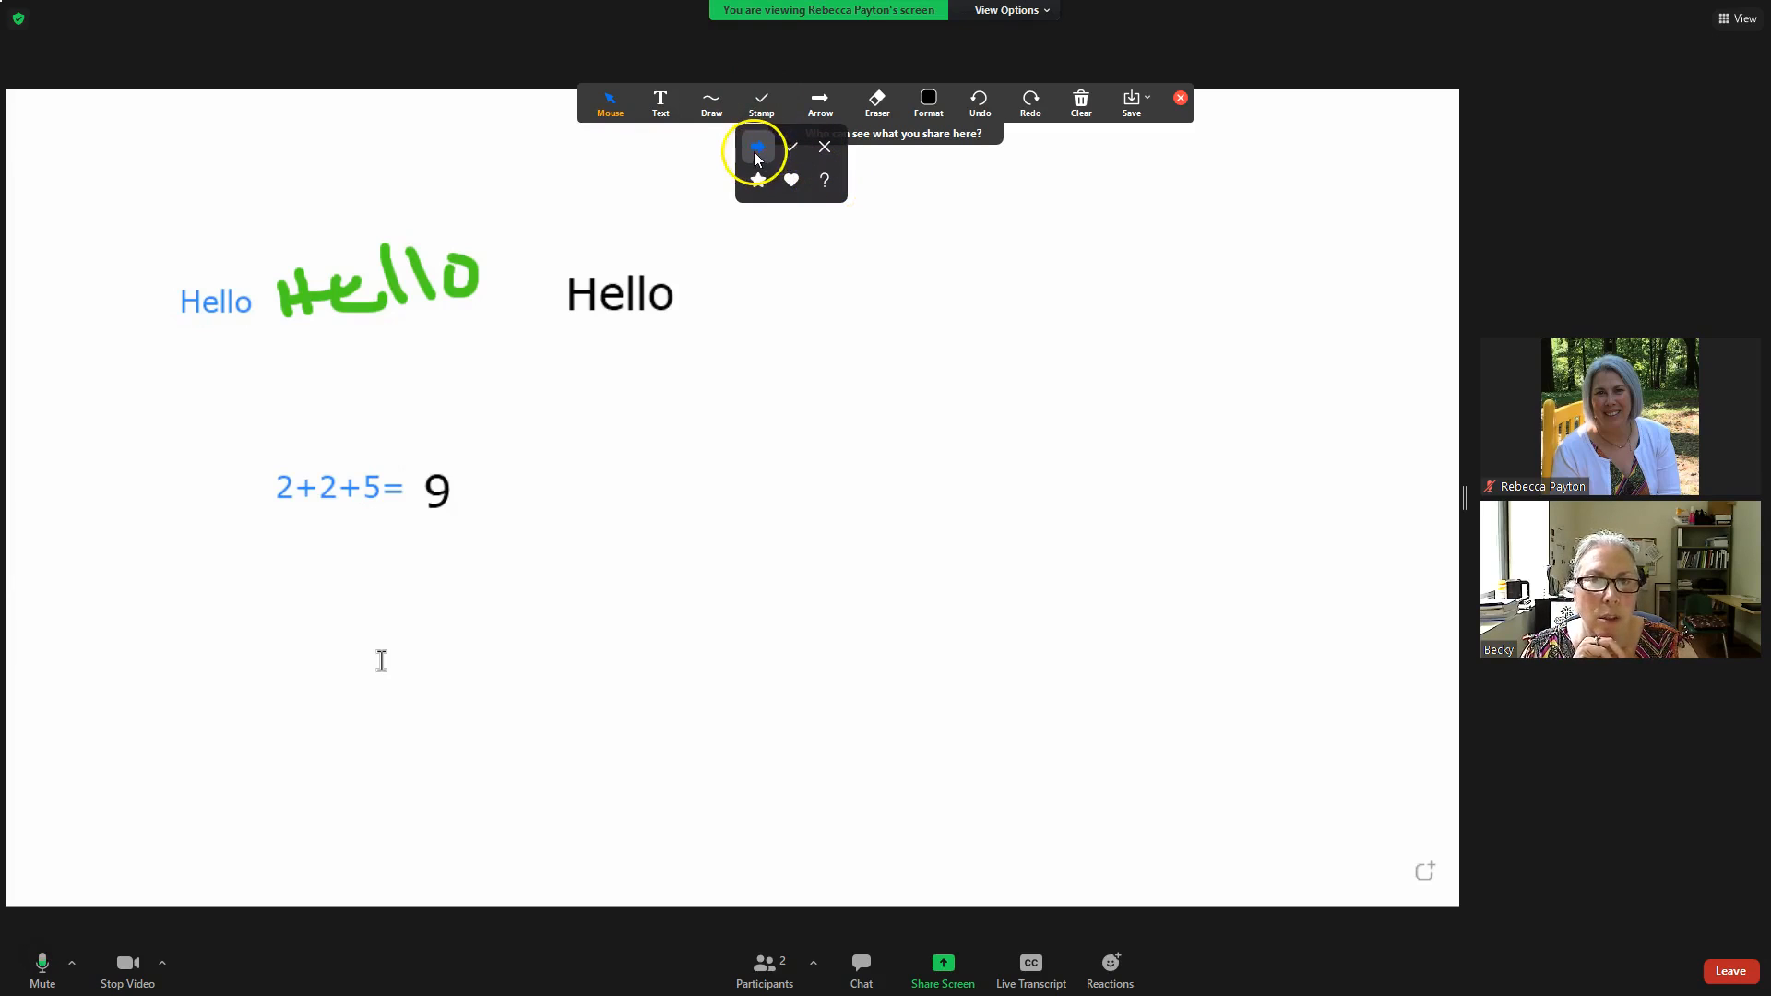
left_click(791, 148)
left_click(823, 148)
left_click(757, 179)
left_click(791, 181)
left_click(825, 180)
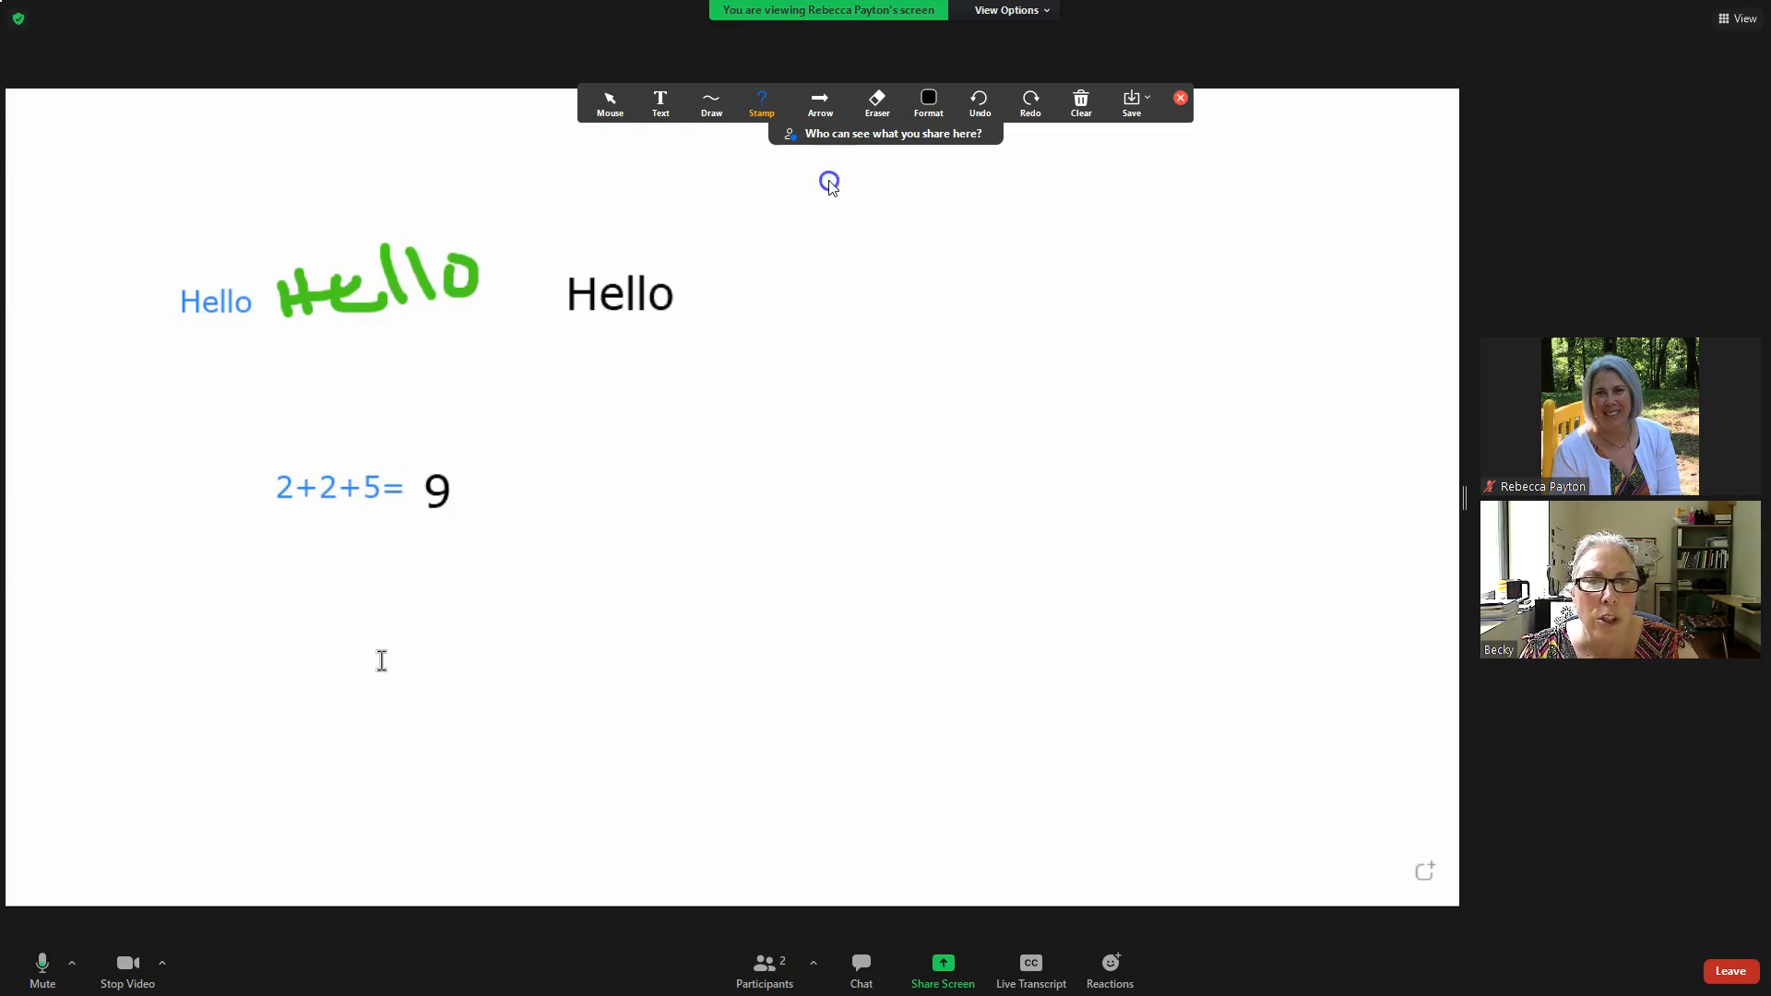
left_click(858, 303)
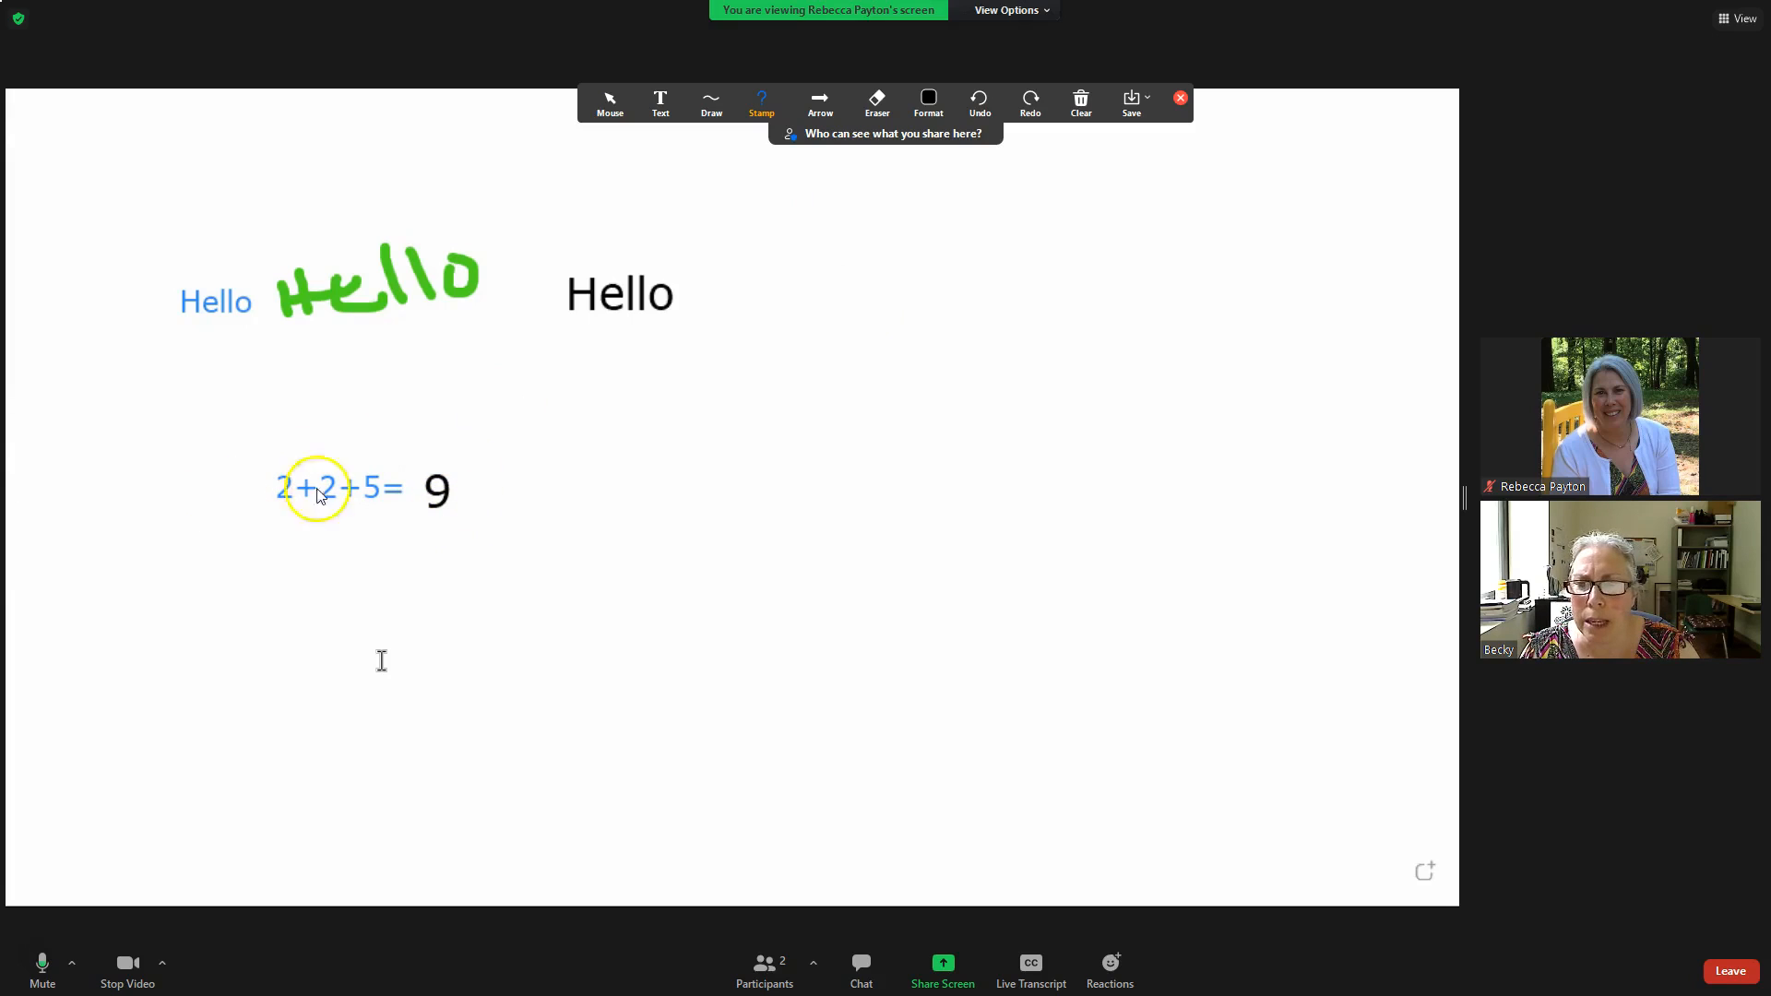
left_click(247, 487)
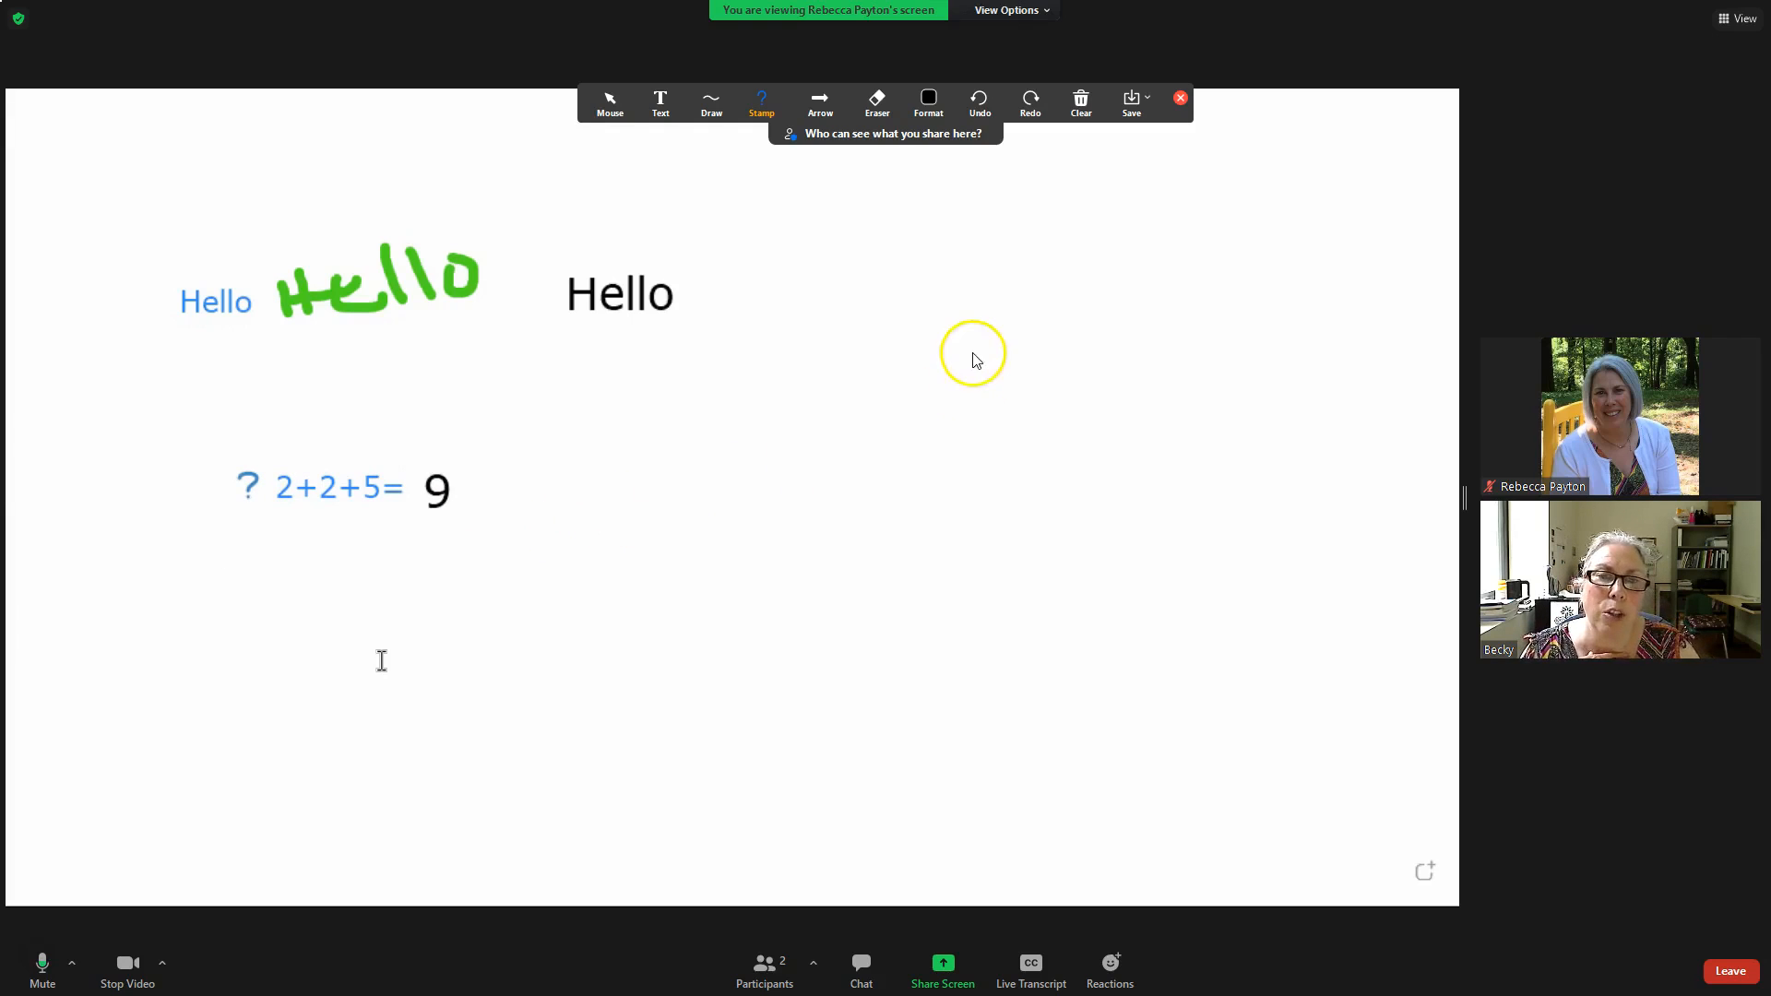
left_click(548, 290)
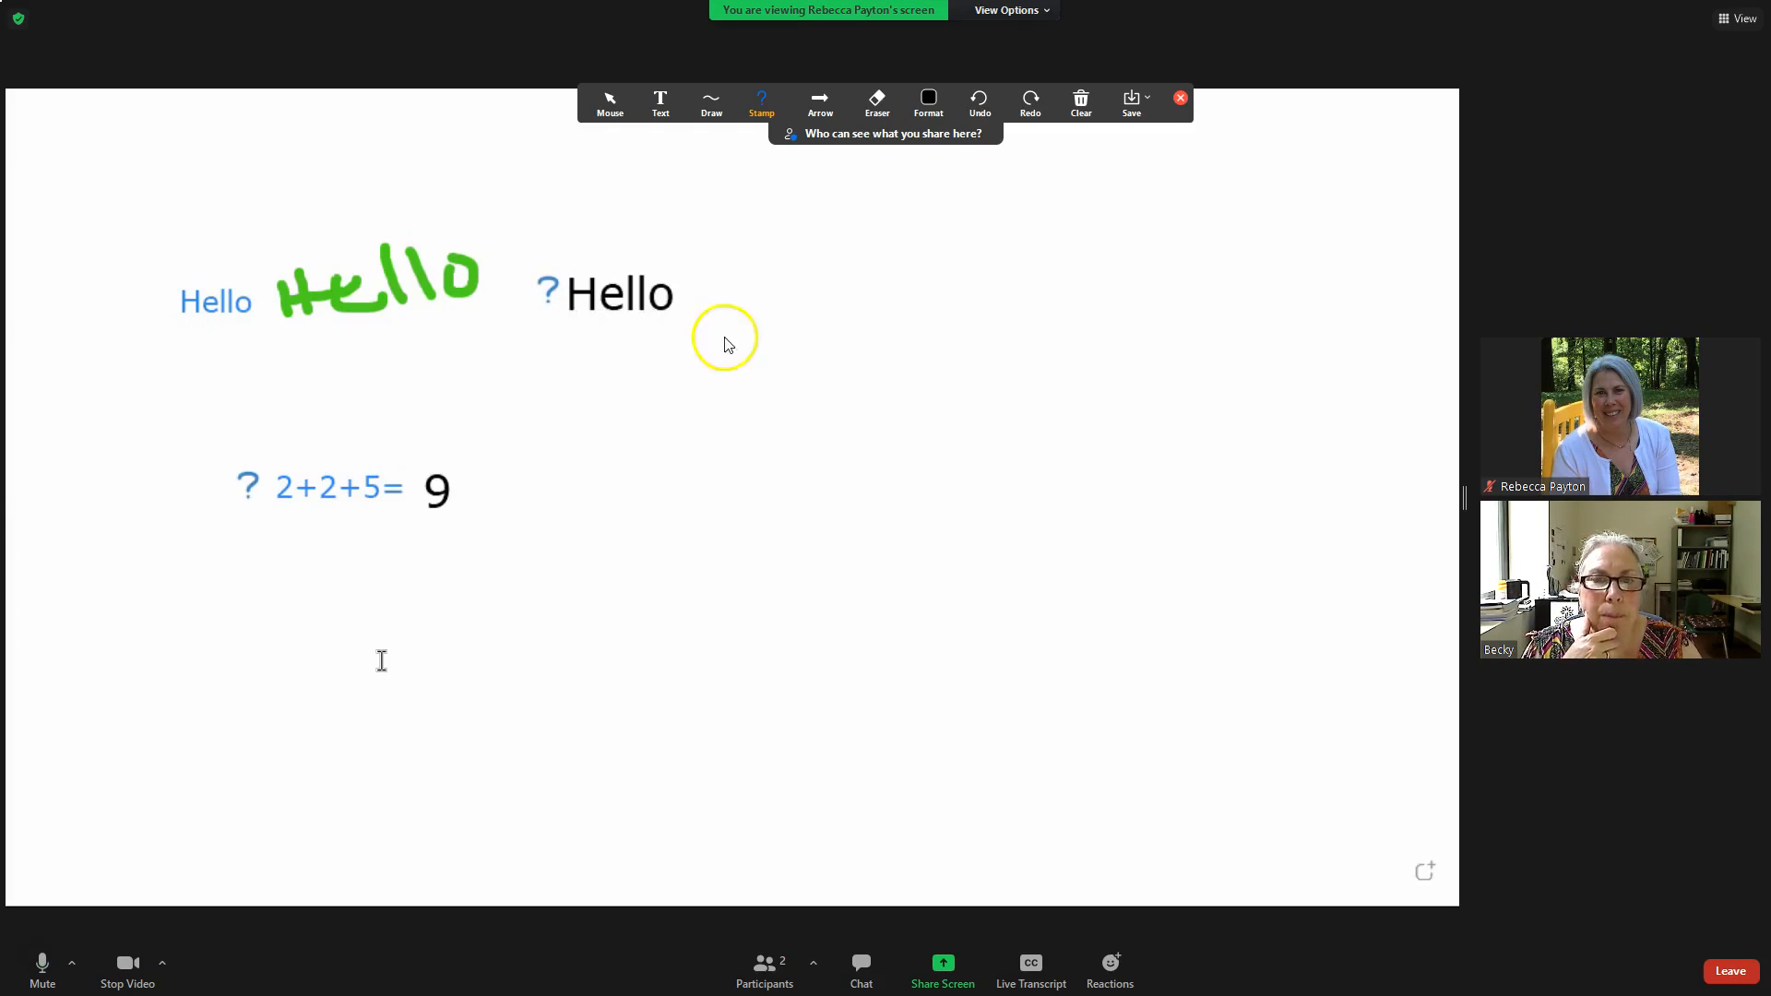
Place an arrow pointing at the typed black Hello, and erase both the arrow and that text.
left_click(824, 109)
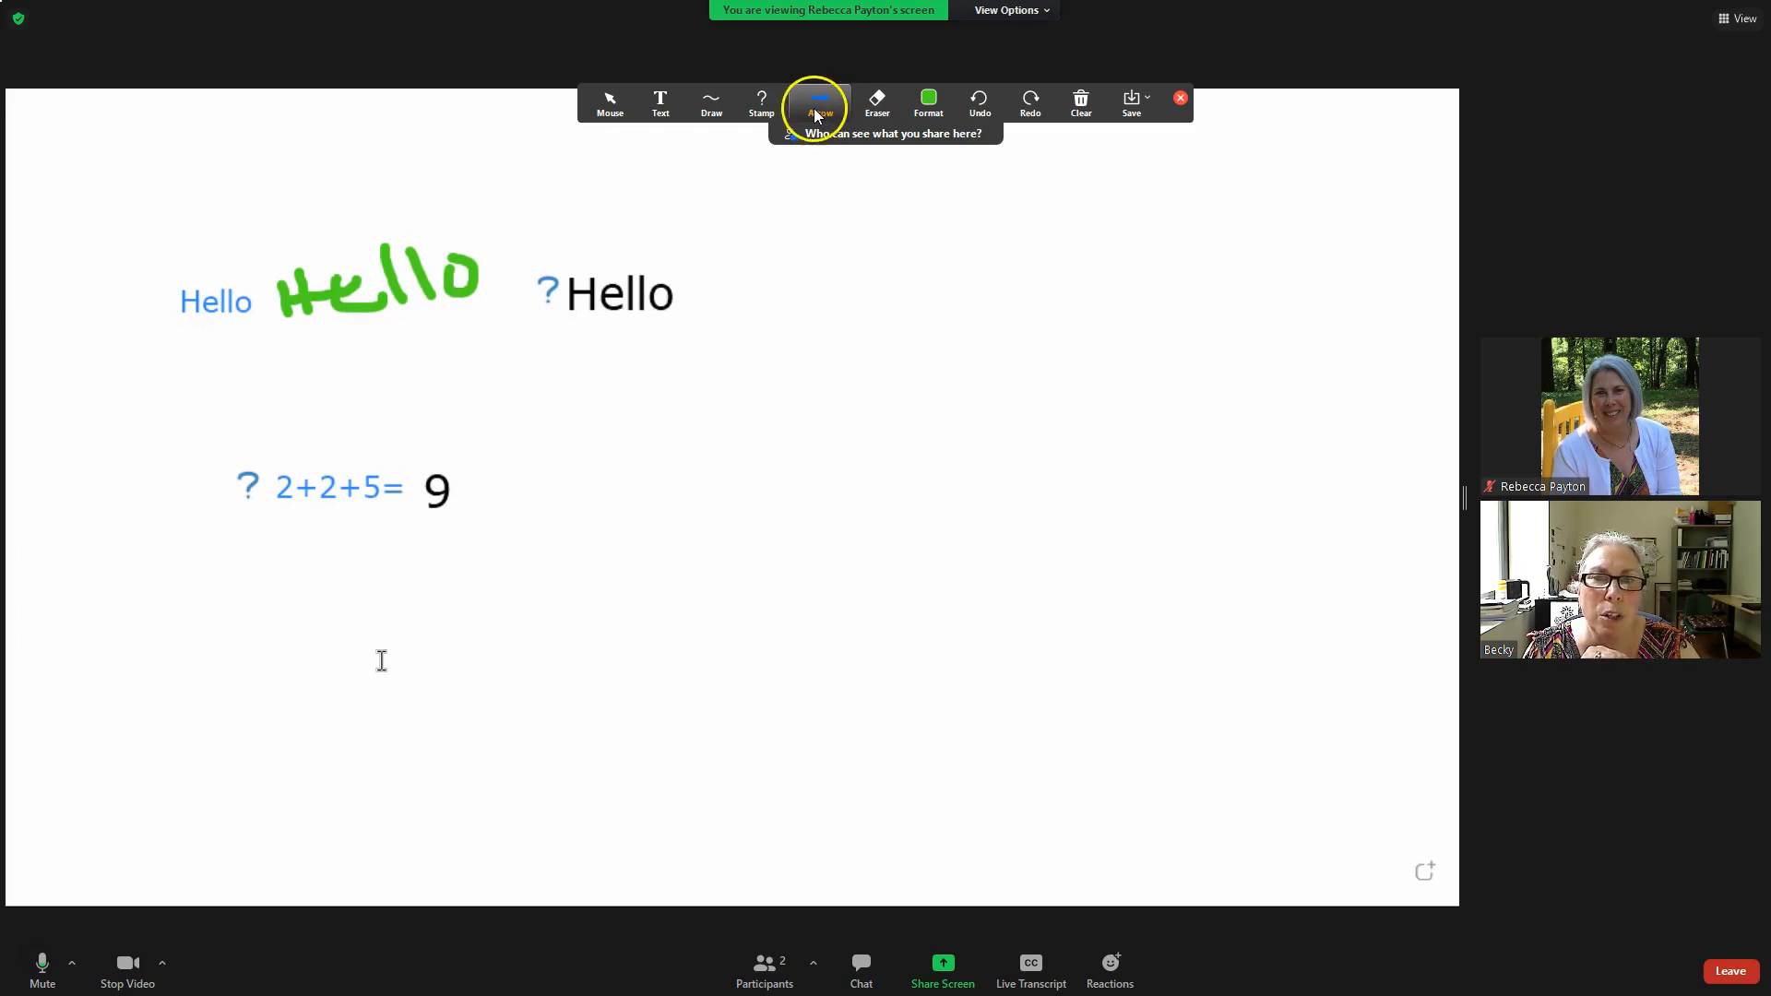
left_click(532, 287)
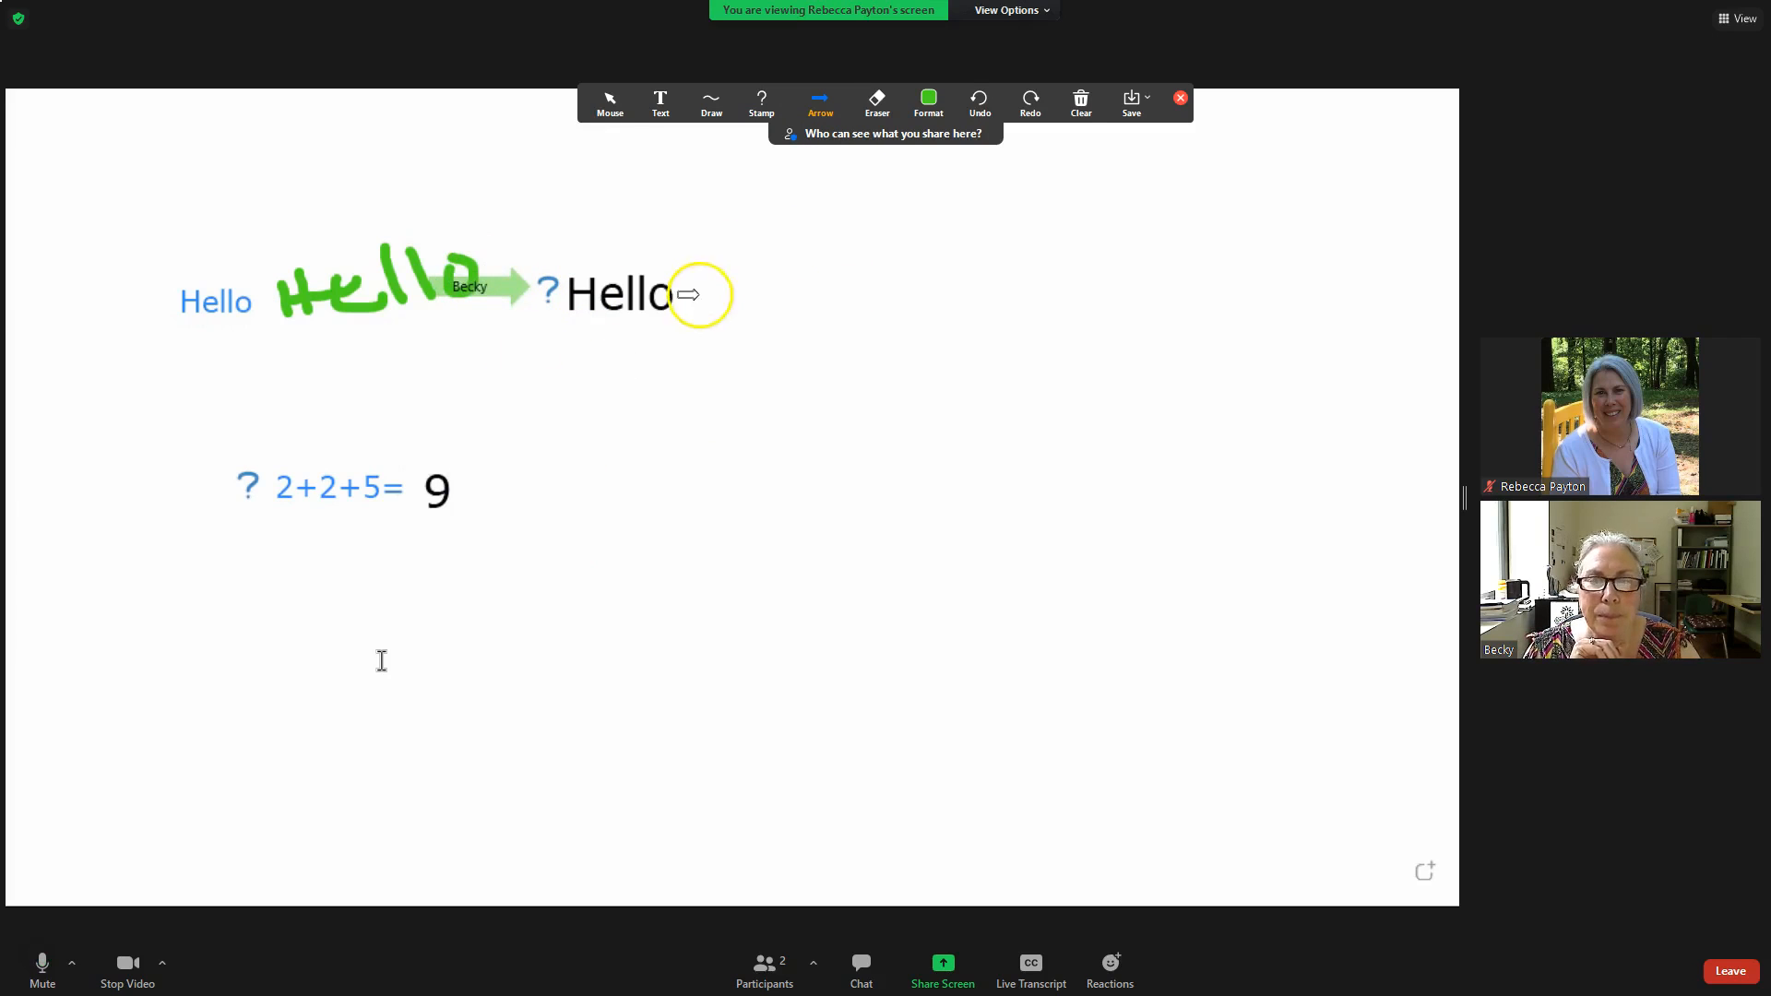
left_click(878, 101)
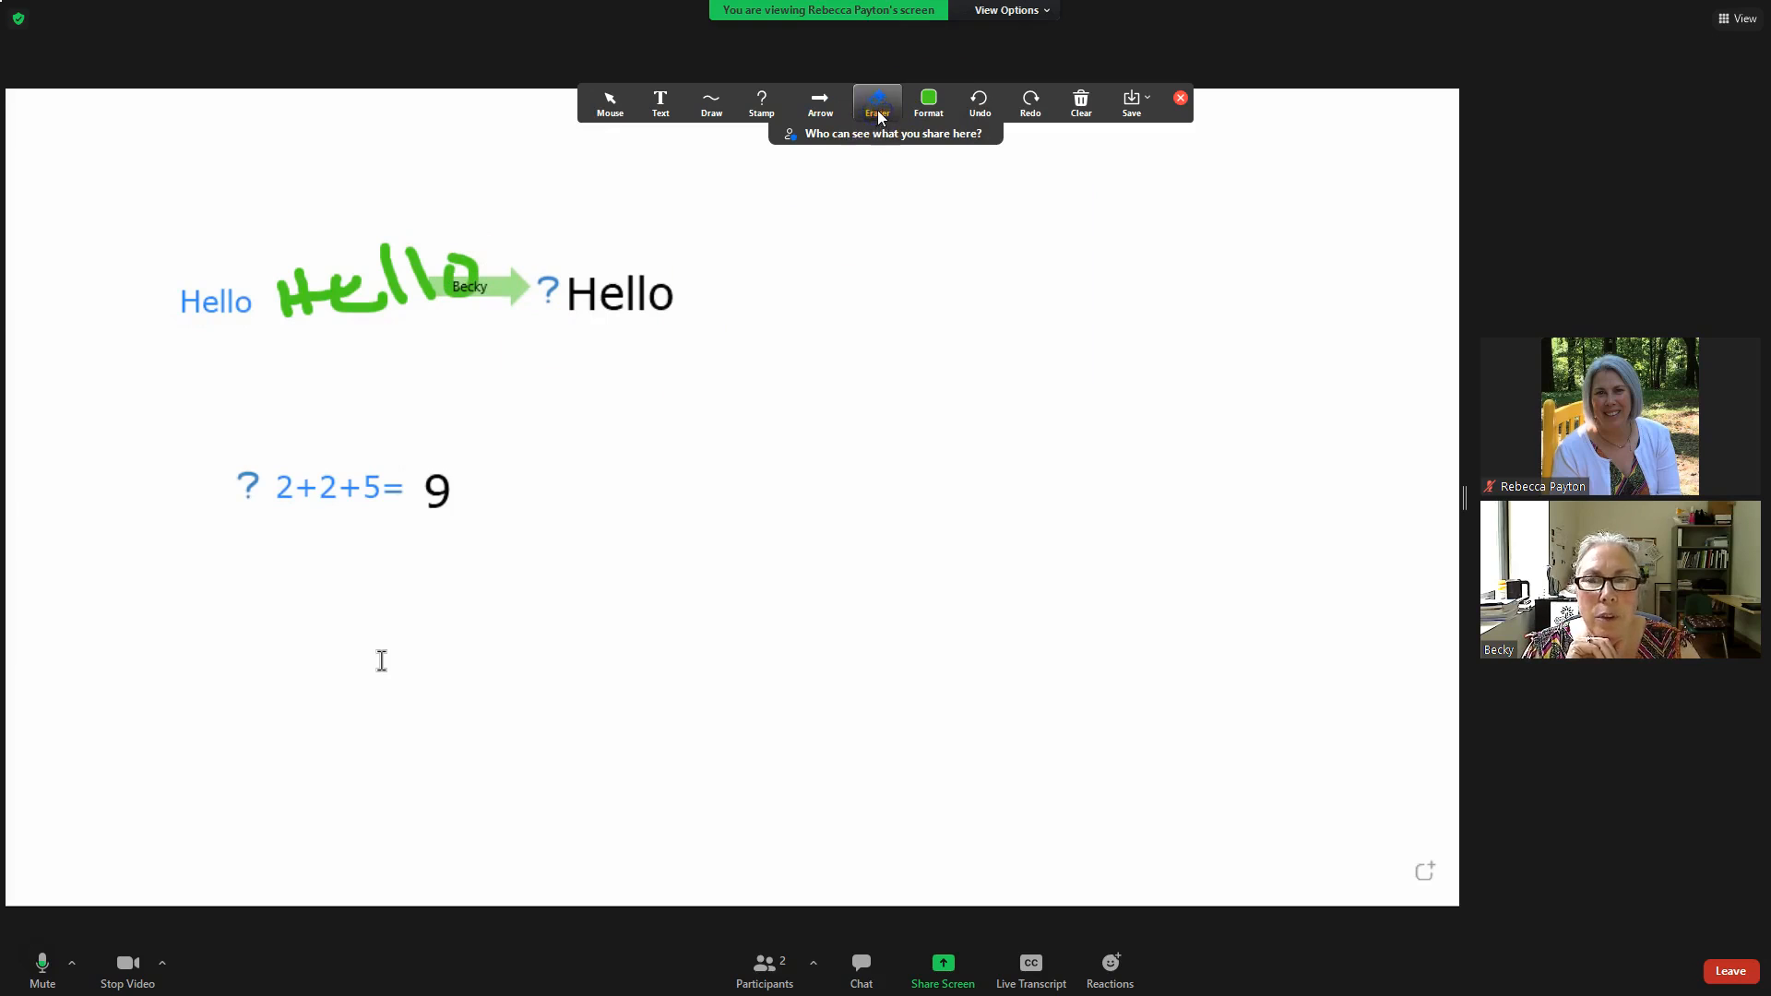
left_click(518, 270)
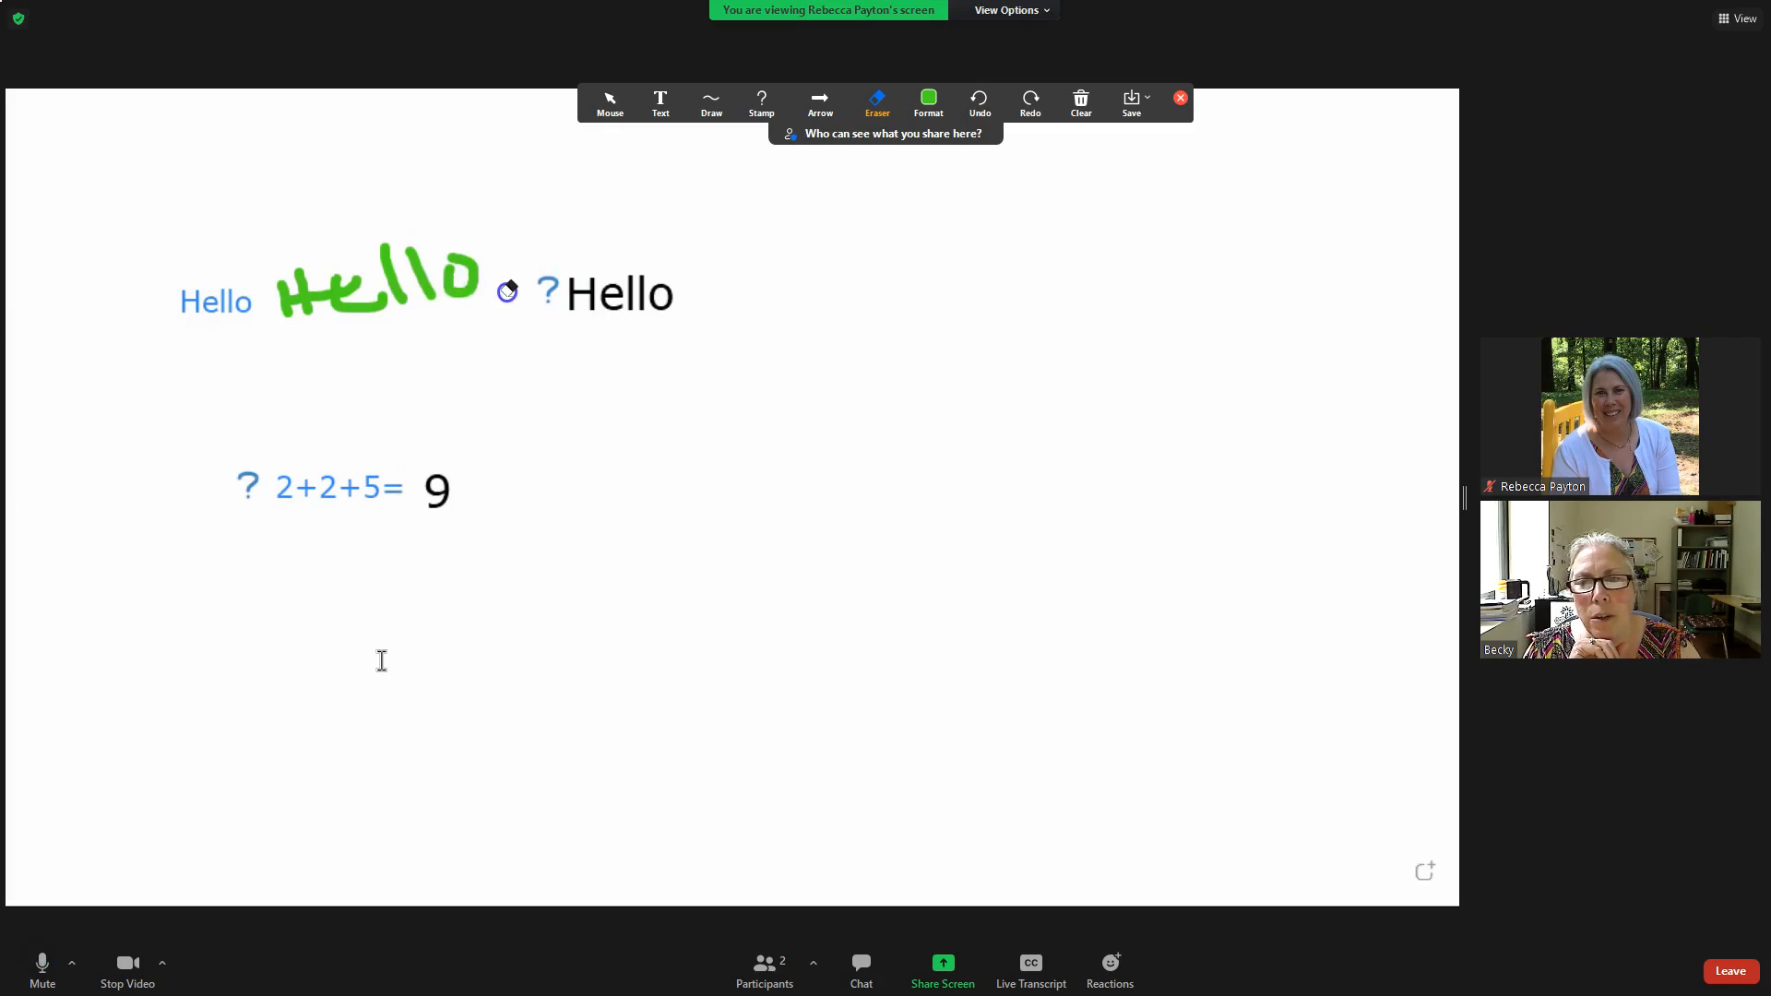
left_click(554, 268)
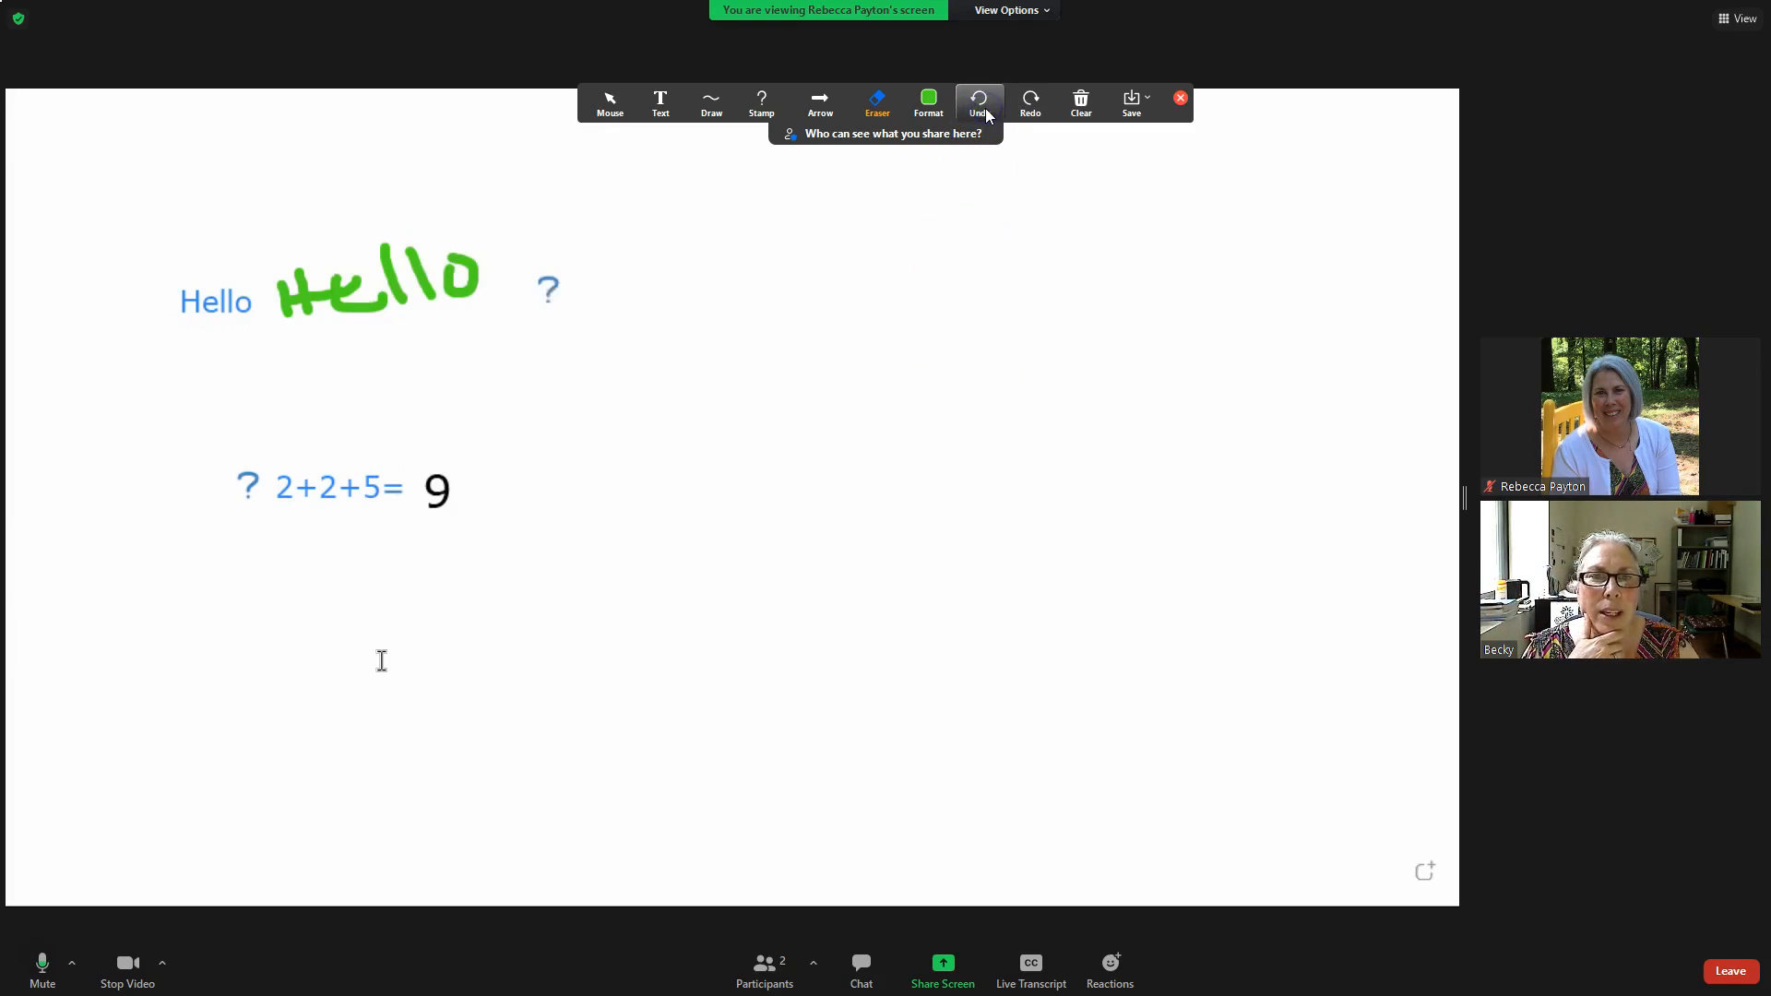
Undo the erasure of the typed black Hello and redo it.
left_click(985, 108)
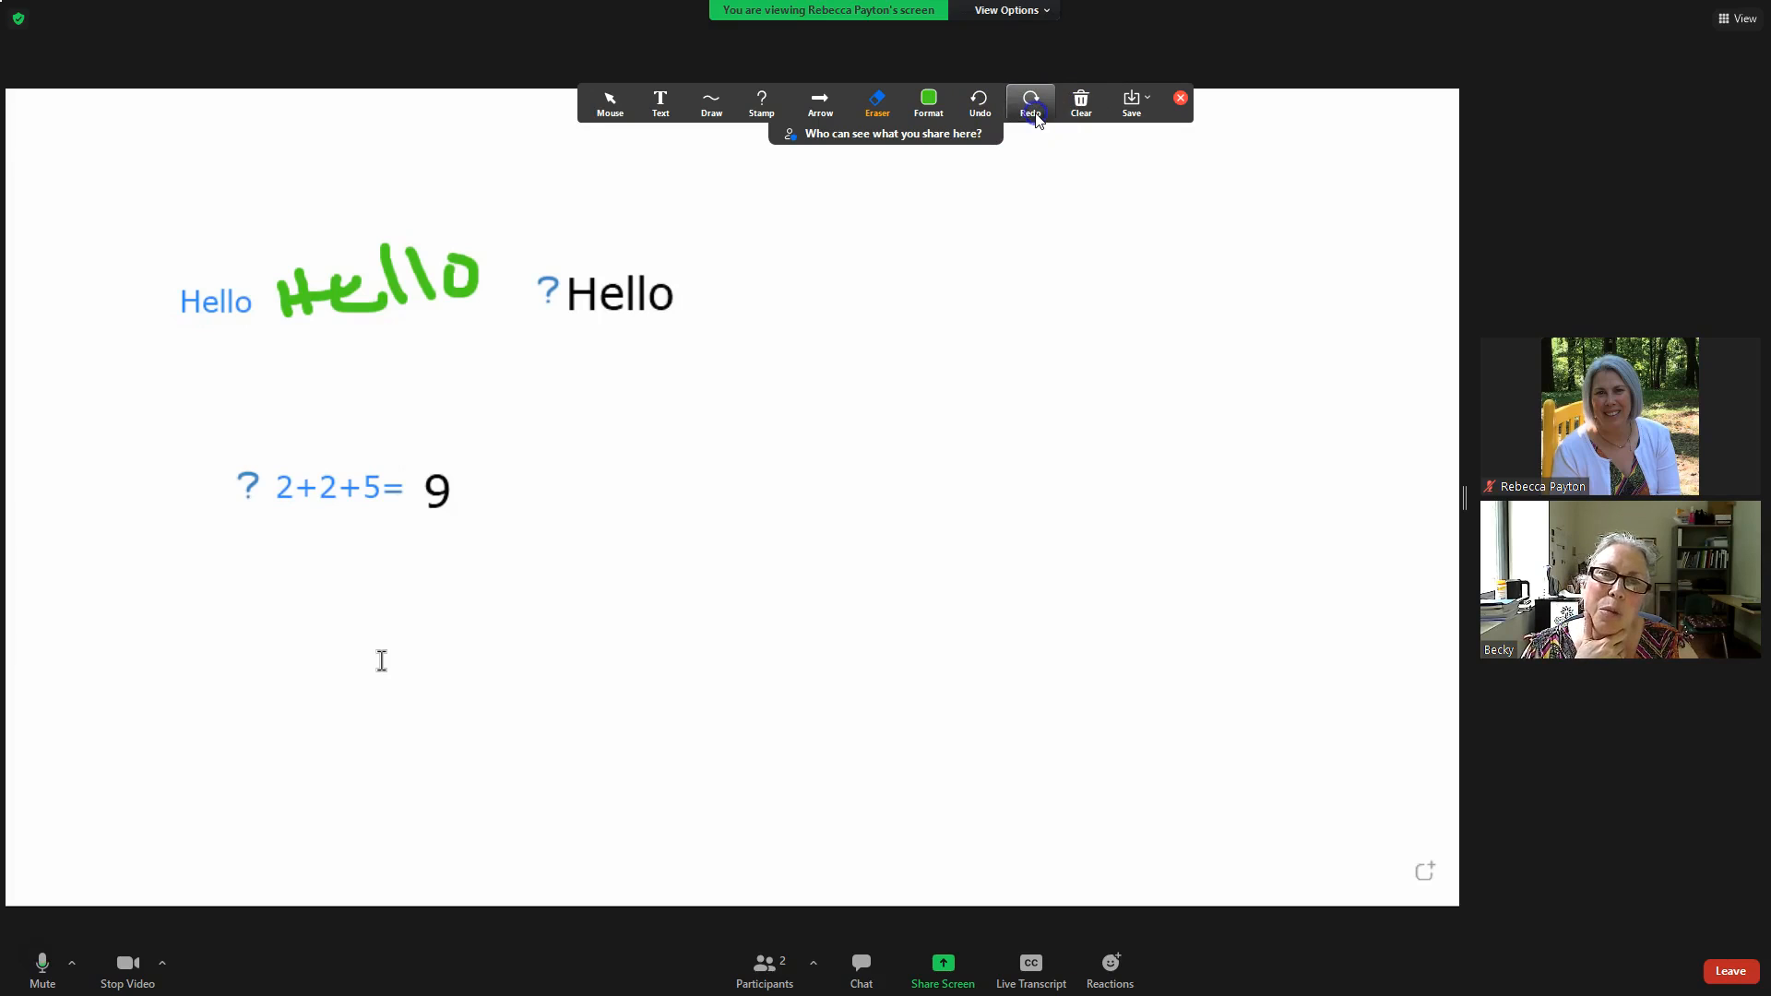
left_click(1031, 106)
left_click(1031, 106)
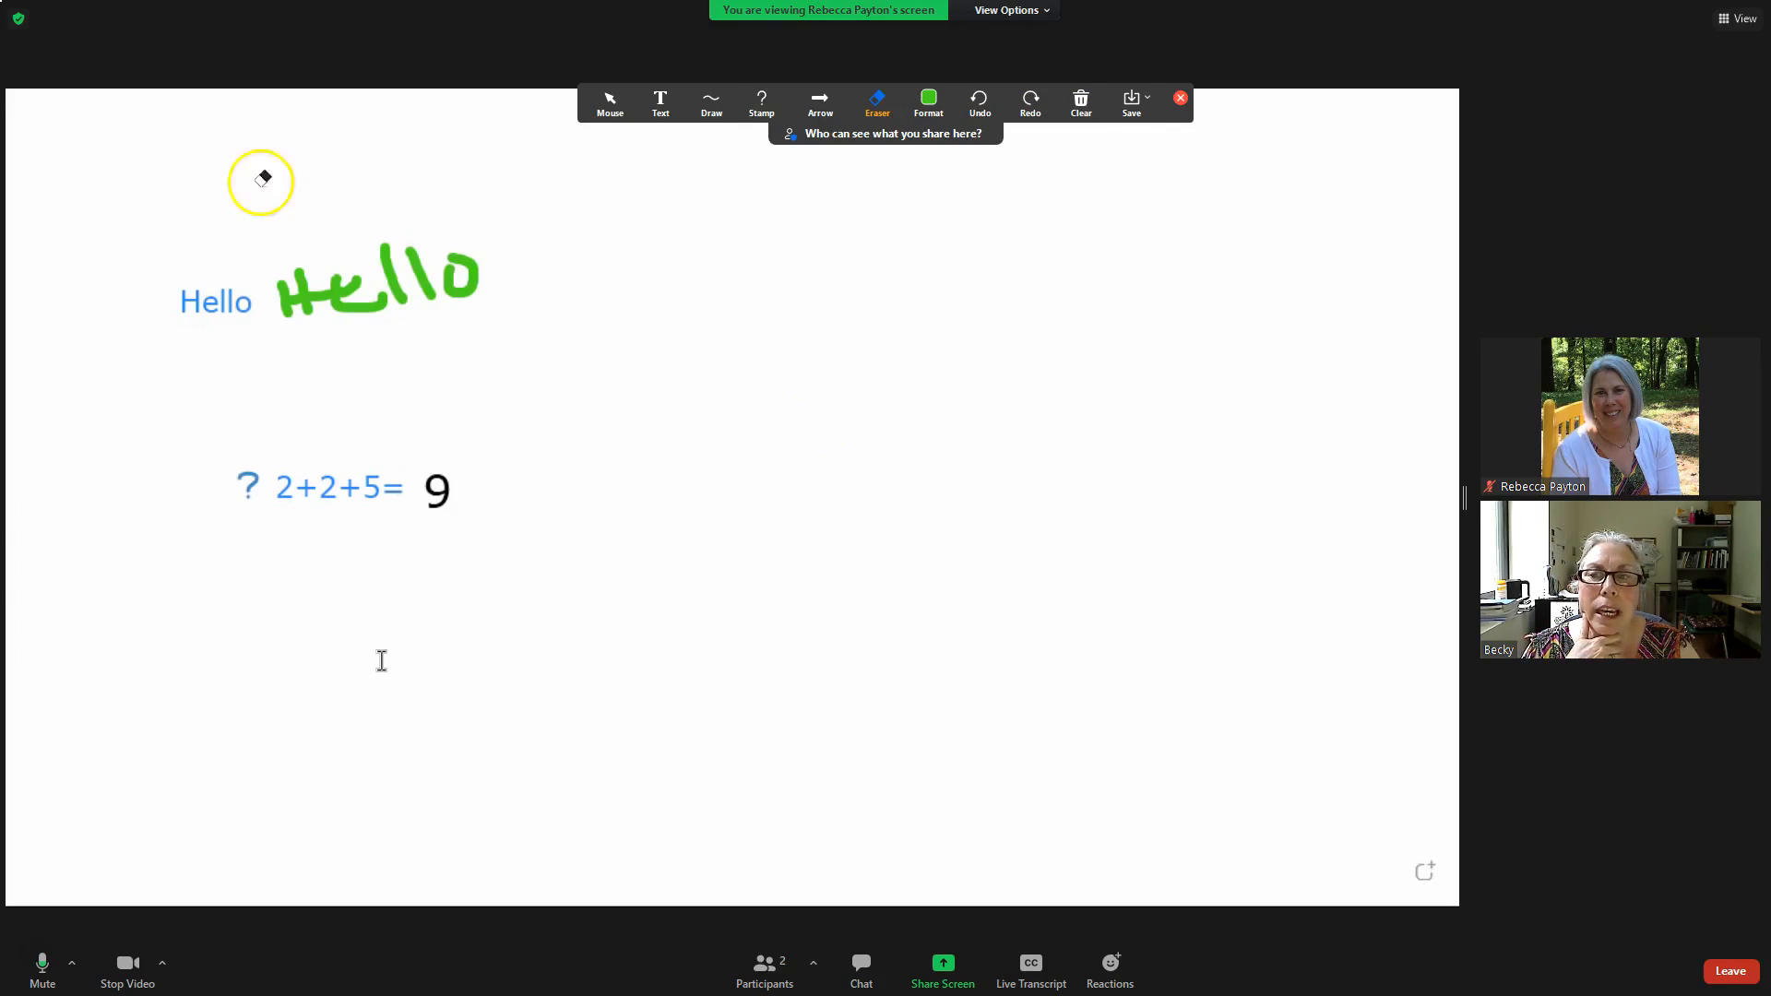
Clear all of your own annotations from the shared whiteboard.
left_click(1085, 108)
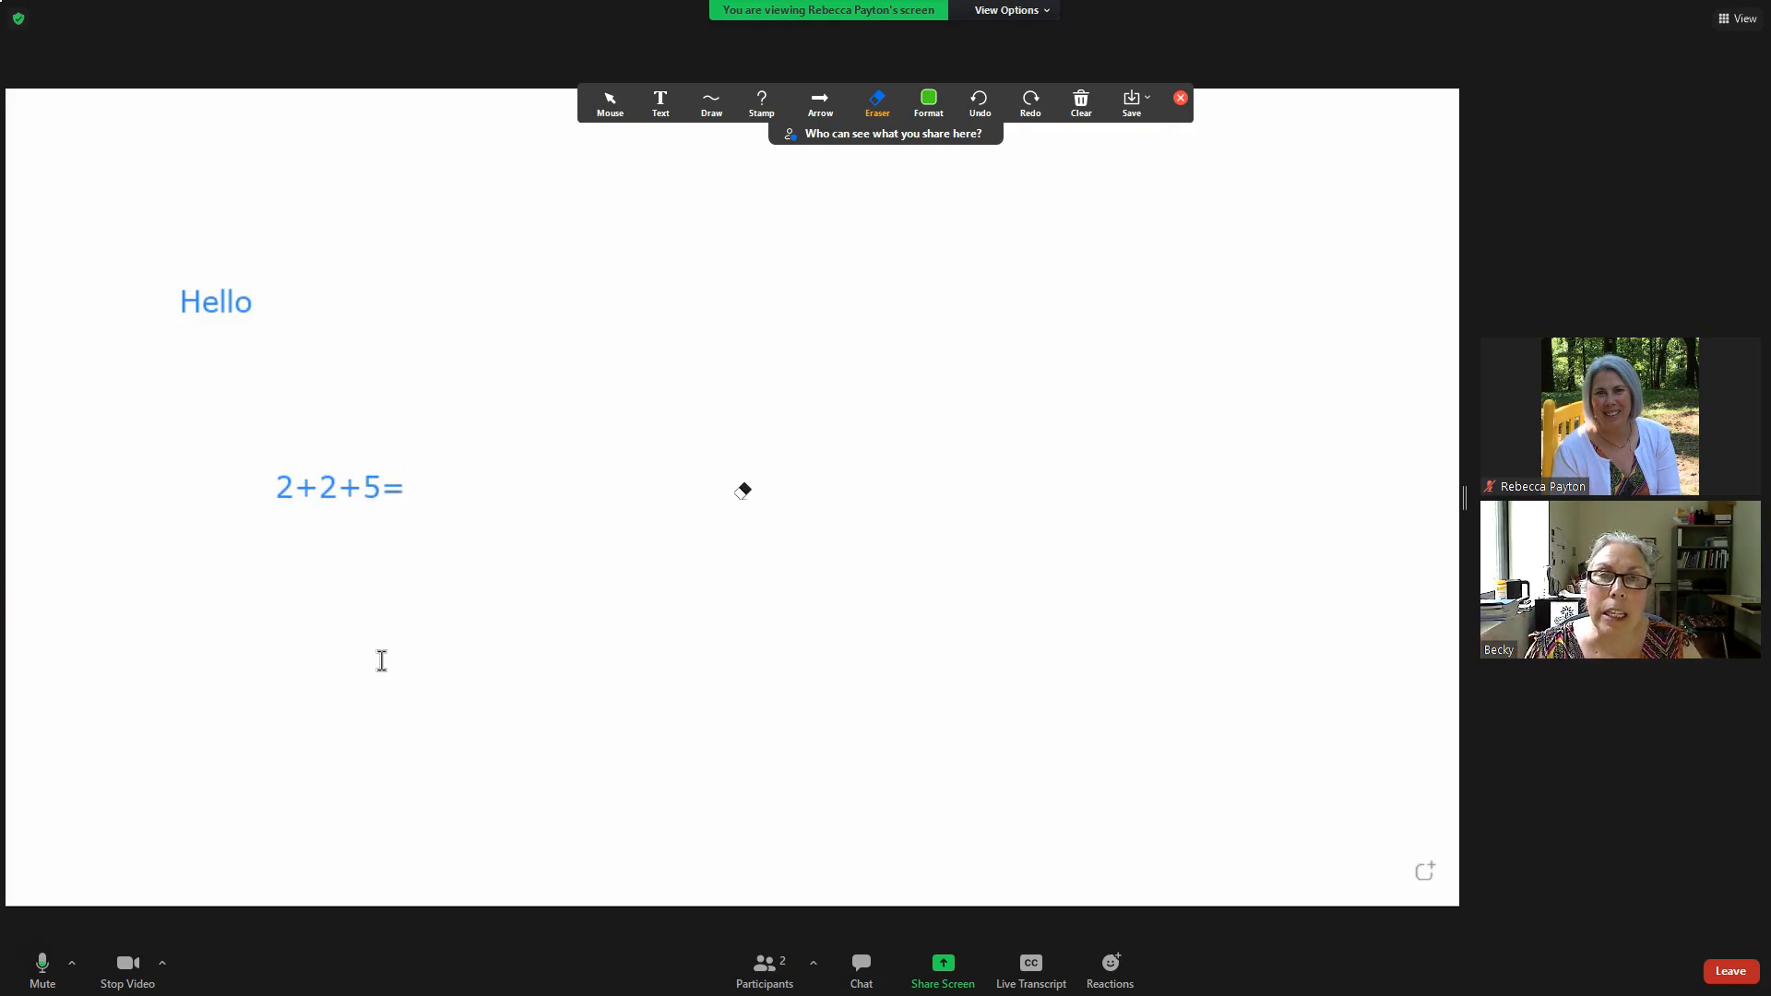
Examine the file formats for saving annotations and the colour, line width and font formatting options.
left_click(1150, 103)
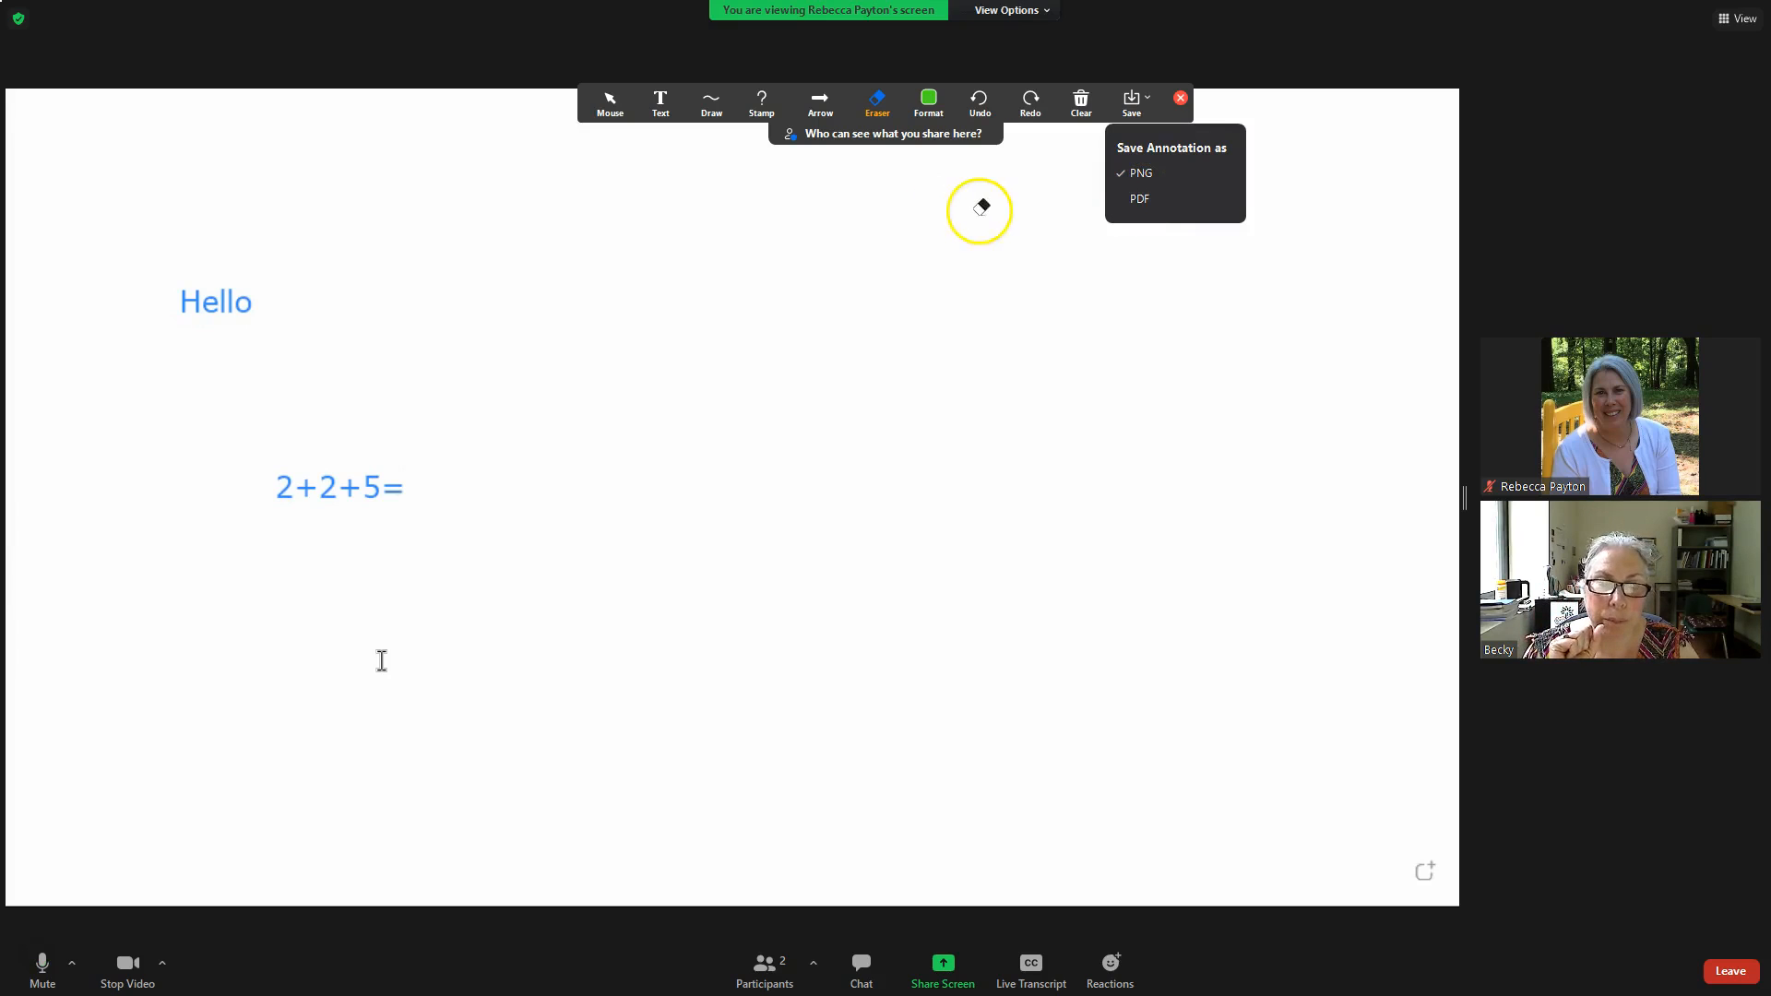
left_click(929, 99)
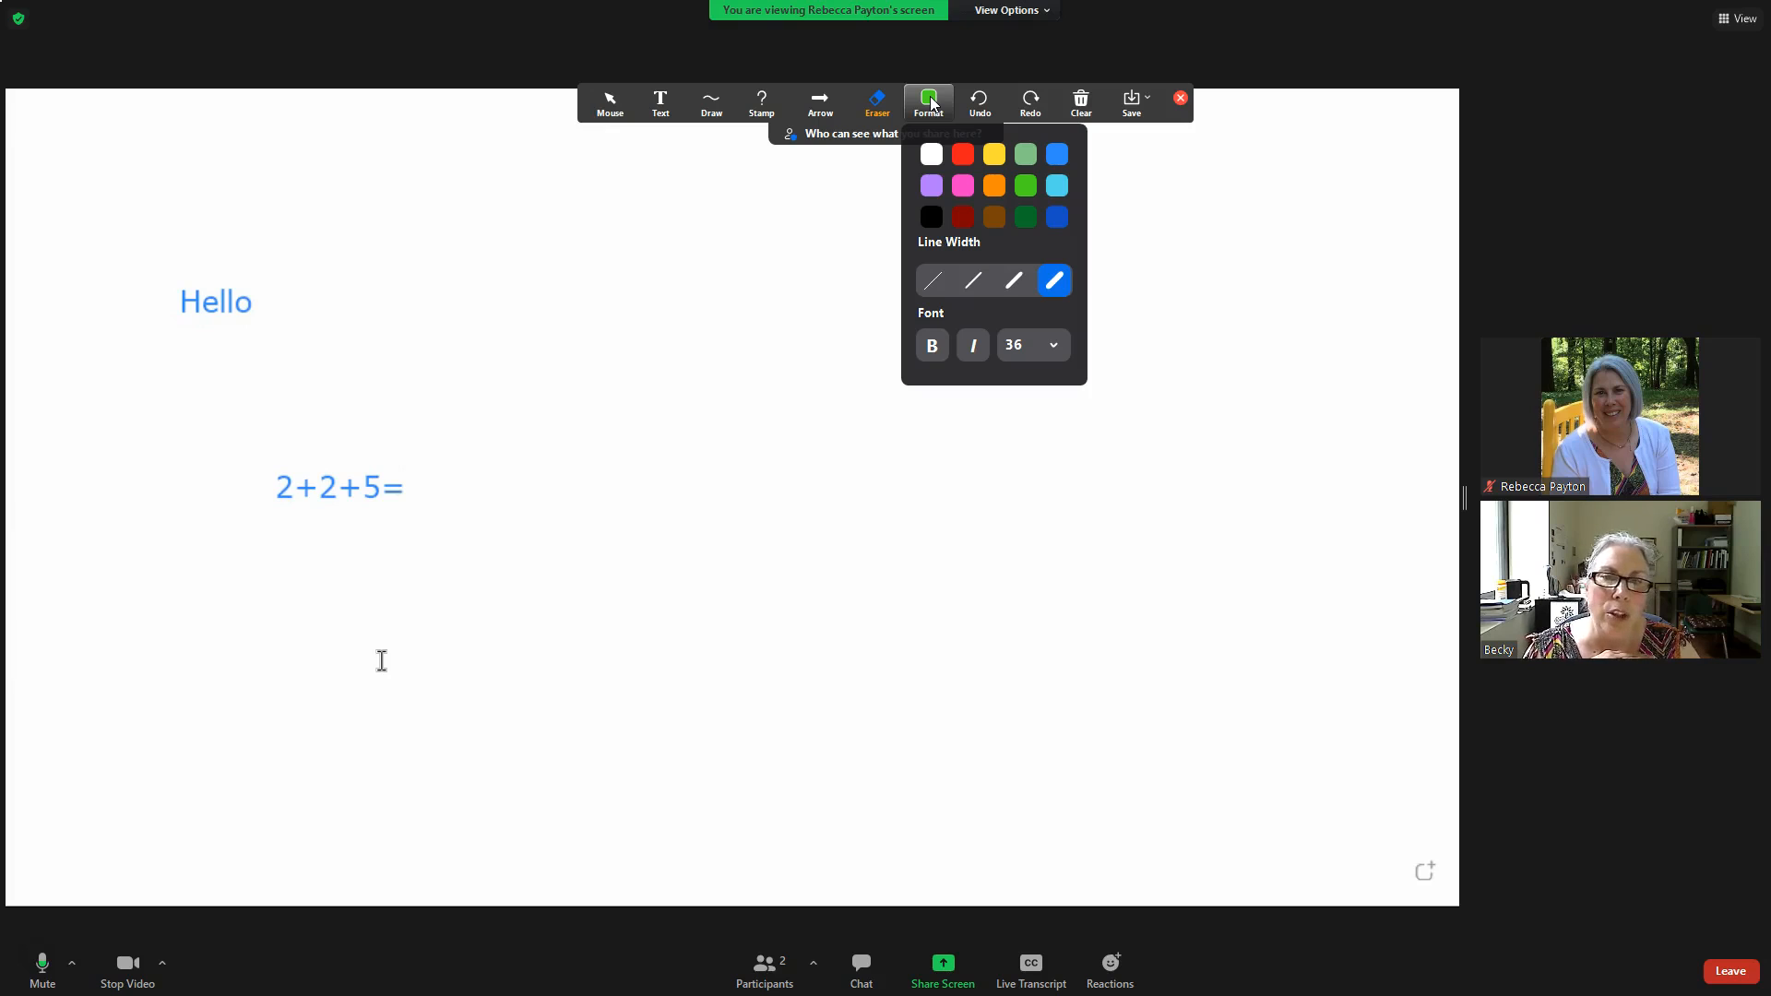
left_click(871, 109)
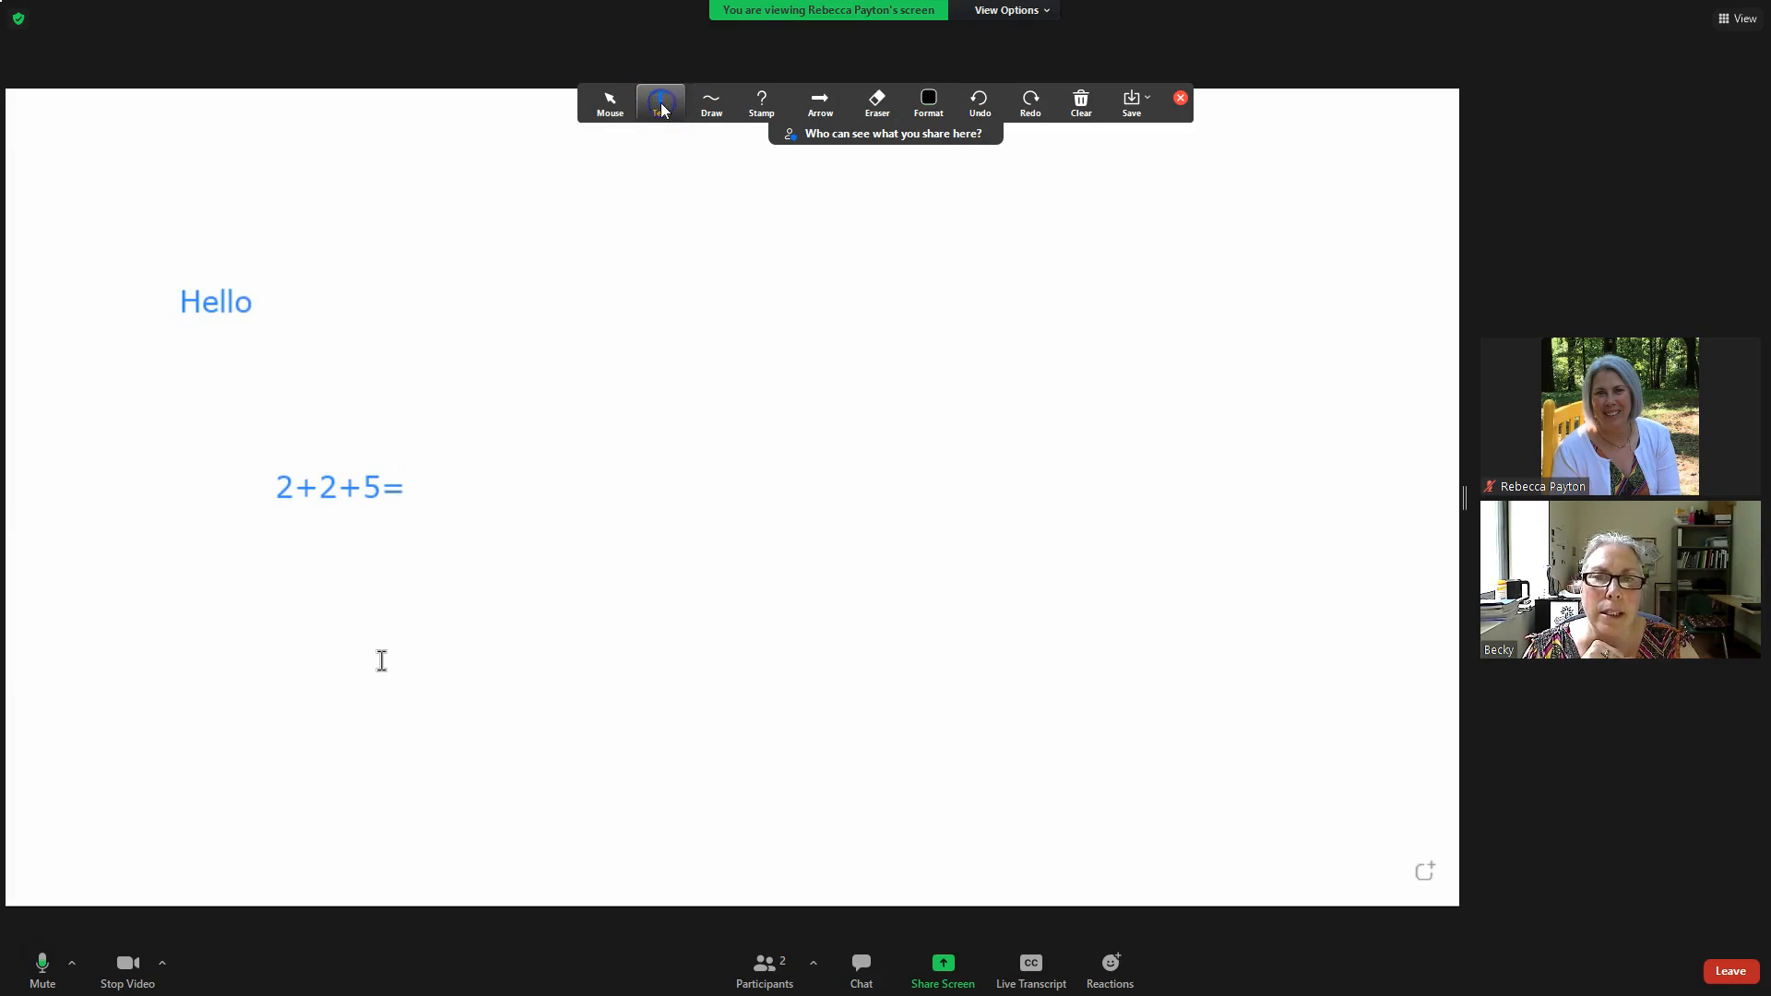
Set the text annotation format to pink with the thickest line width.
left_click(912, 110)
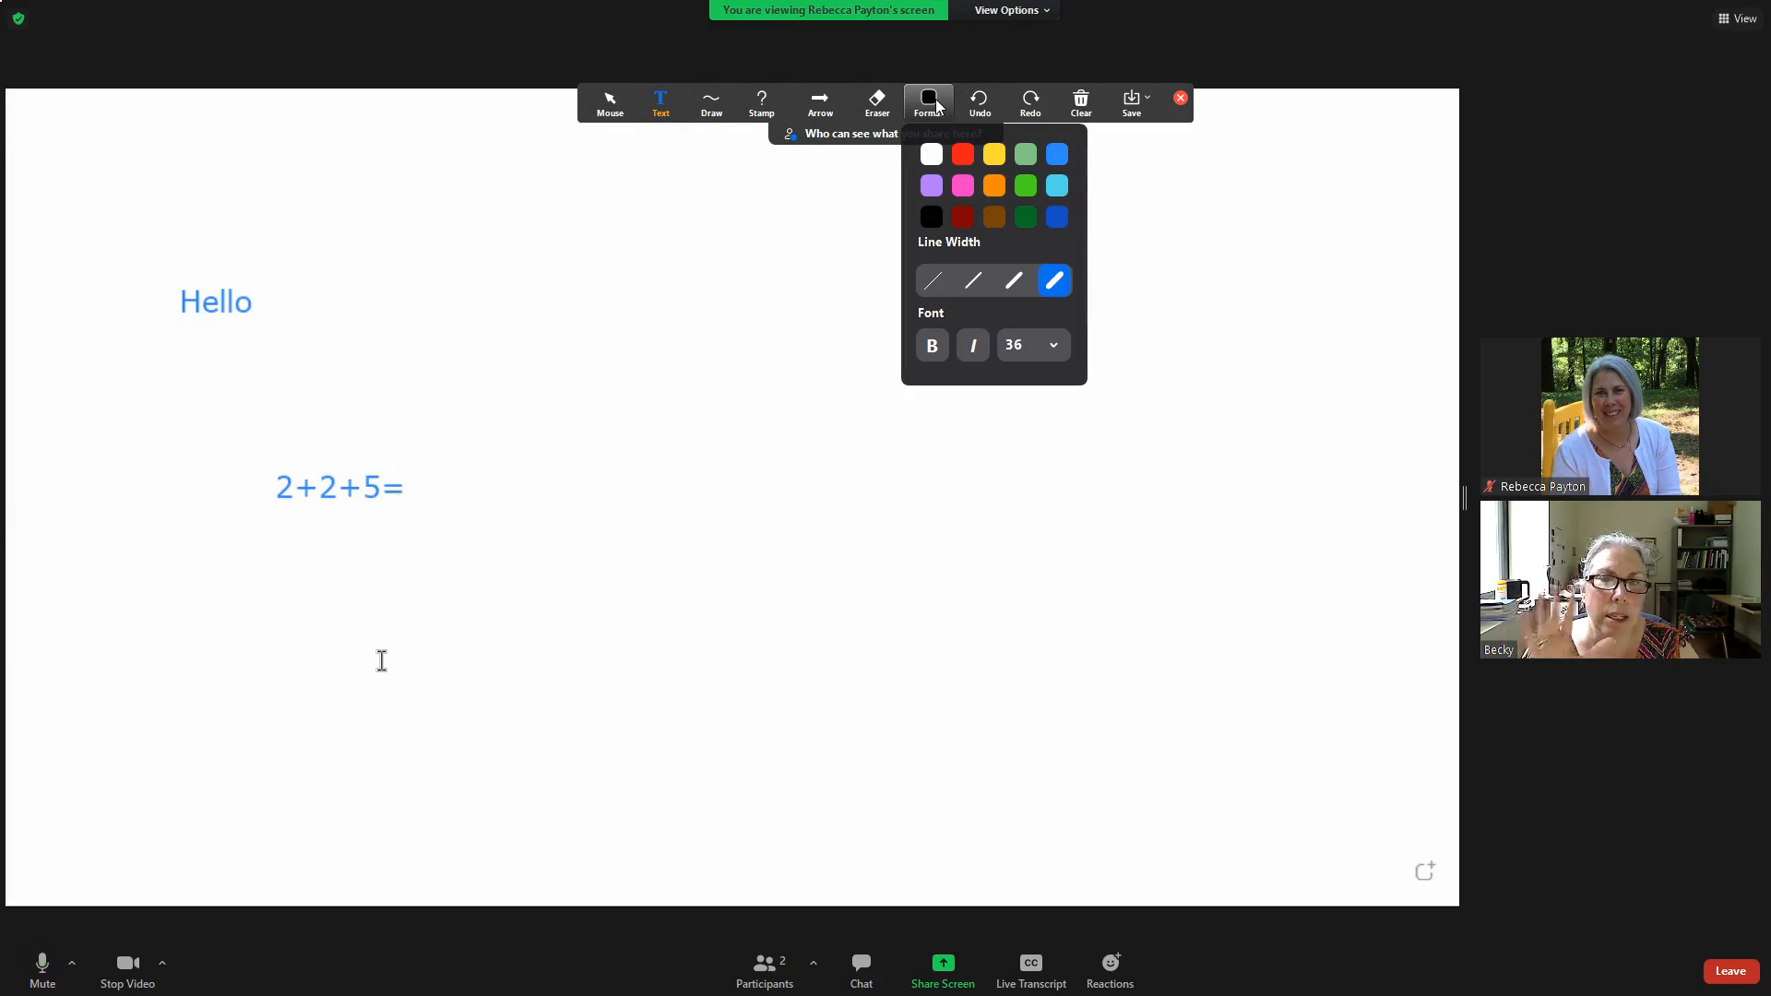
left_click(931, 103)
left_click(964, 185)
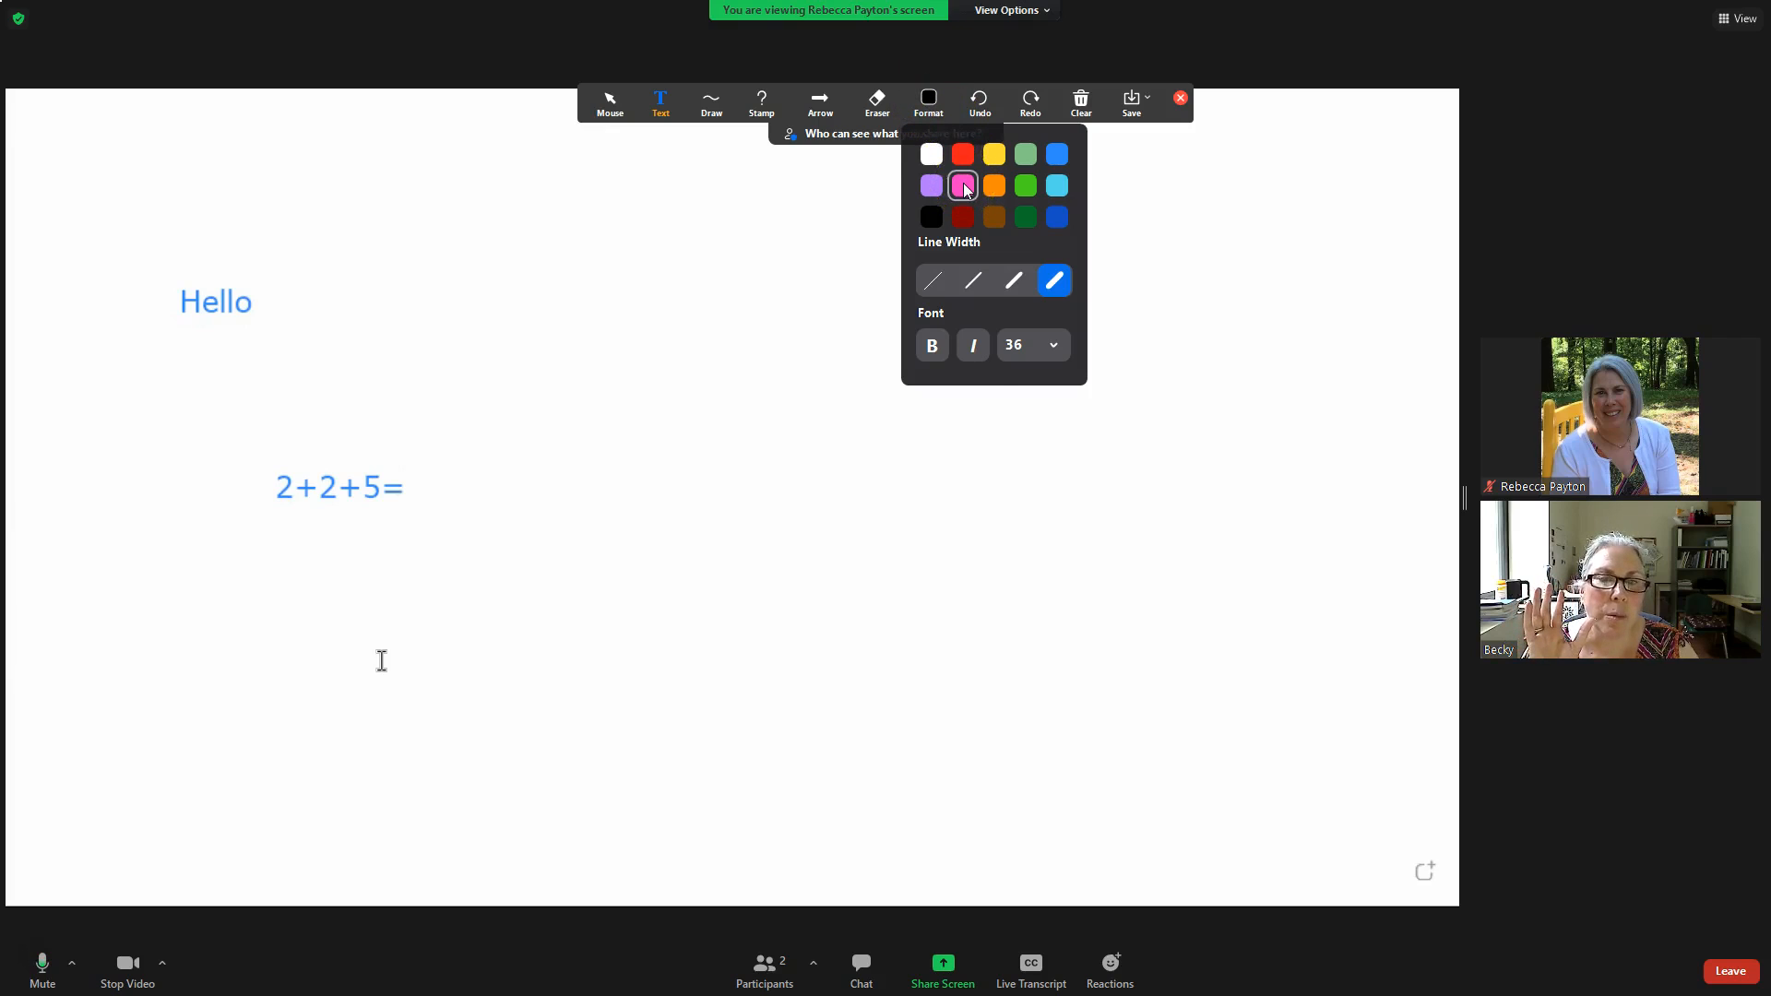
left_click(928, 99)
left_click(1058, 280)
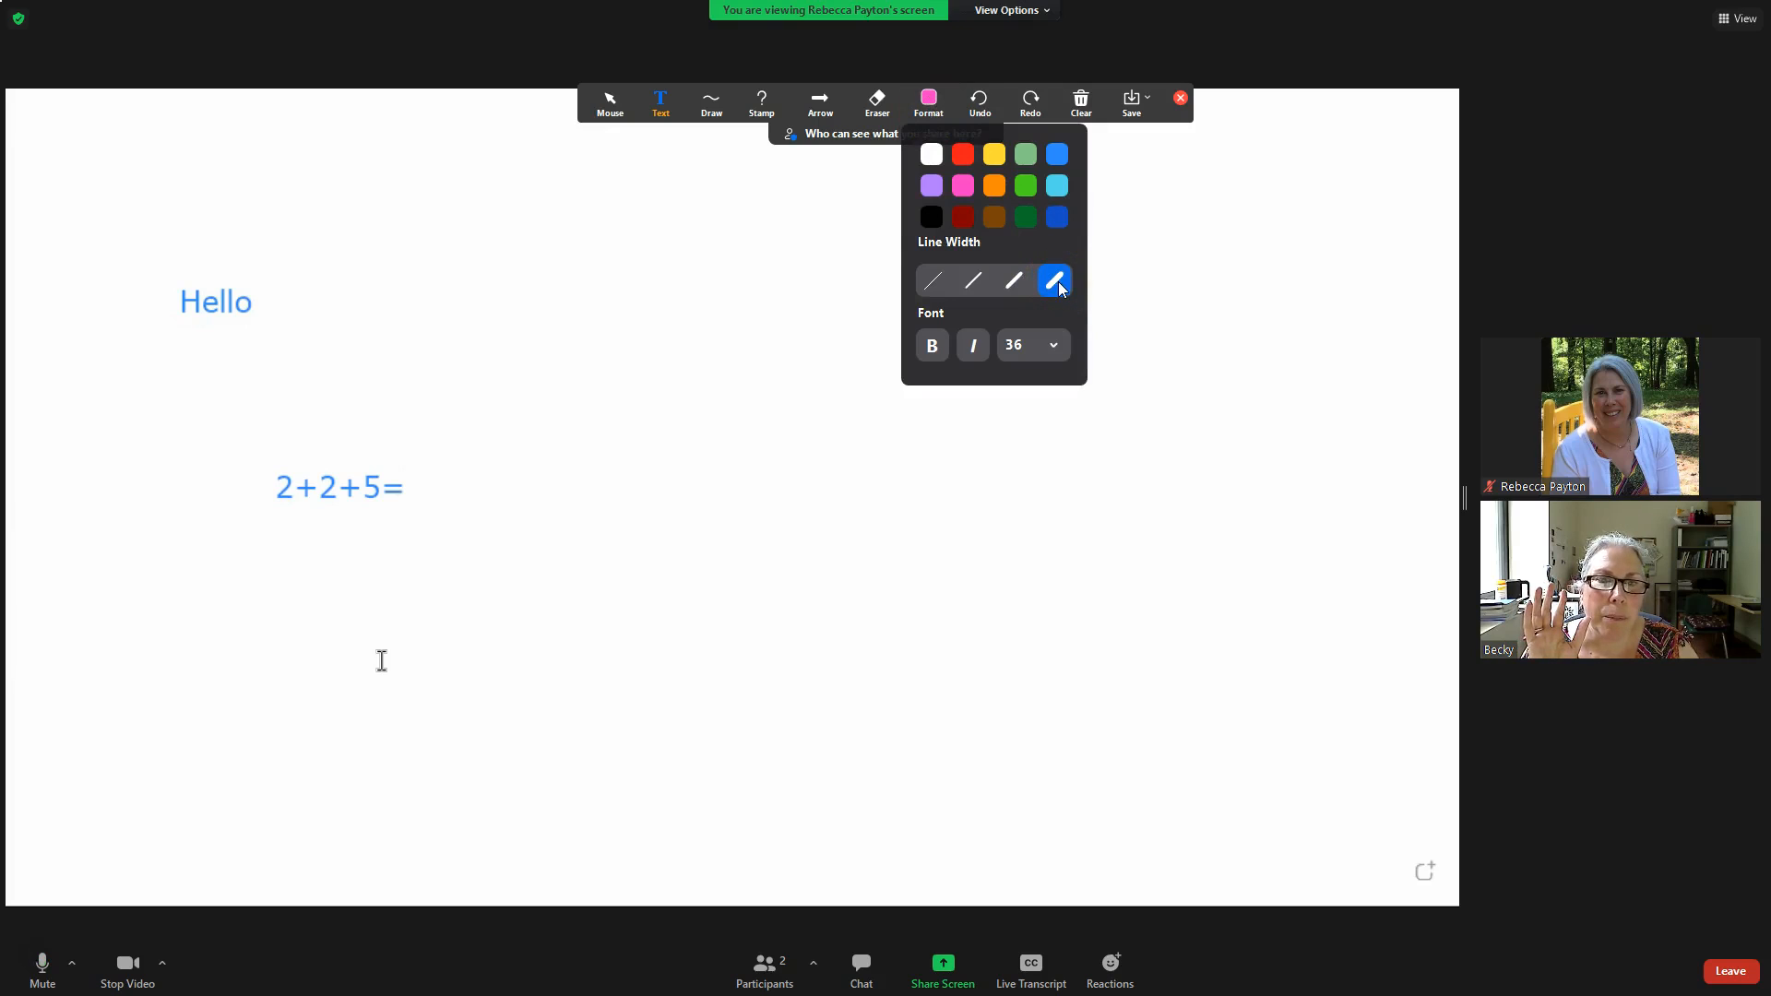
left_click(900, 358)
Set the annotation font size to 14.
left_click(932, 106)
left_click(1053, 346)
left_click(1090, 369)
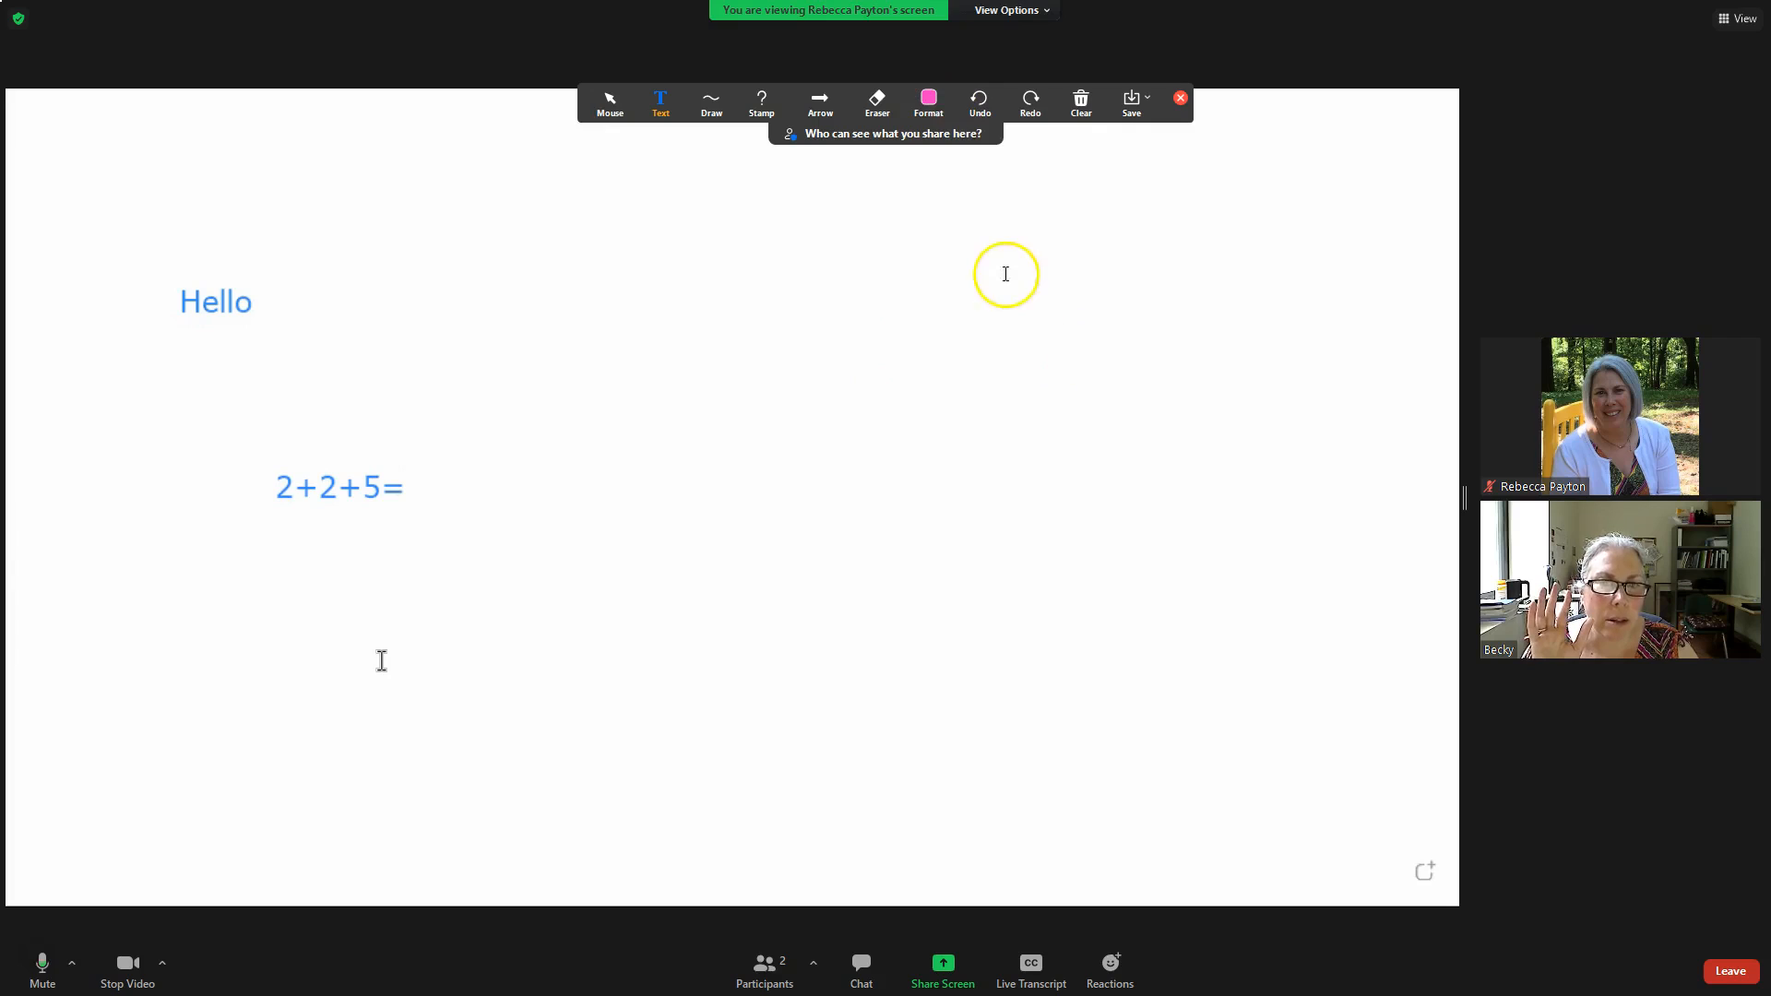
left_click(929, 102)
left_click(1054, 347)
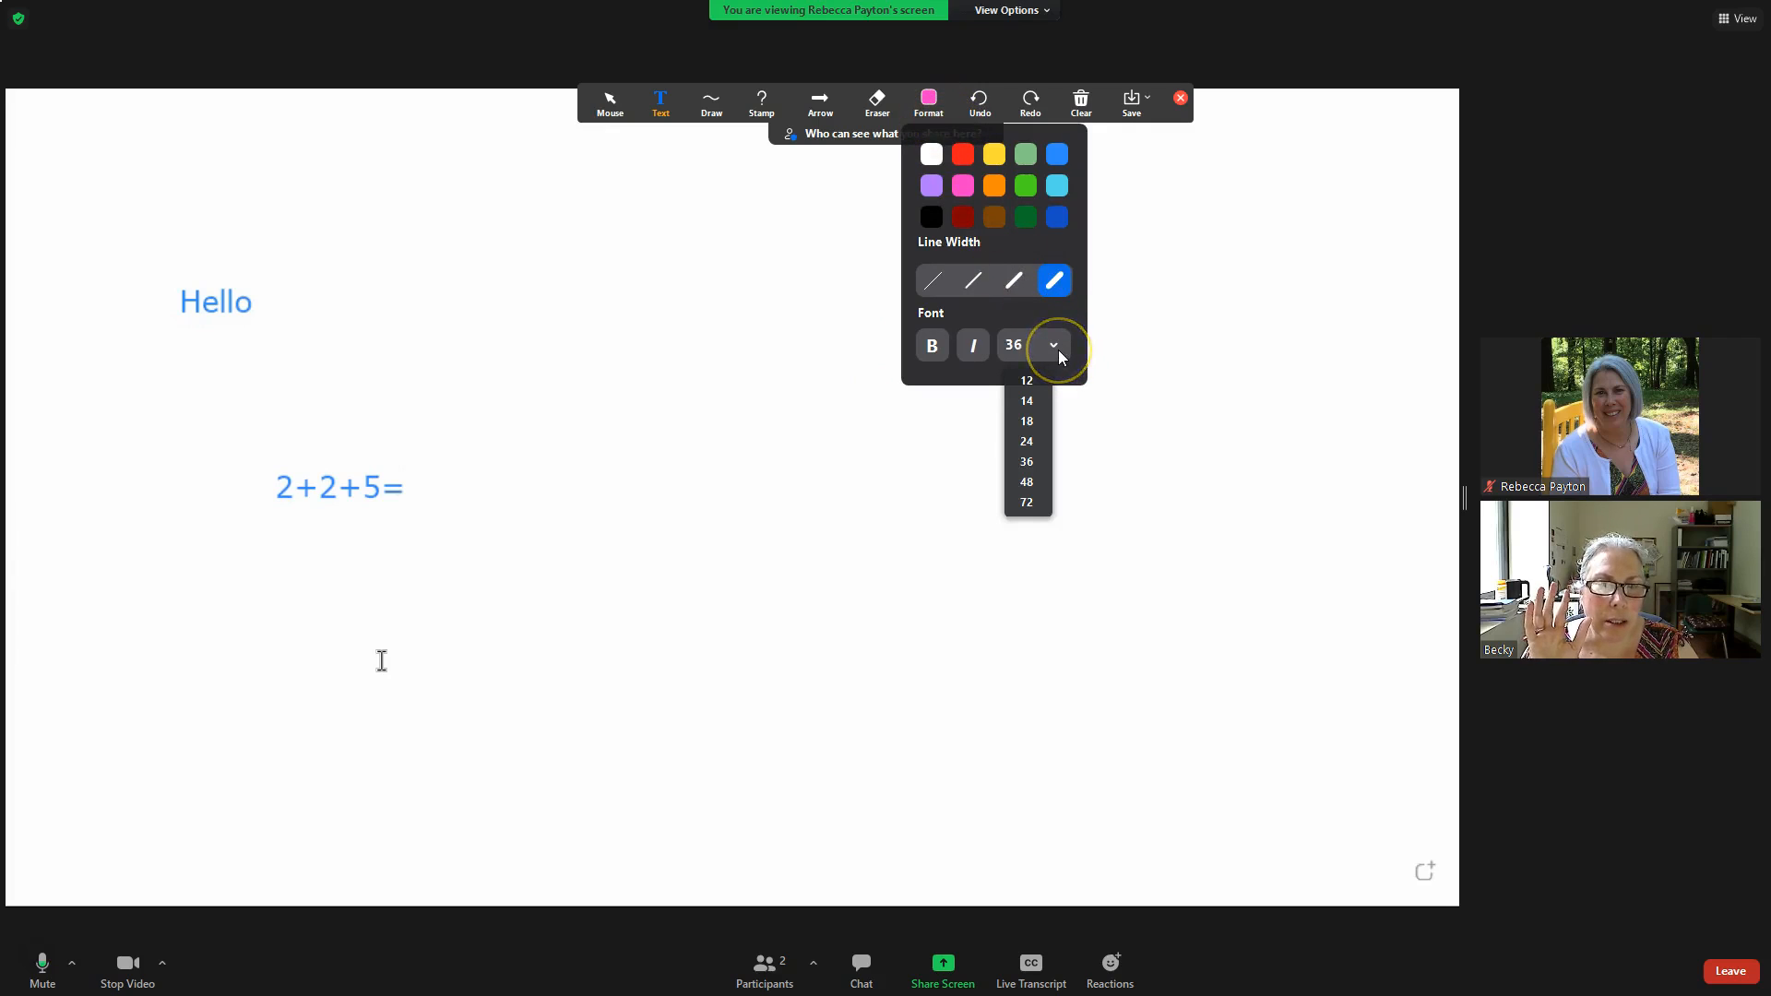
left_click(1043, 405)
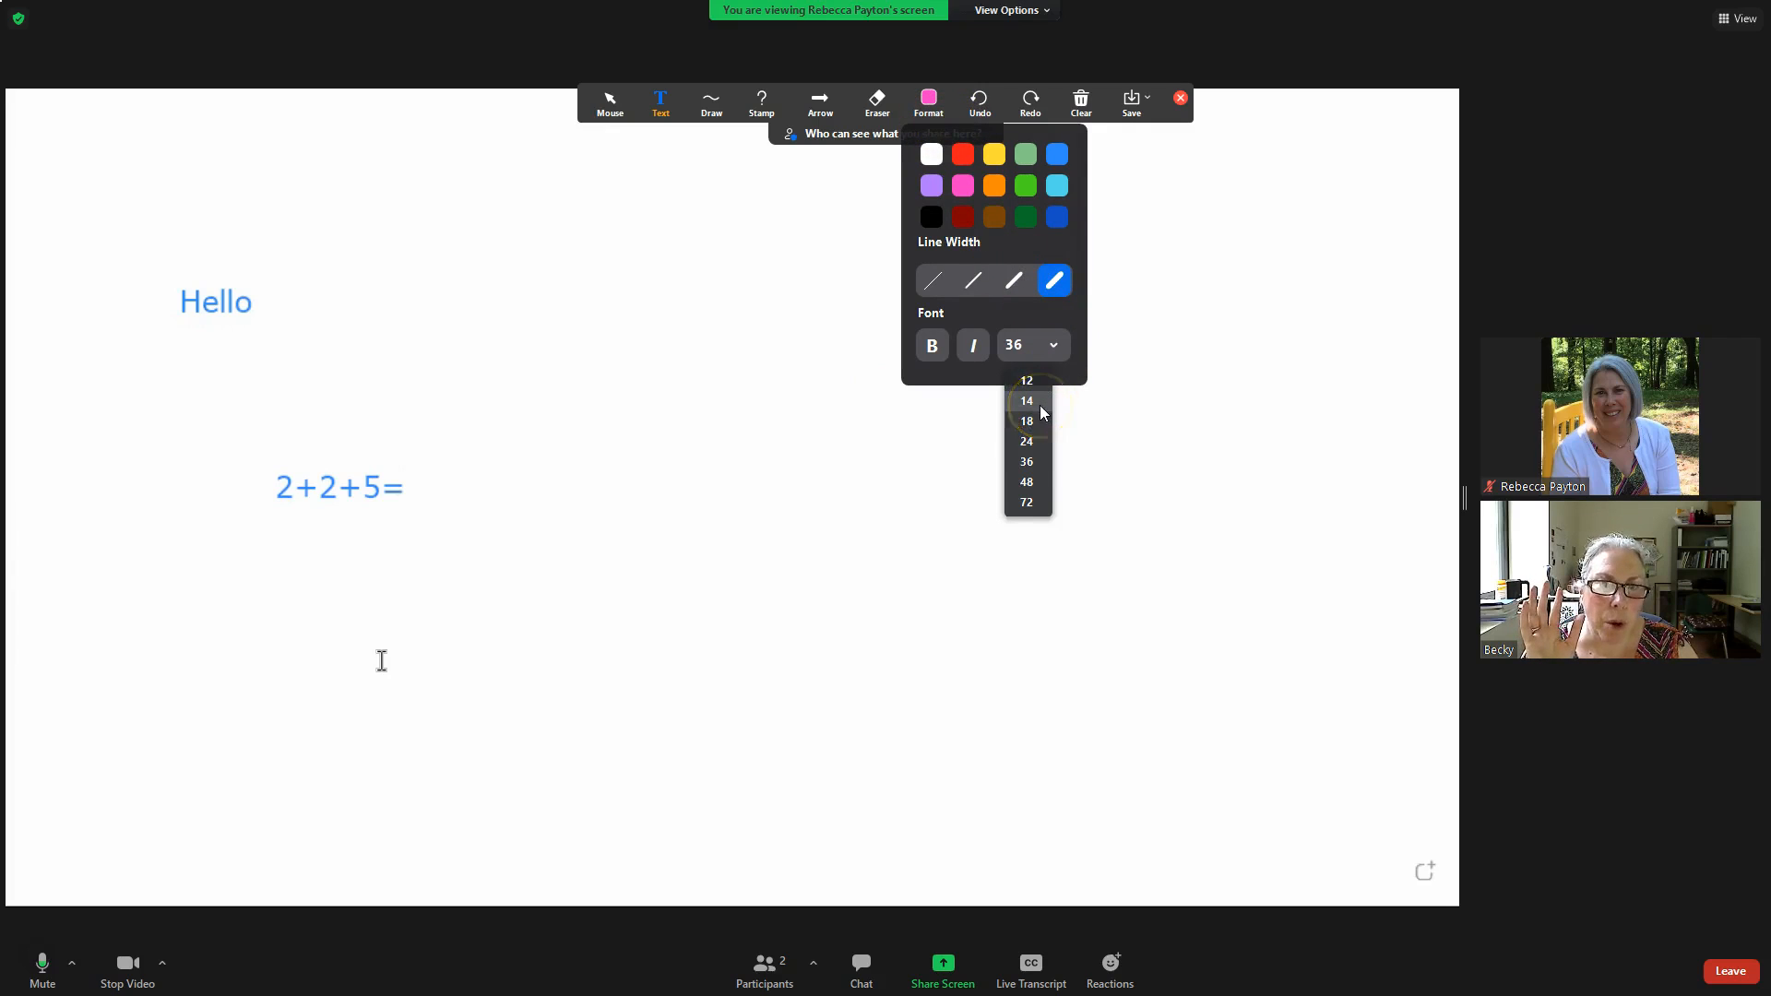
left_click(1040, 404)
Add the pink text "Changed format and font size." to the whiteboard, to the right of the blue Hello.
left_click(614, 338)
left_click(683, 348)
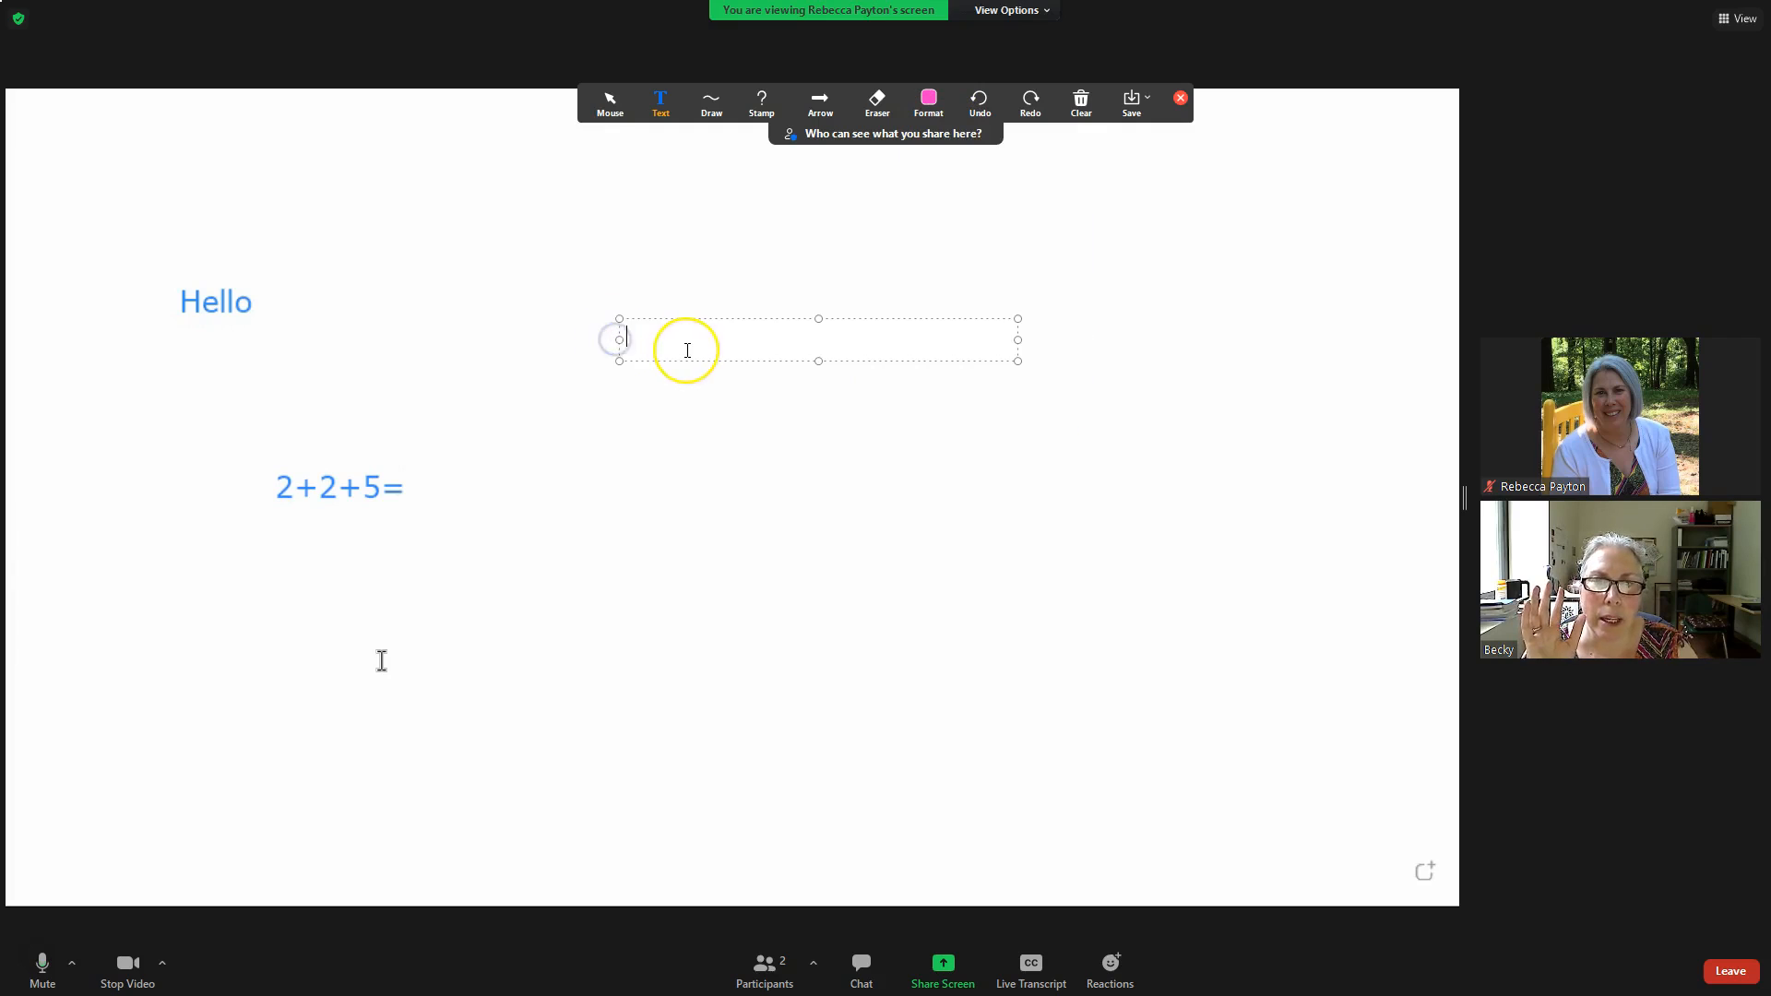
type("Chang")
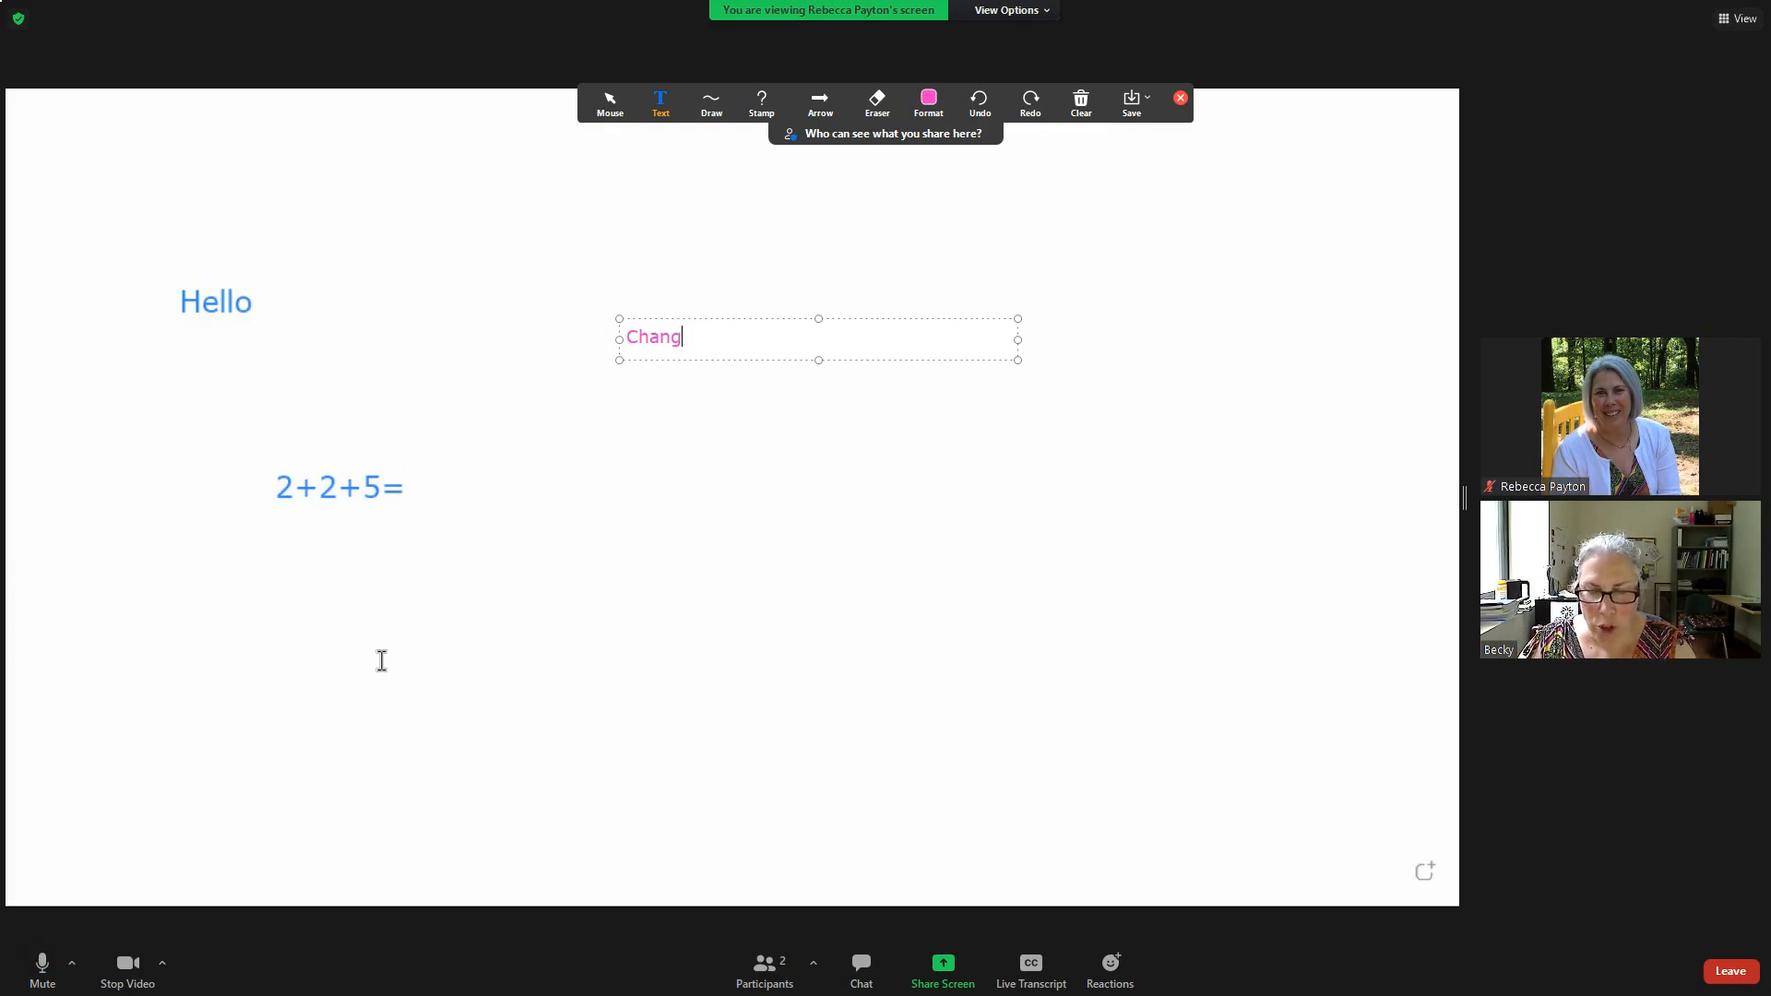
type("ed form")
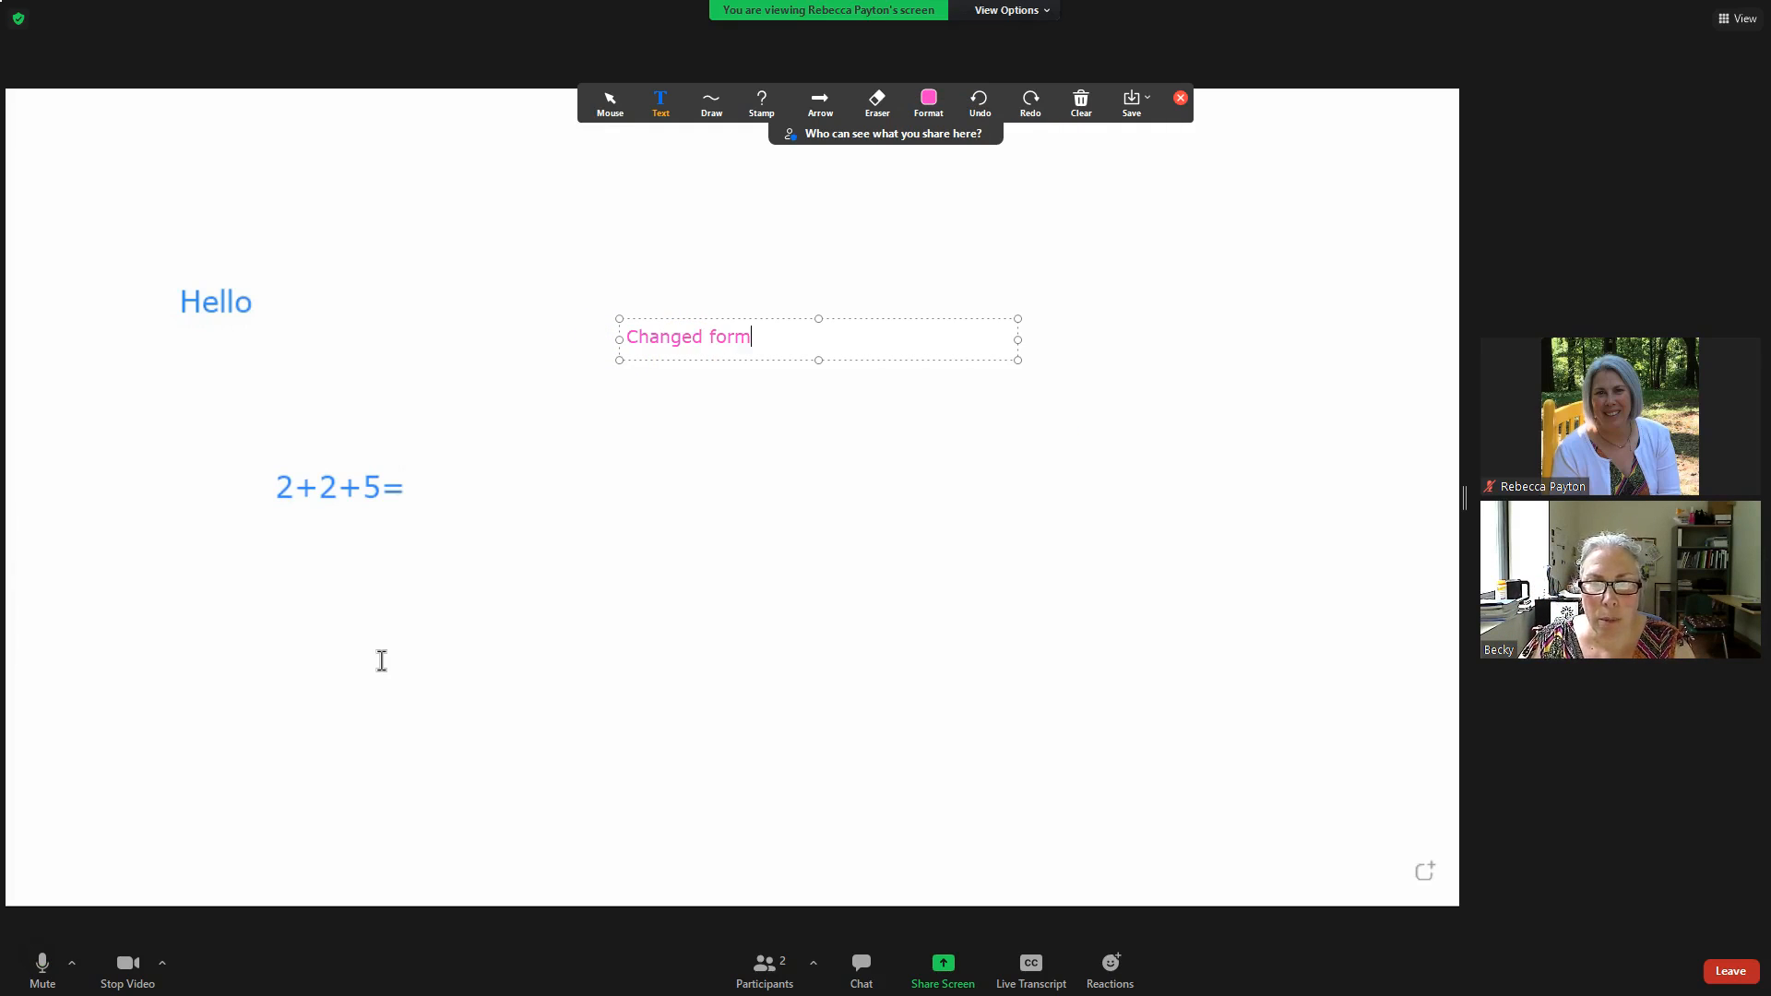
type("at and ")
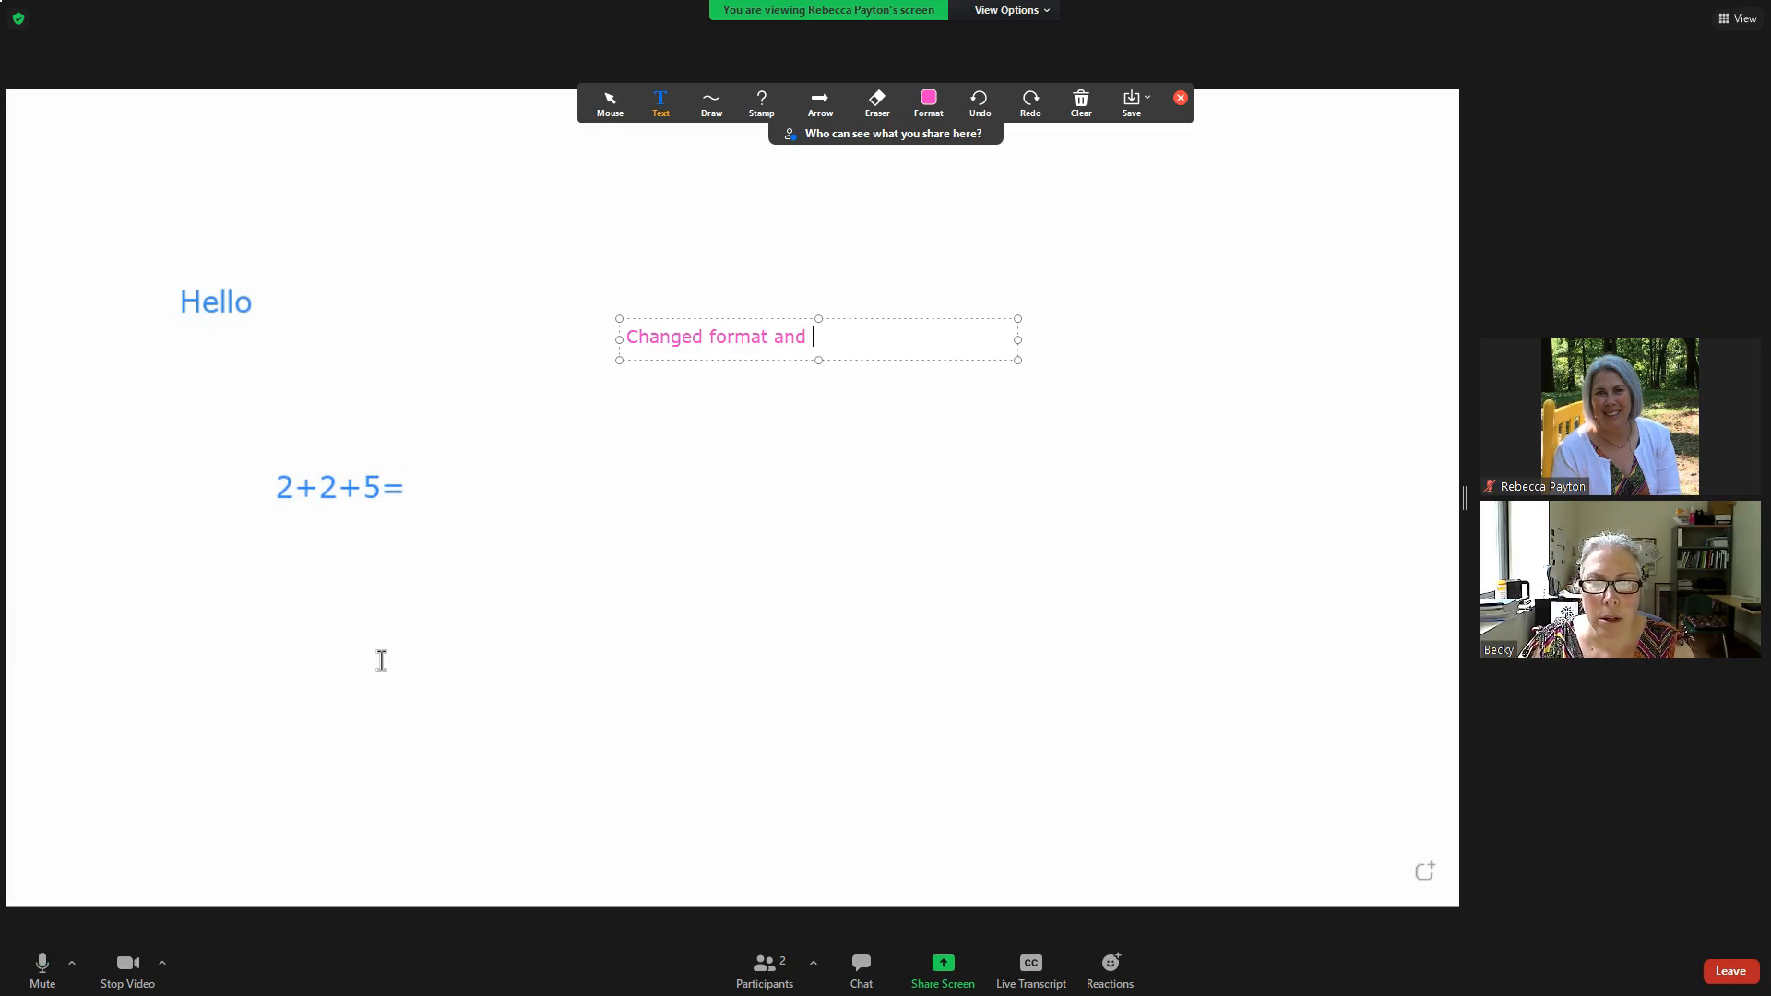
type("font size.")
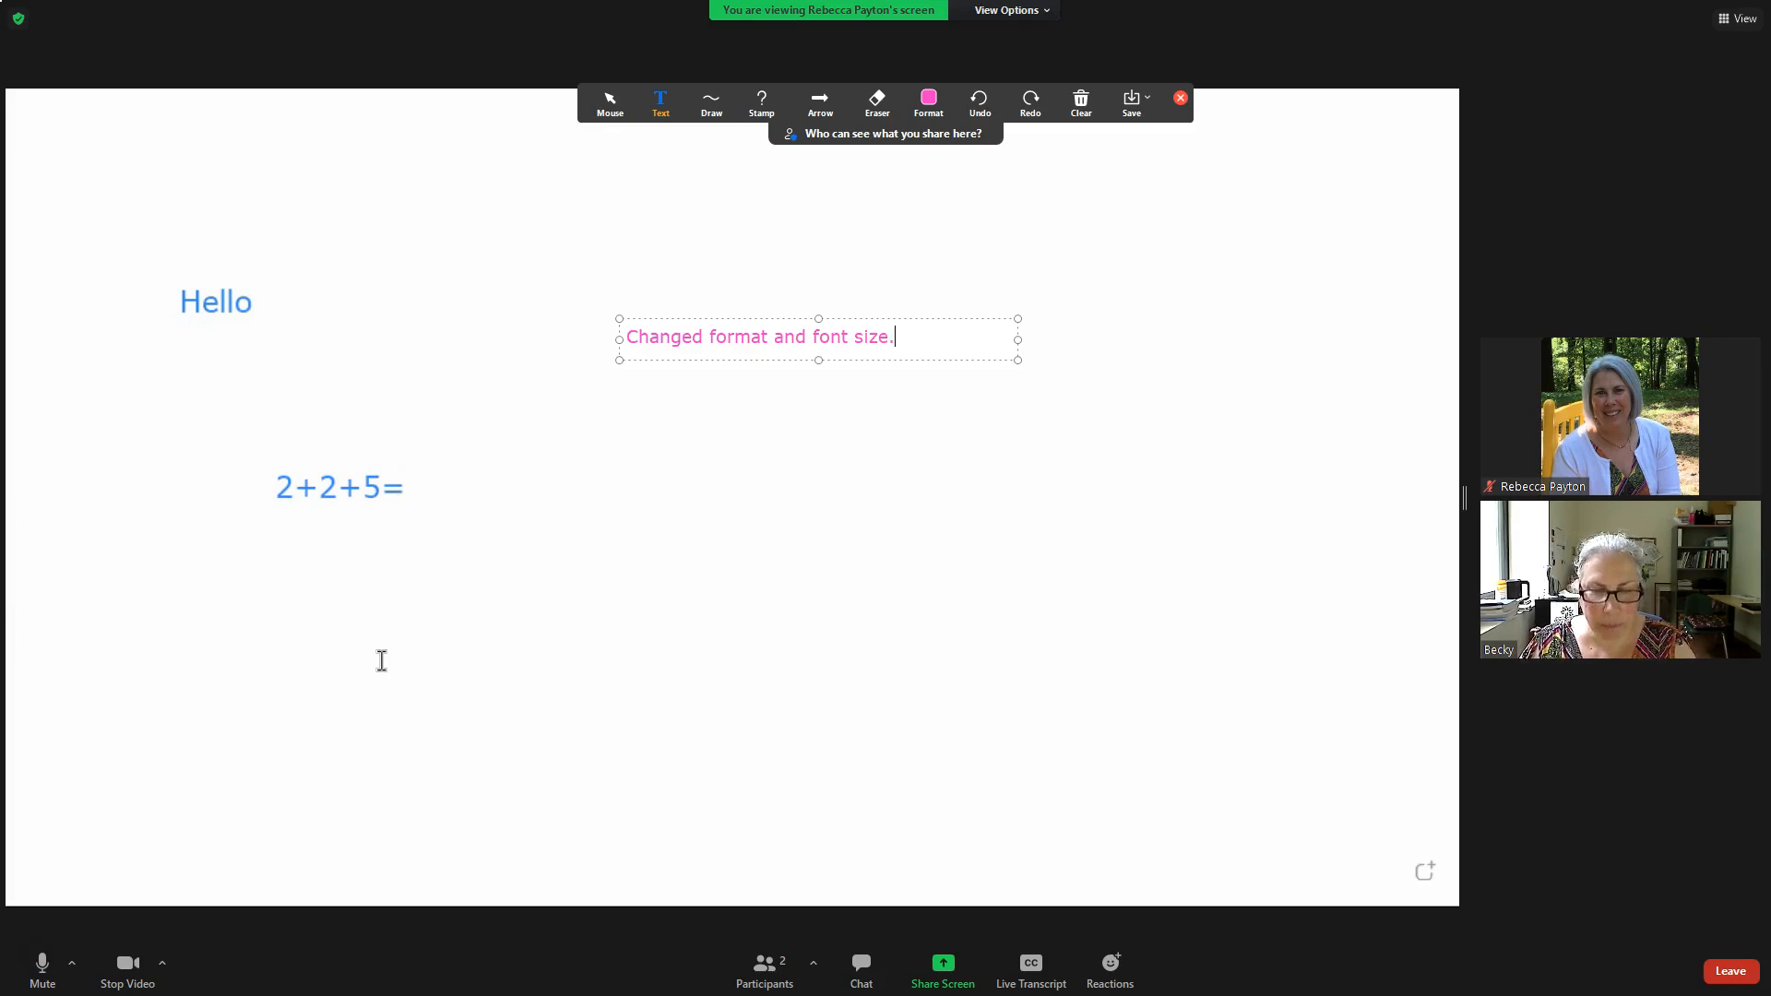
left_click(778, 411)
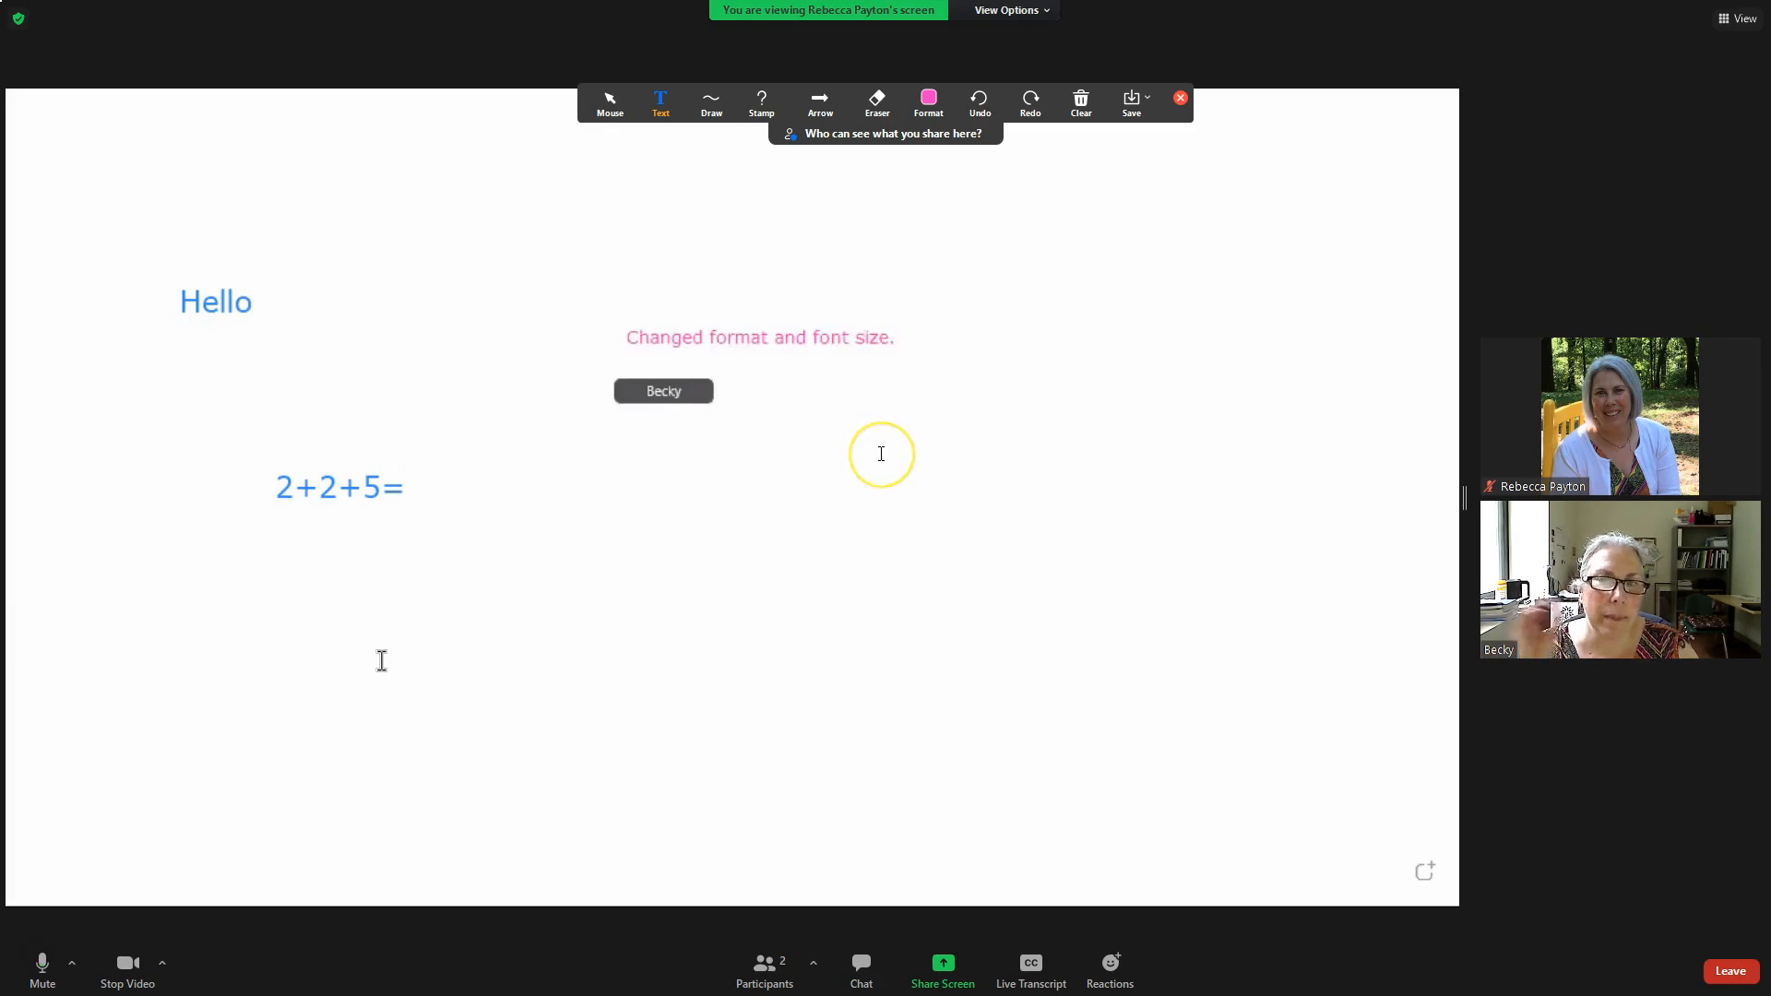
Draw a green freehand question-mark curve to the right of the pink text.
left_click(761, 99)
left_click(713, 102)
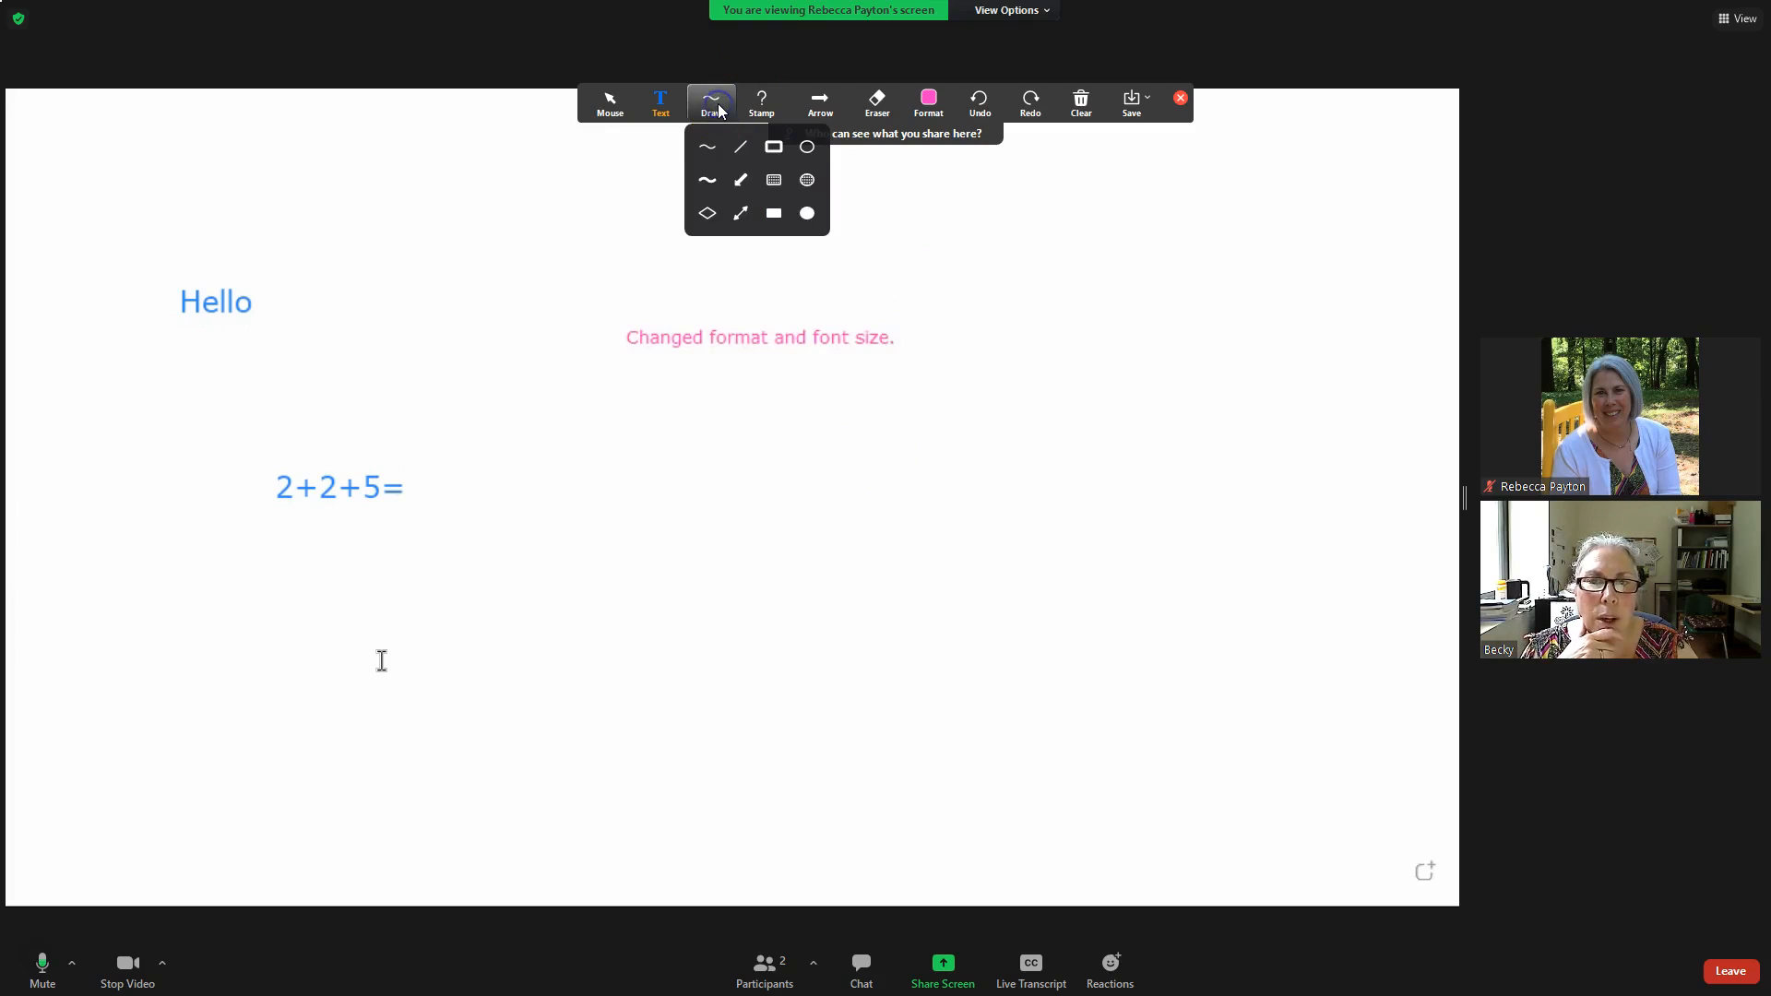
left_click(937, 268)
left_click(712, 103)
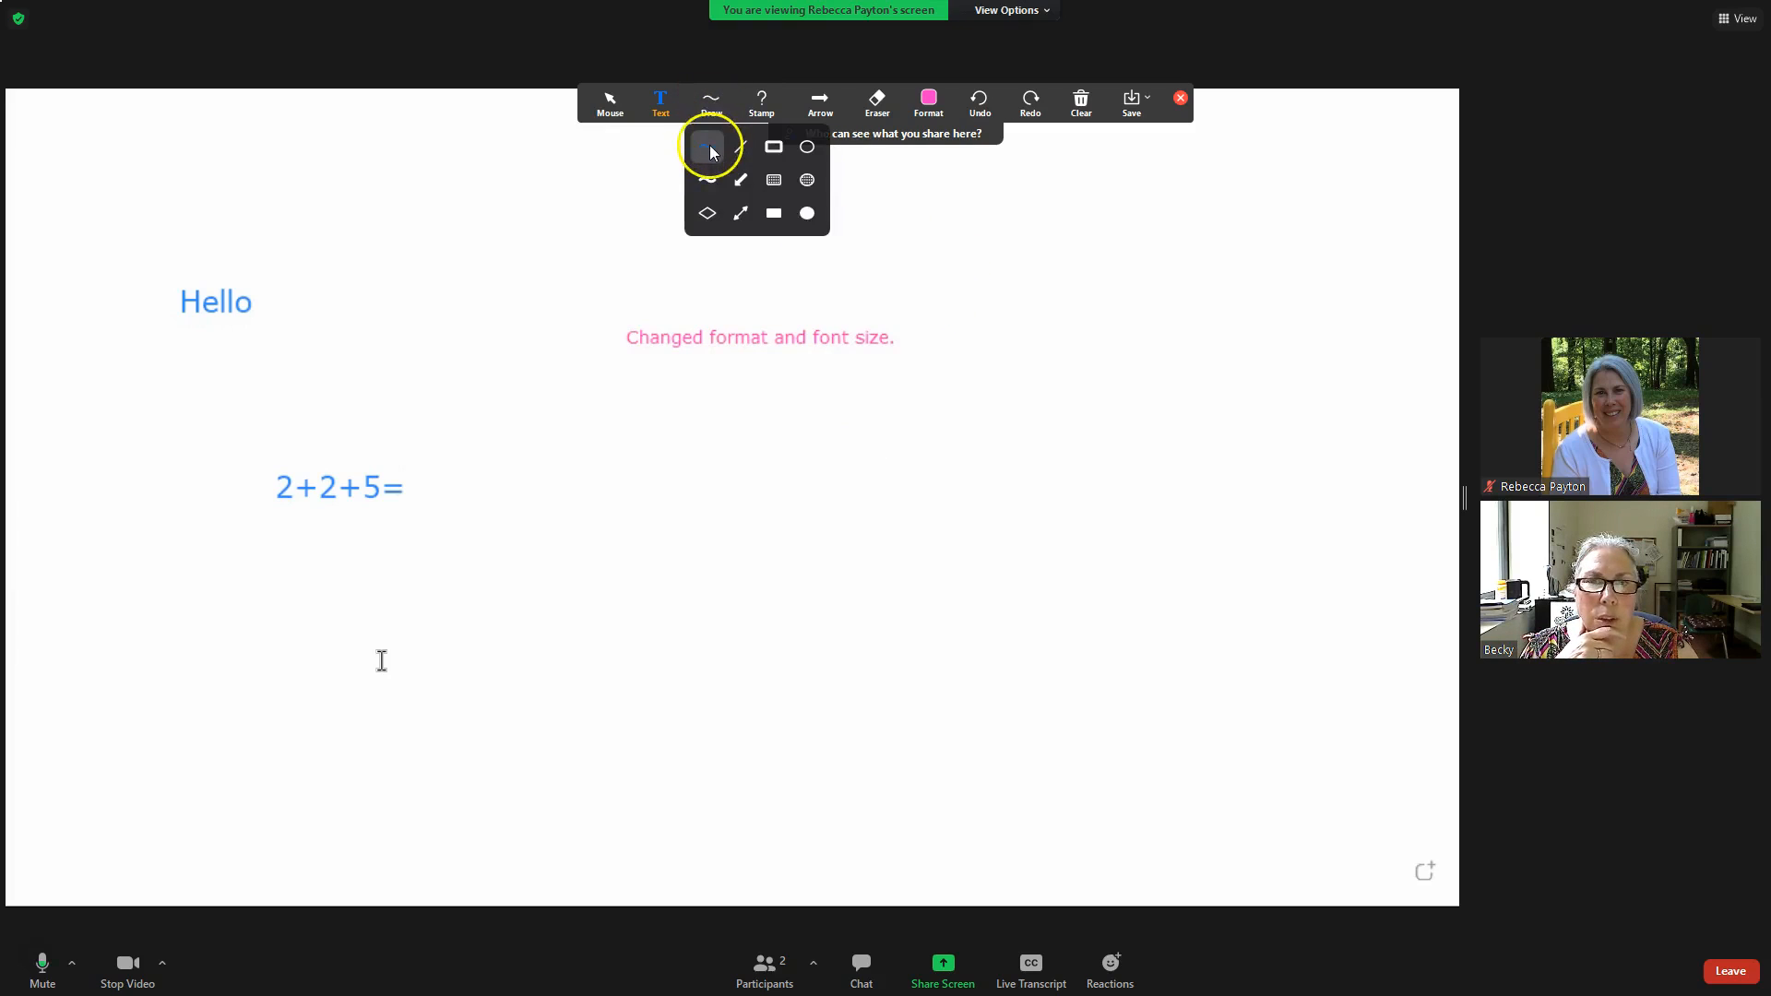
left_click(710, 146)
mouse_move(1001, 294)
left_mouse_down()
mouse_move(1088, 332)
mouse_move(1055, 403)
left_mouse_up()
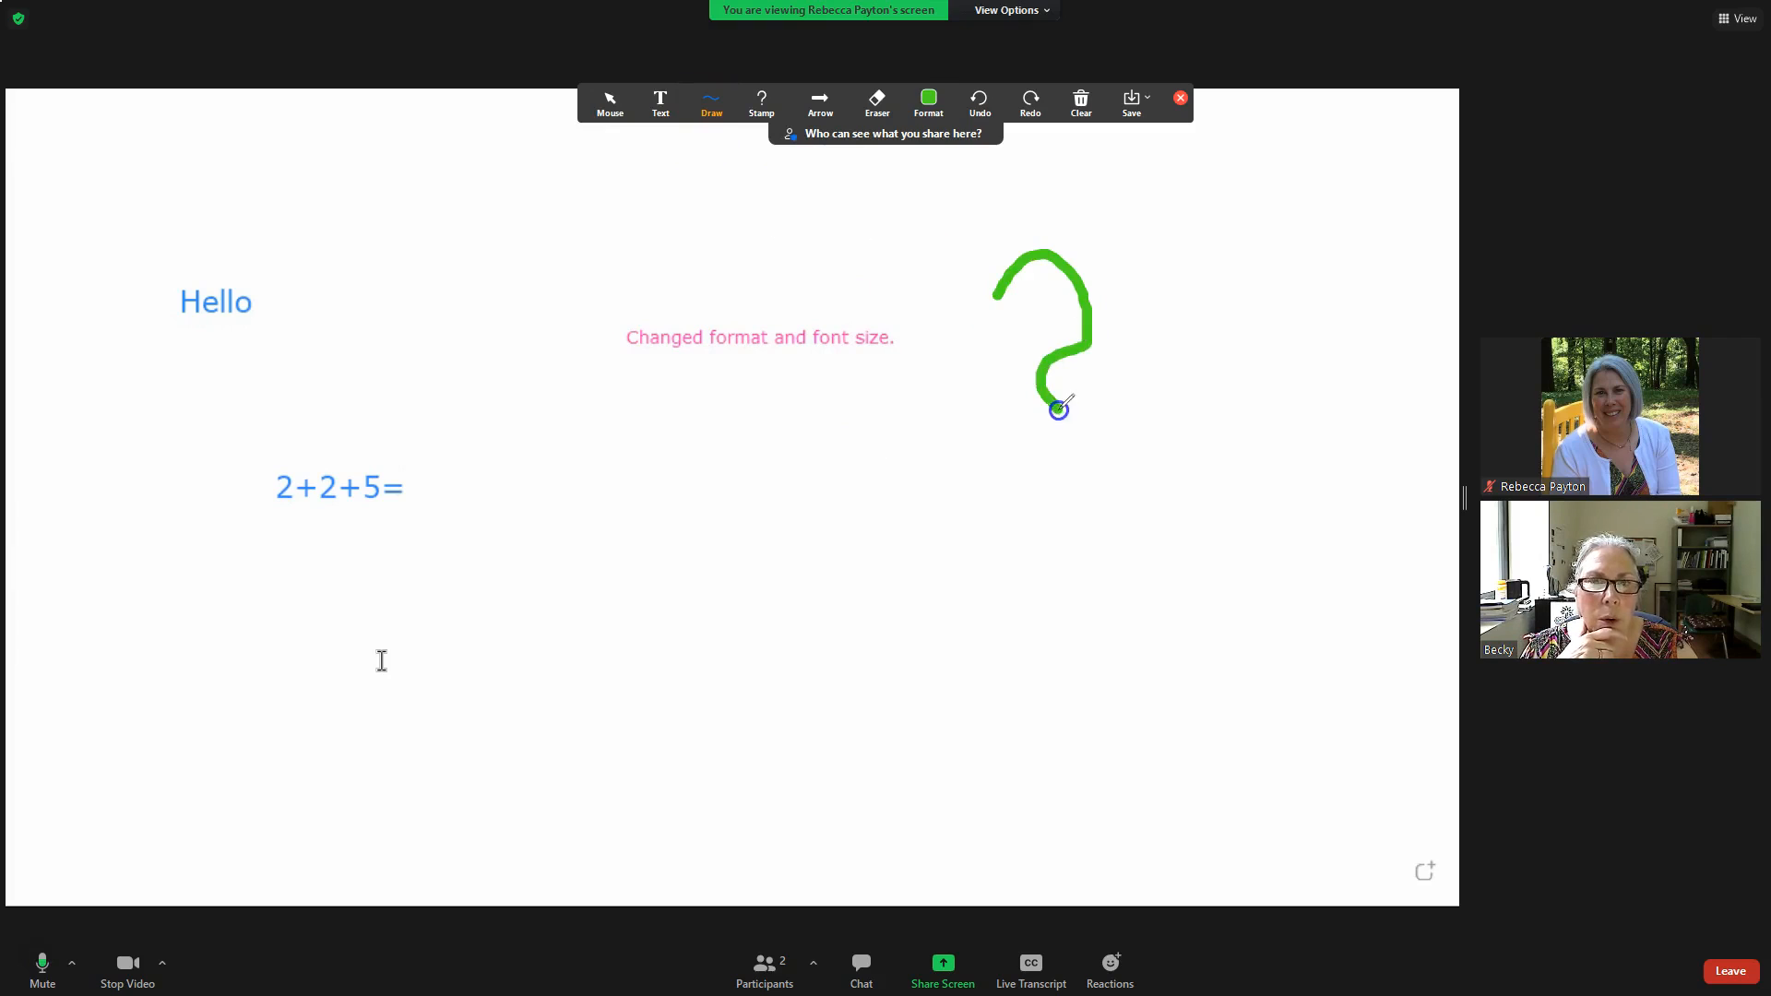
Change the drawing colour to pink and draw a thick looping freehand curve below the green one.
left_click(937, 108)
left_click(938, 107)
left_click(933, 109)
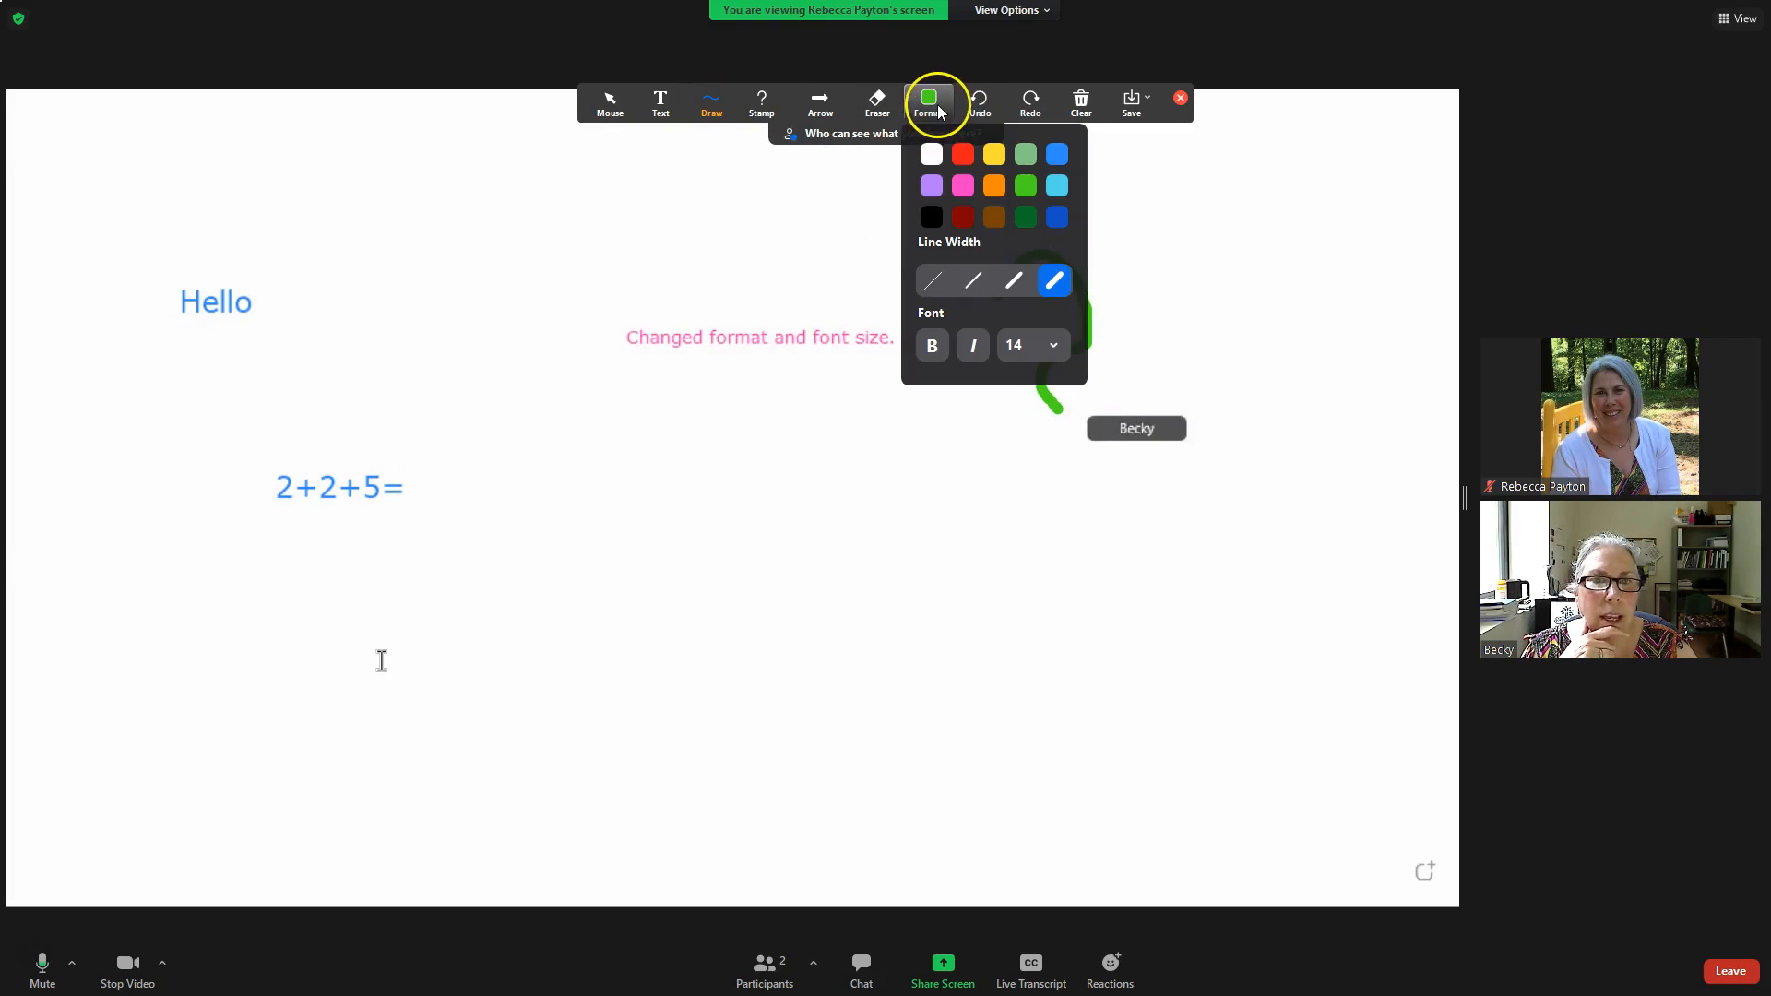
left_click(961, 186)
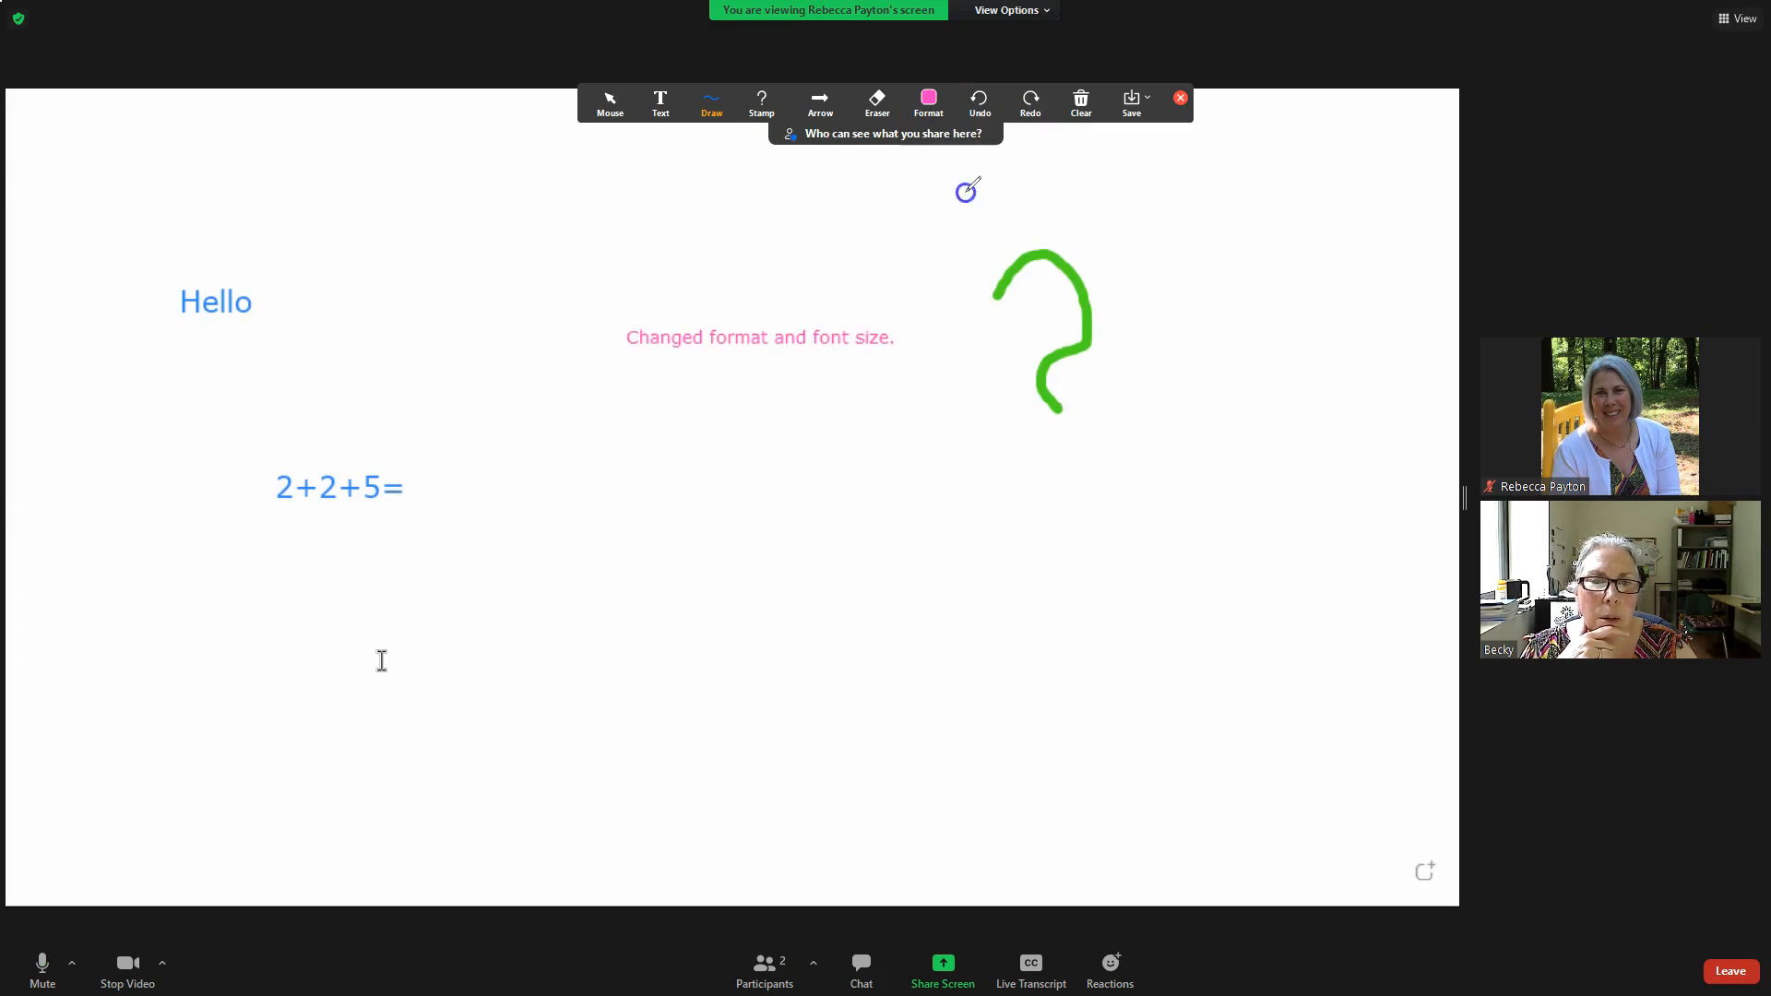
mouse_move(936, 577)
left_mouse_down()
mouse_move(990, 455)
mouse_move(909, 530)
mouse_move(905, 632)
mouse_move(941, 676)
left_mouse_up()
Set the line width to the thinnest option and draw a freehand curve between the equation and the thick pink loop.
left_click(935, 109)
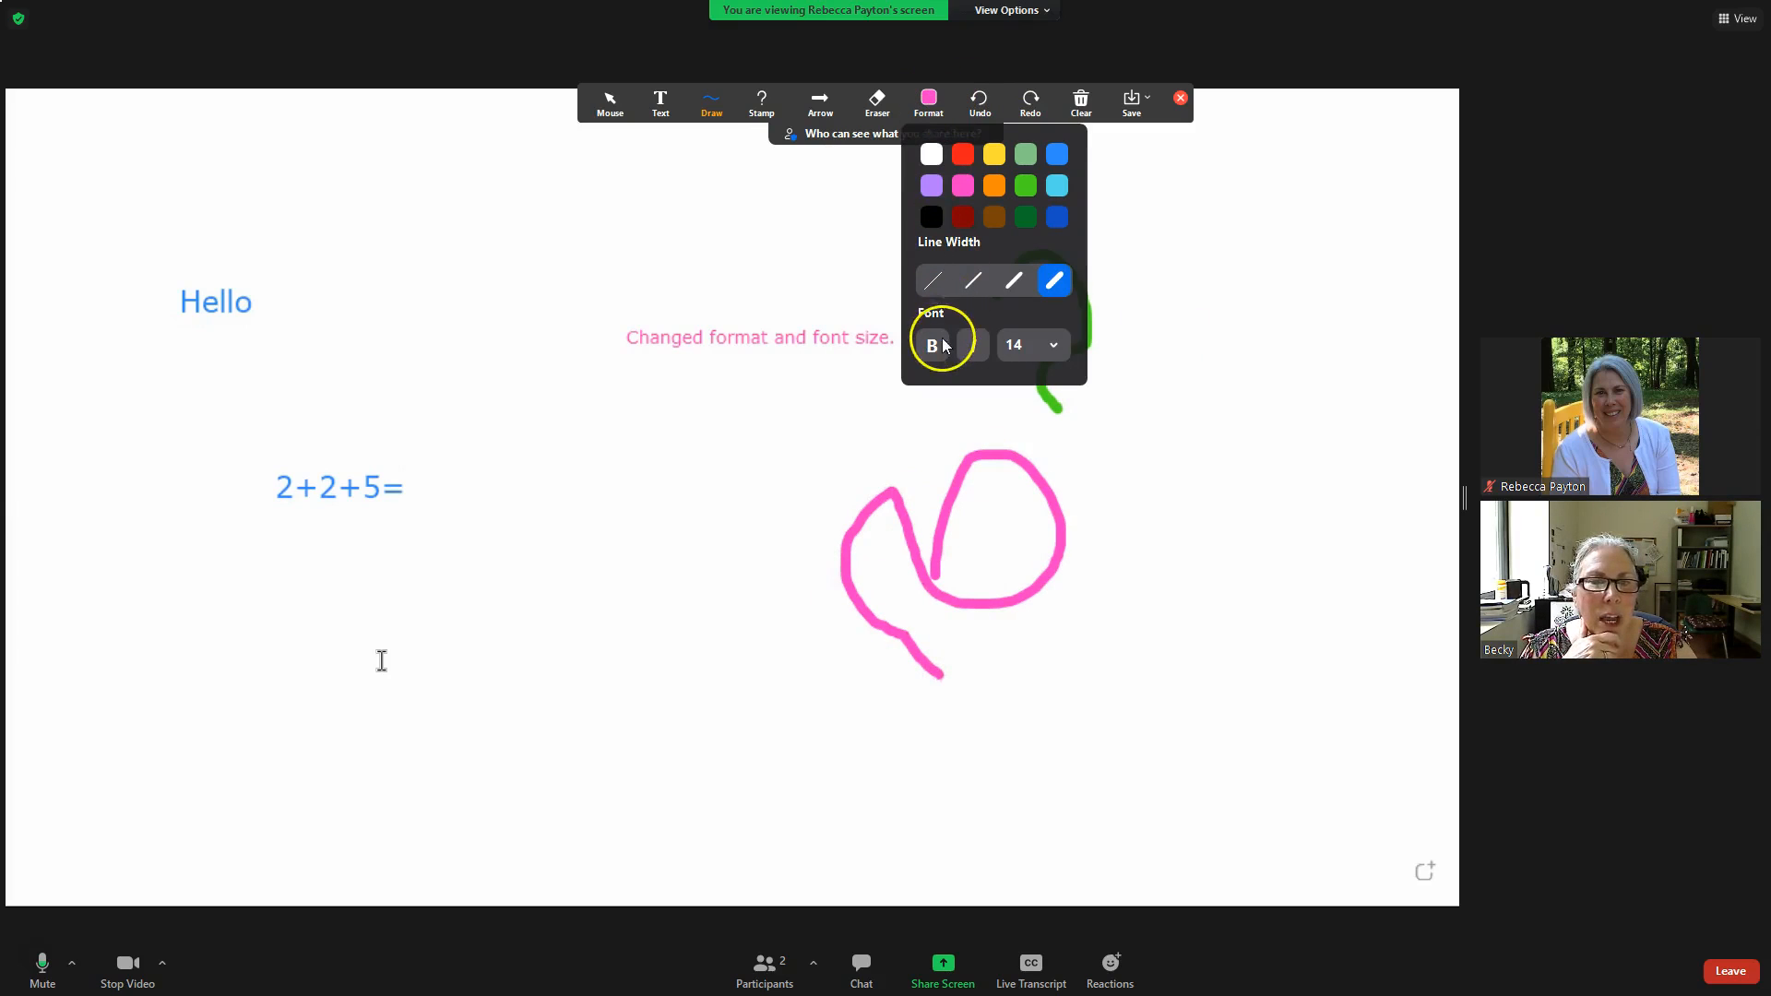
left_click(1046, 355)
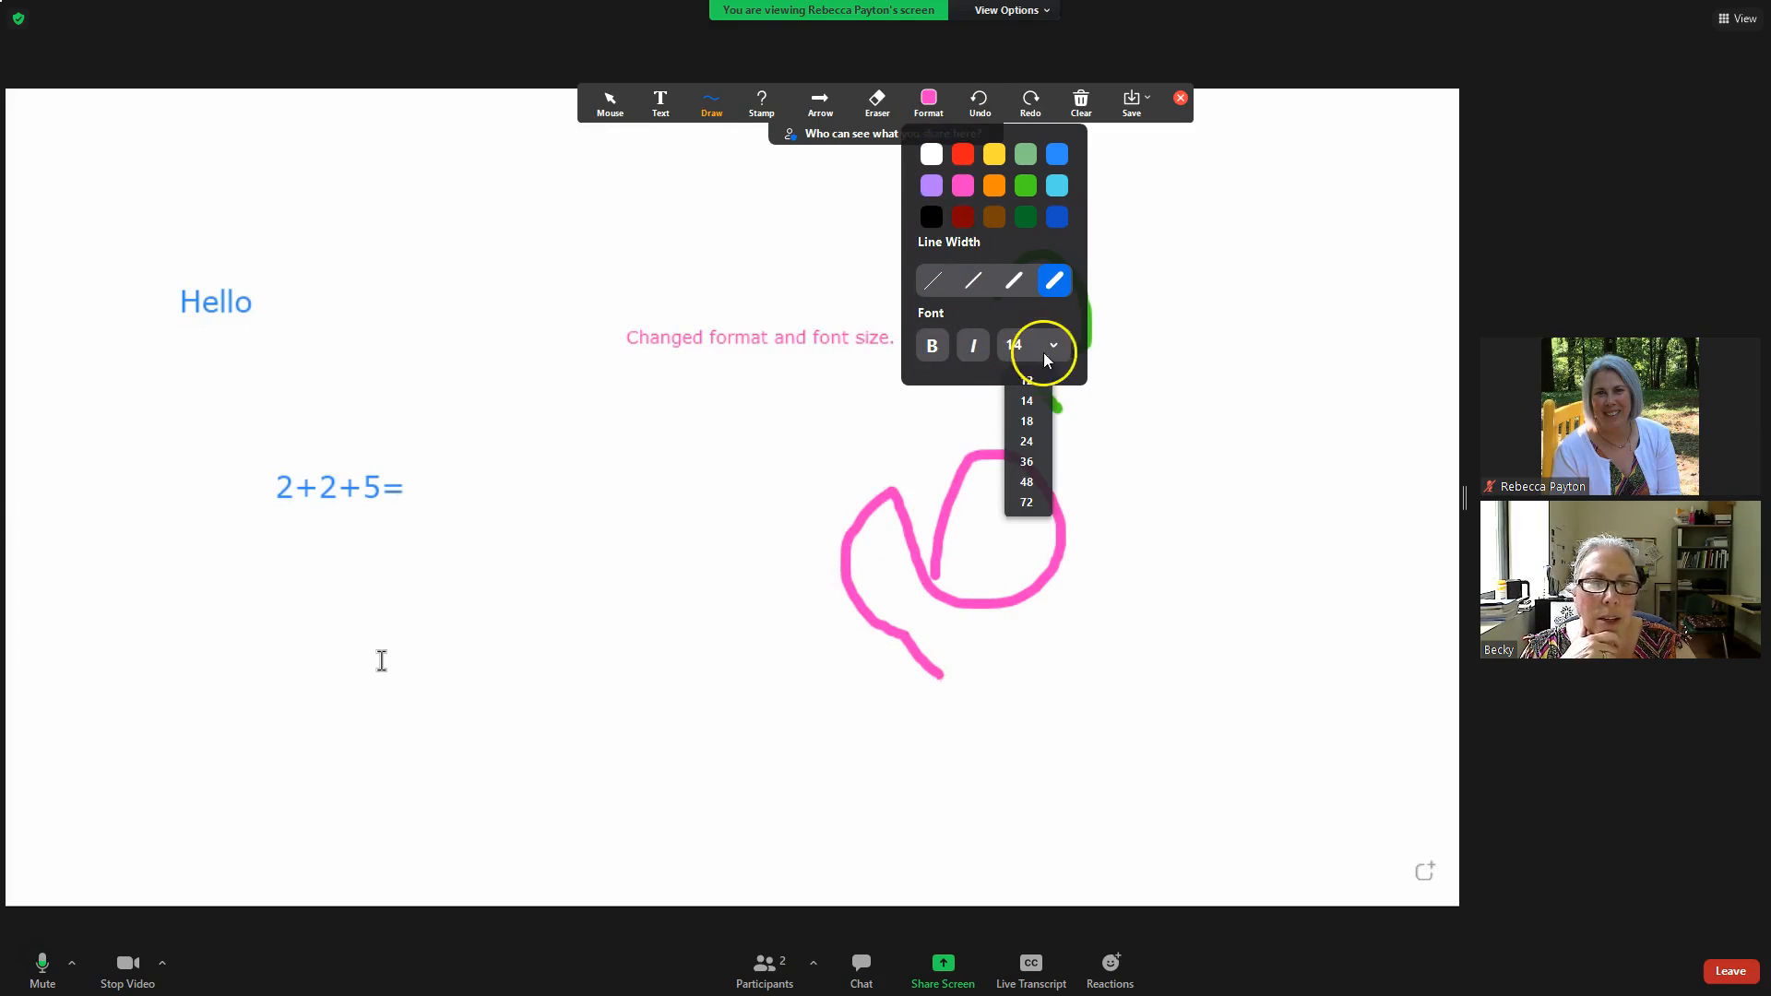
left_click(1059, 345)
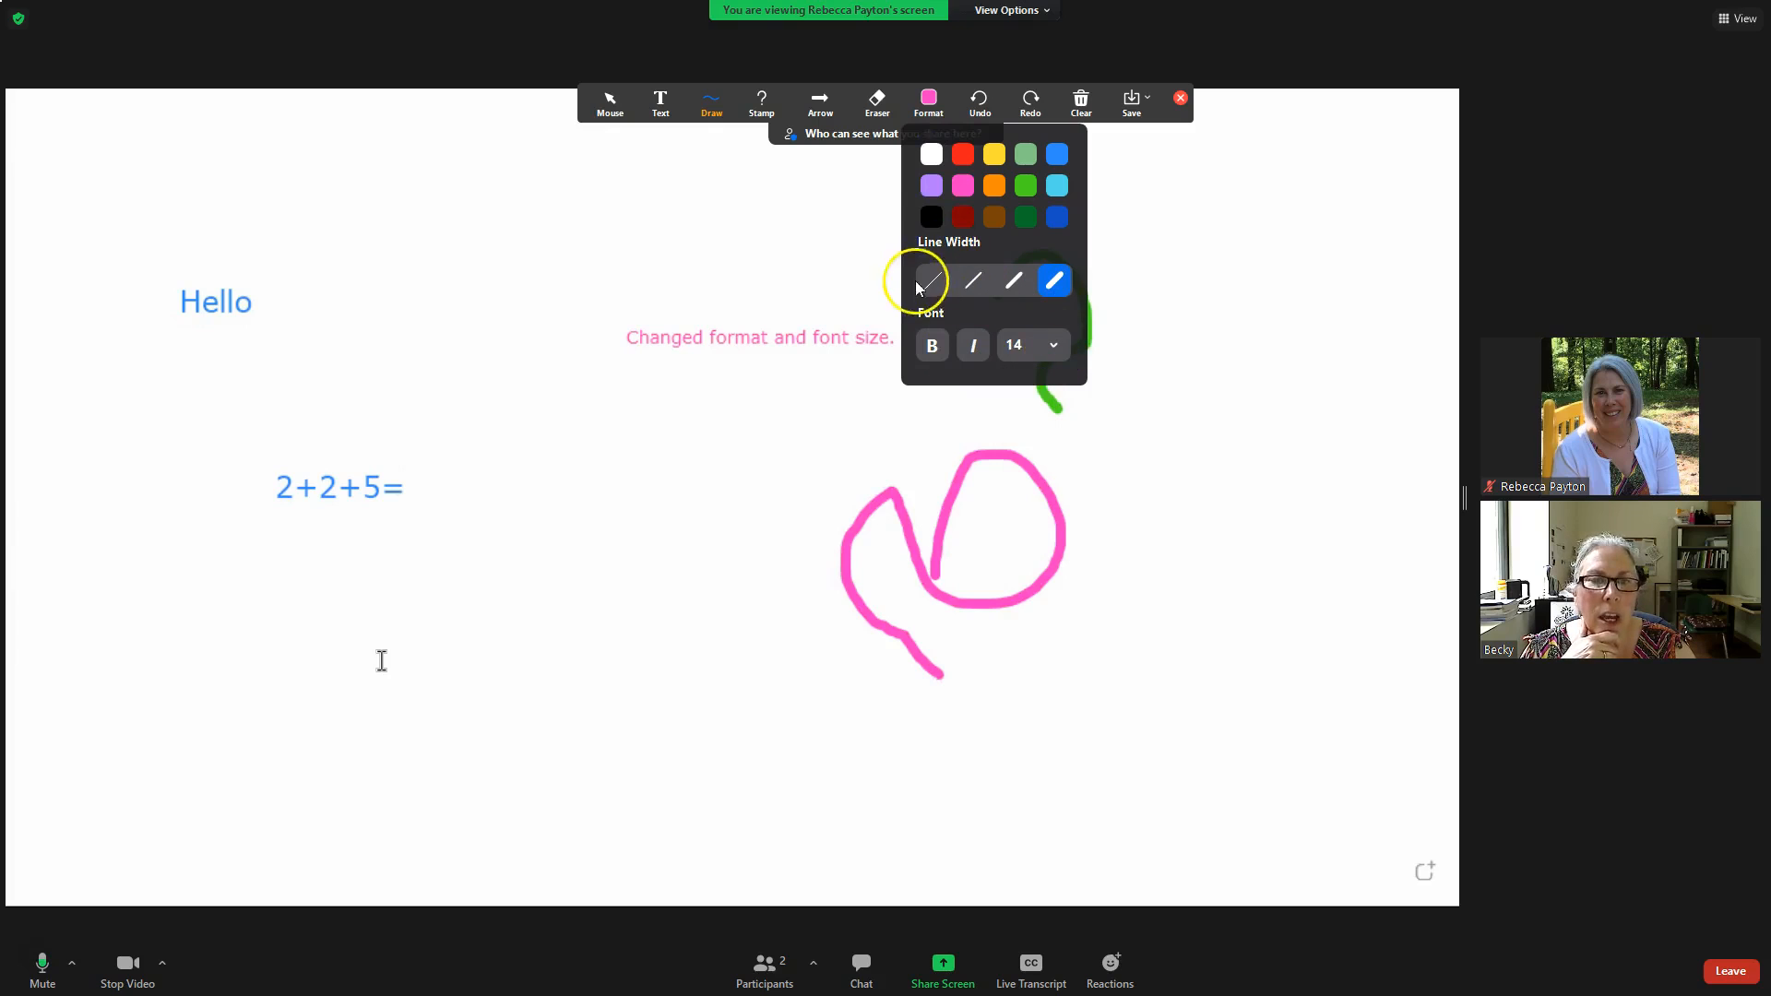
left_click(933, 280)
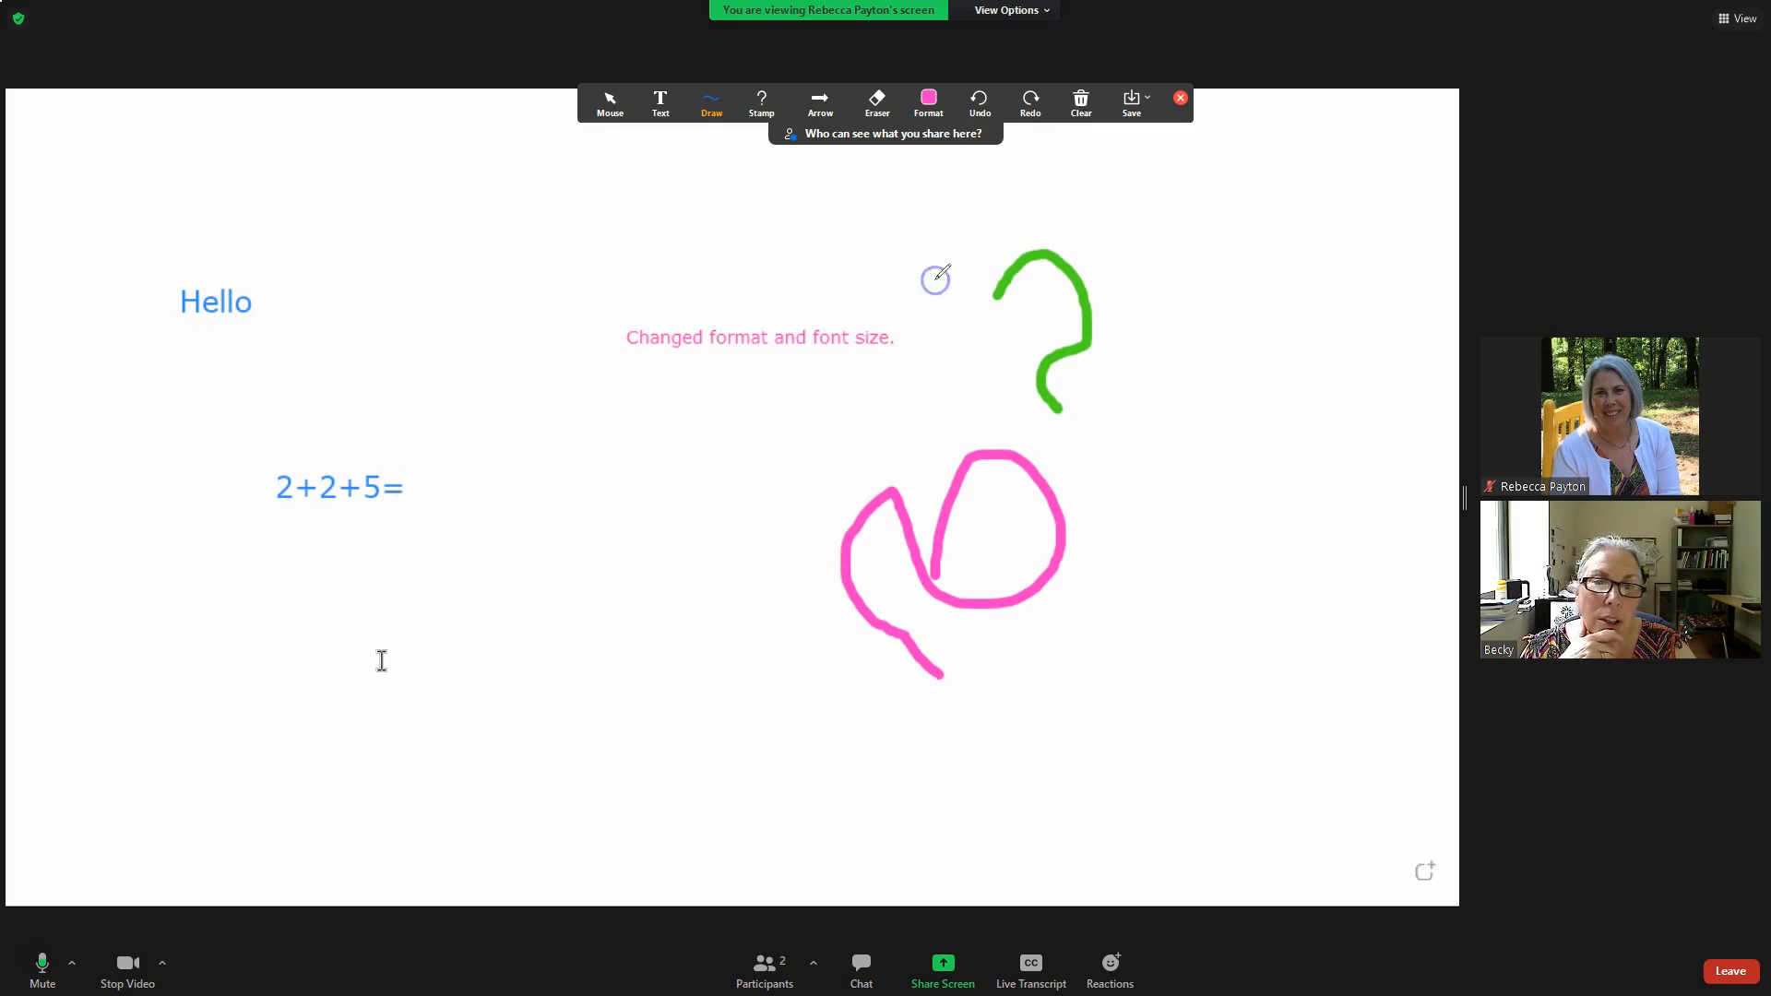
left_click_drag(591, 534, 757, 701)
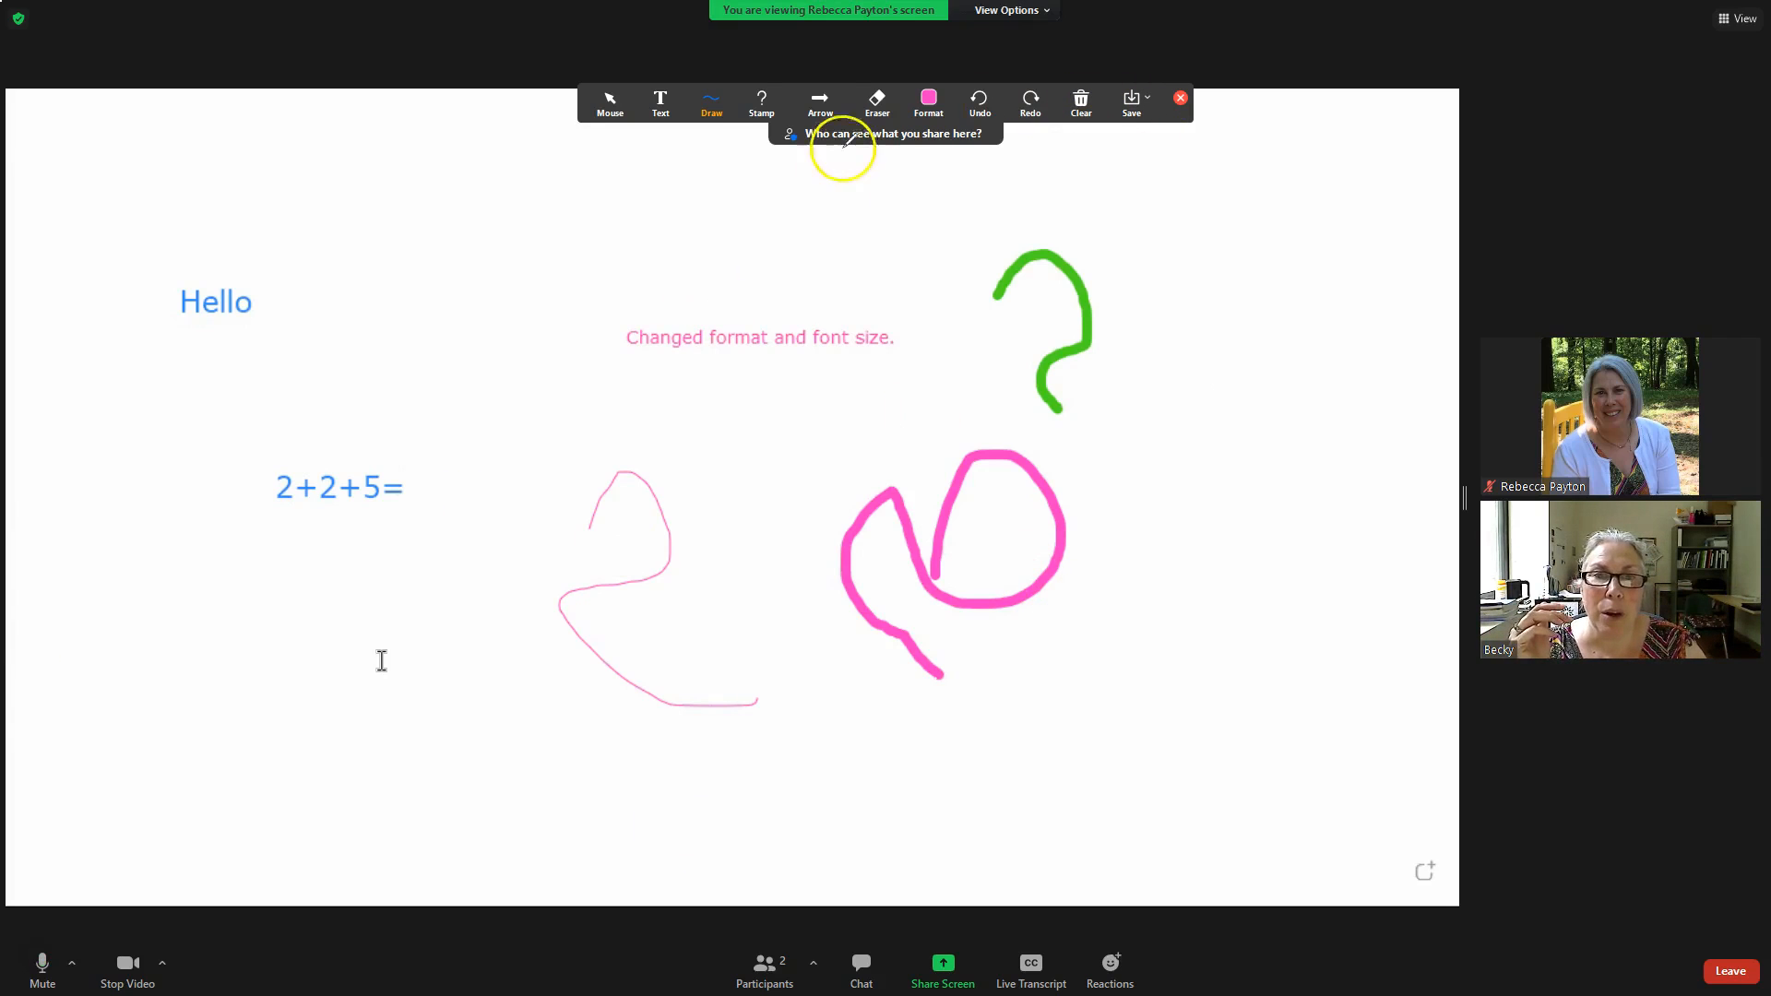
Draw a tic-tac-toe style grid of two vertical and two horizontal straight lines beside the blue Hello.
left_click(712, 103)
left_click(734, 148)
left_click_drag(404, 198, 394, 336)
left_click_drag(490, 196, 489, 347)
left_click_drag(345, 240, 635, 221)
left_click_drag(345, 293, 539, 303)
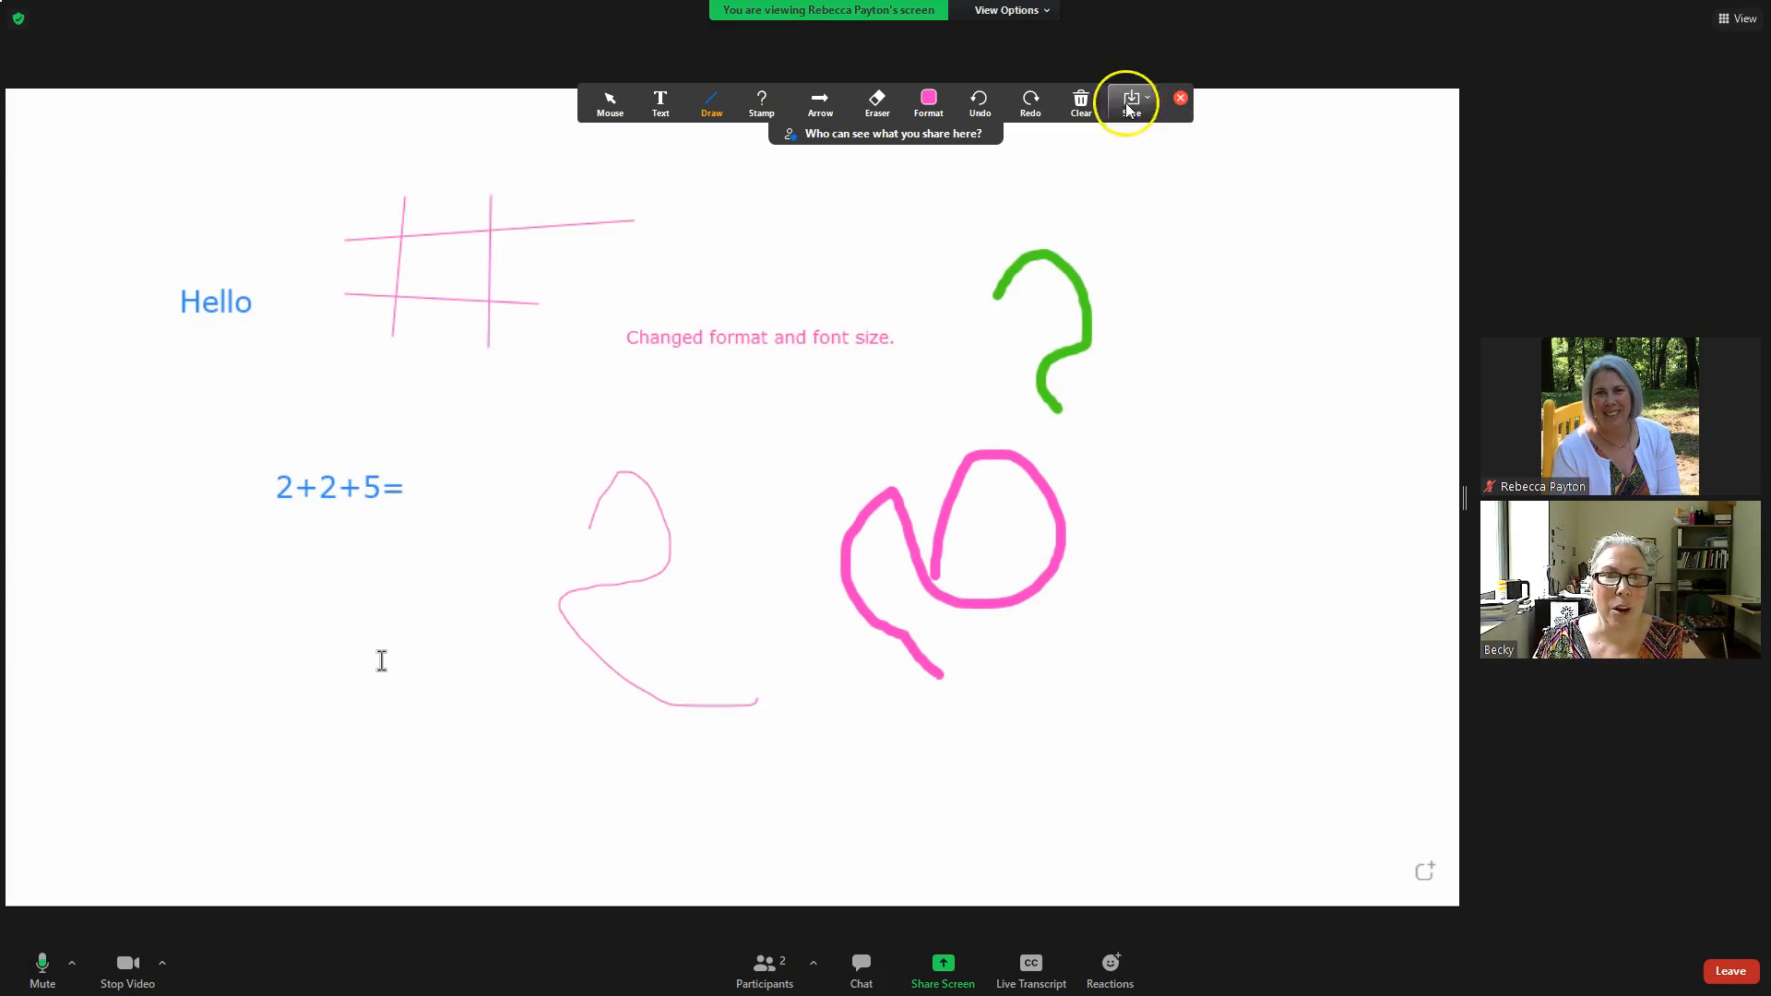
left_click(1084, 108)
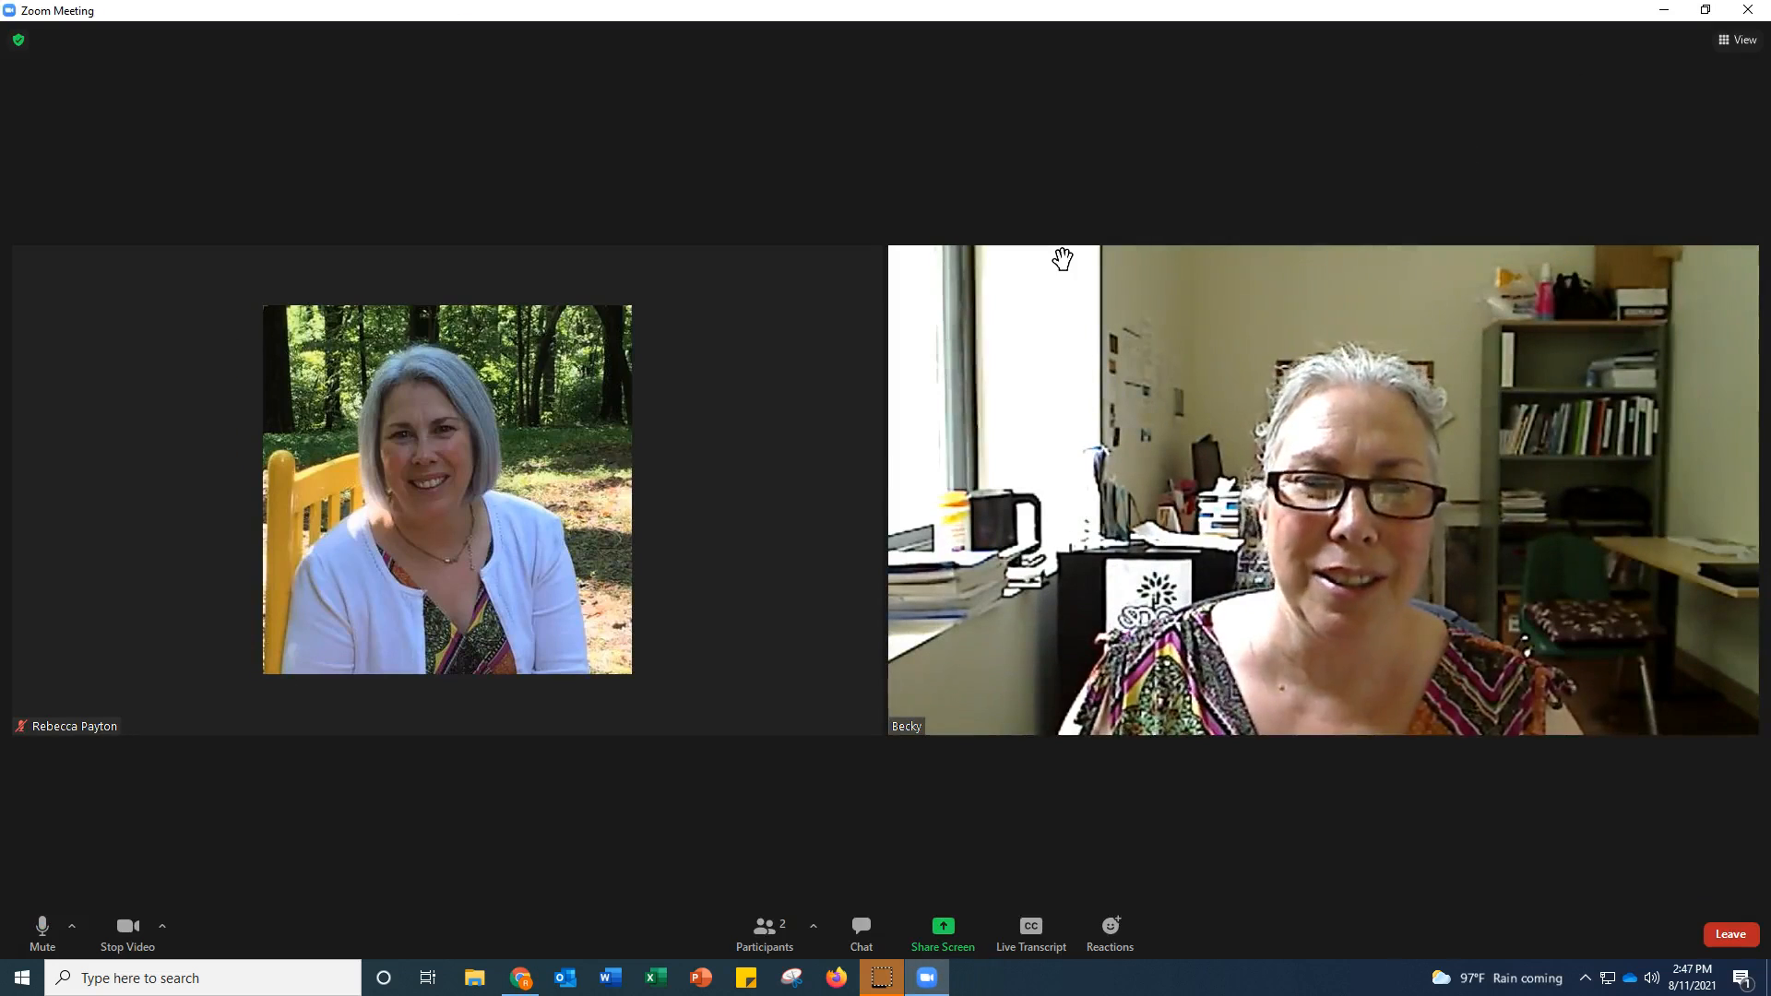
mouse_move(1171, 582)
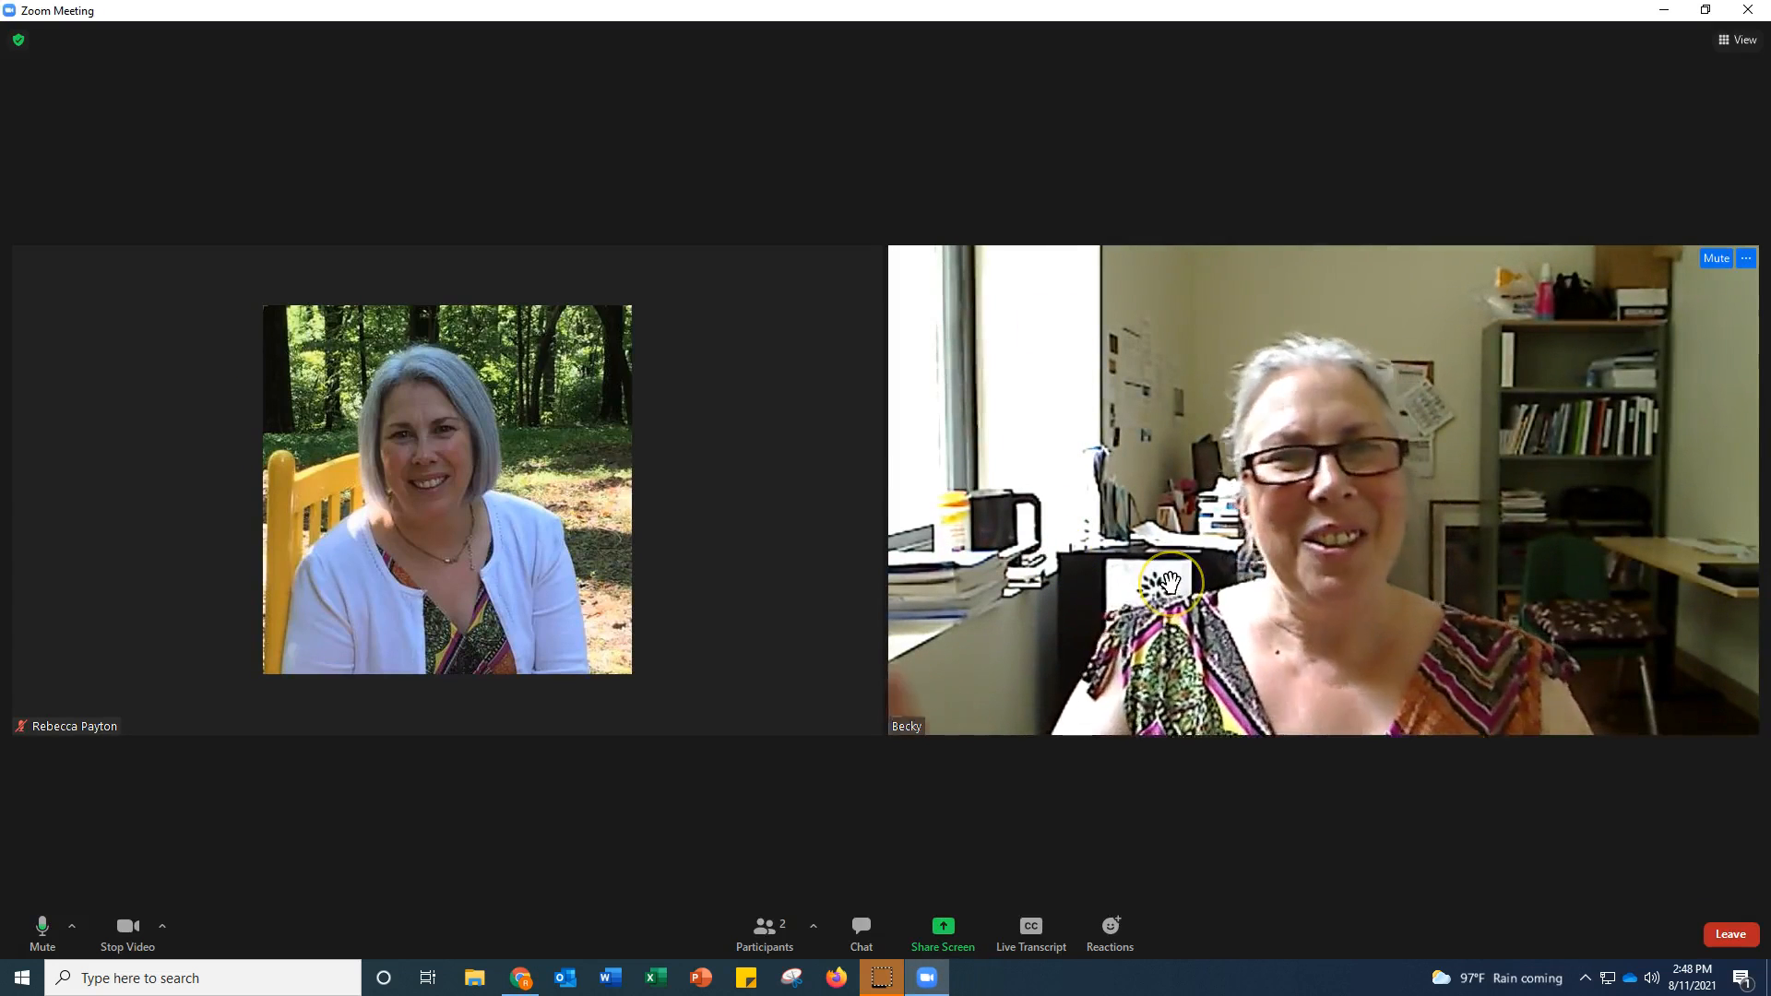